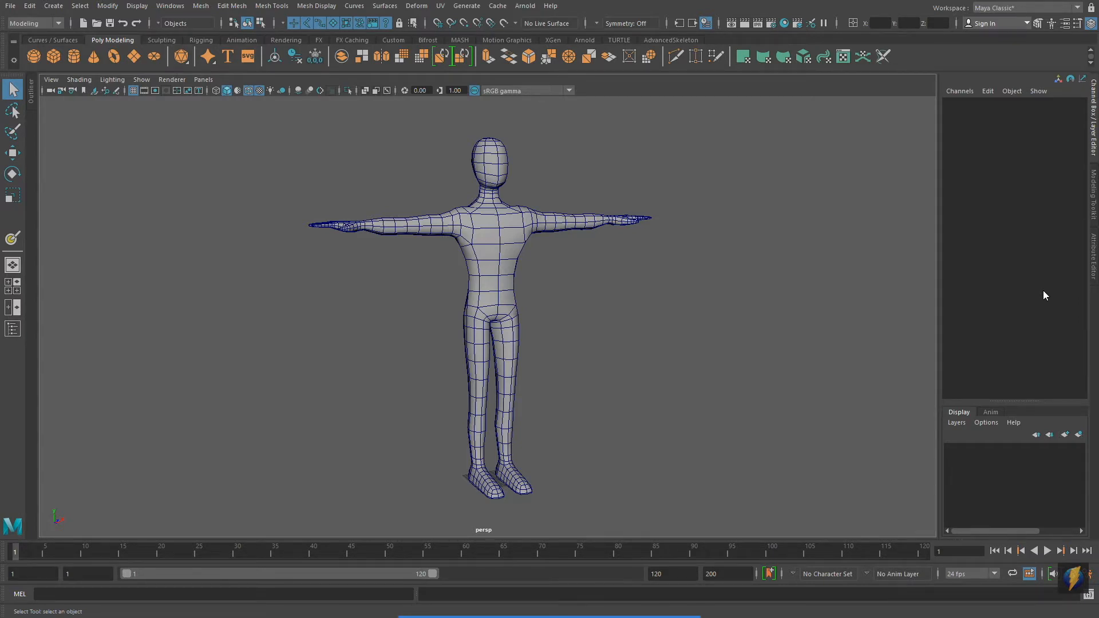
Step: Create a new Lambert material in the Hypershade and assign it to the character mesh
click(784, 23)
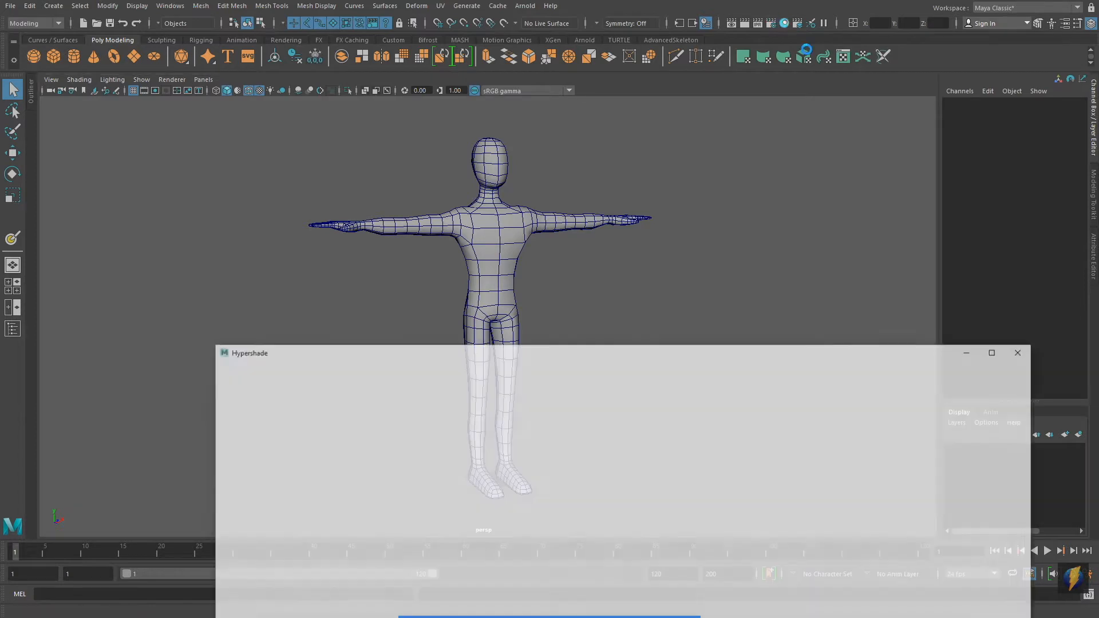
drag(703, 350, 708, 152)
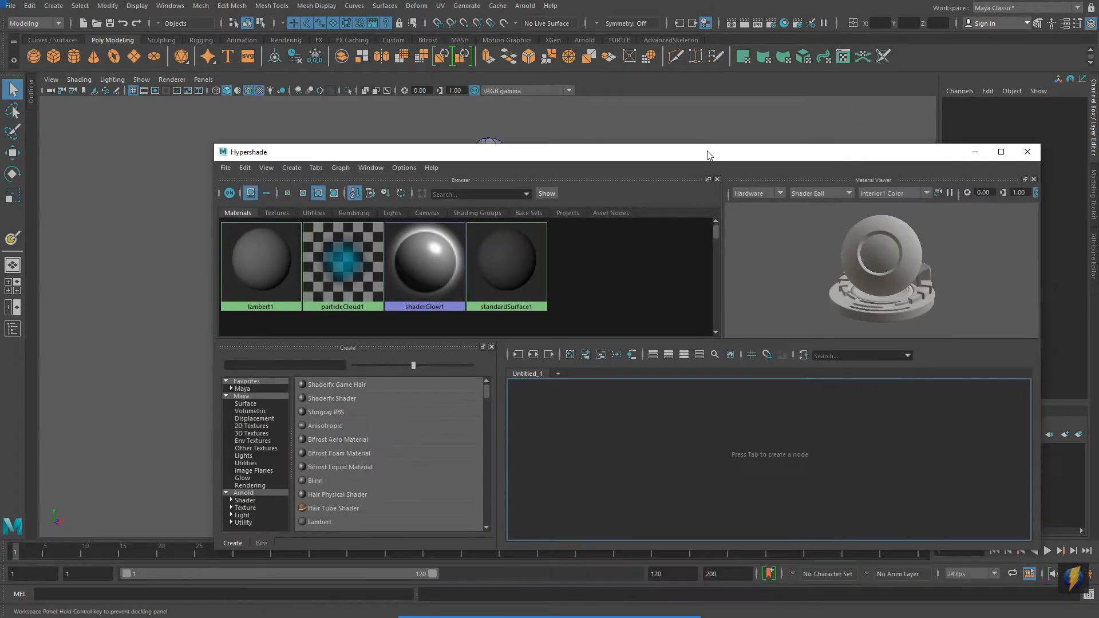
click(320, 521)
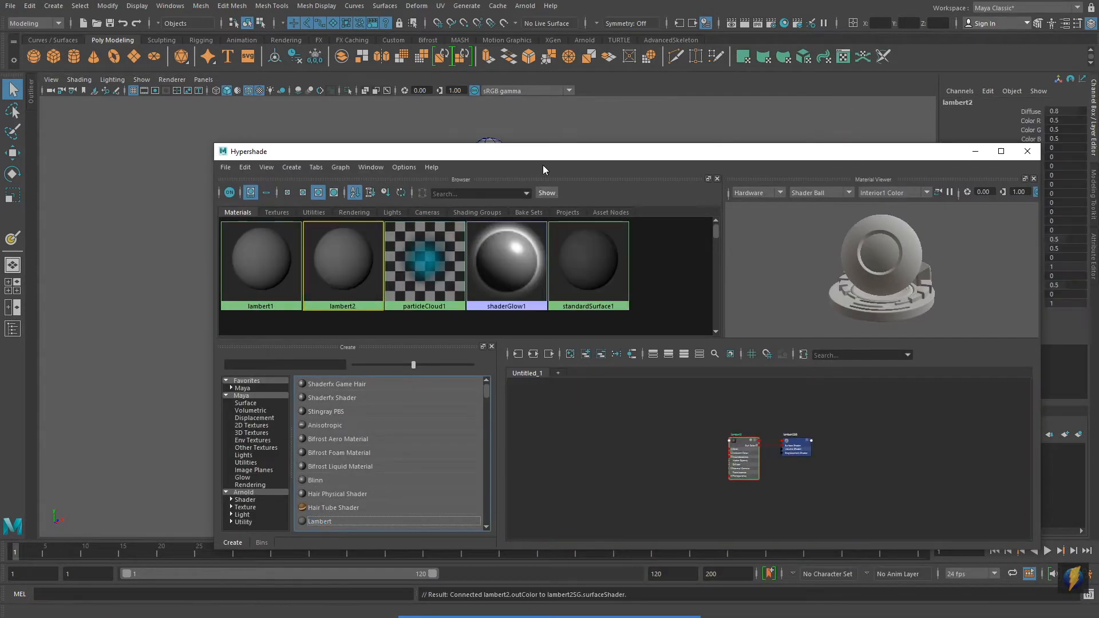
drag(552, 155, 649, 323)
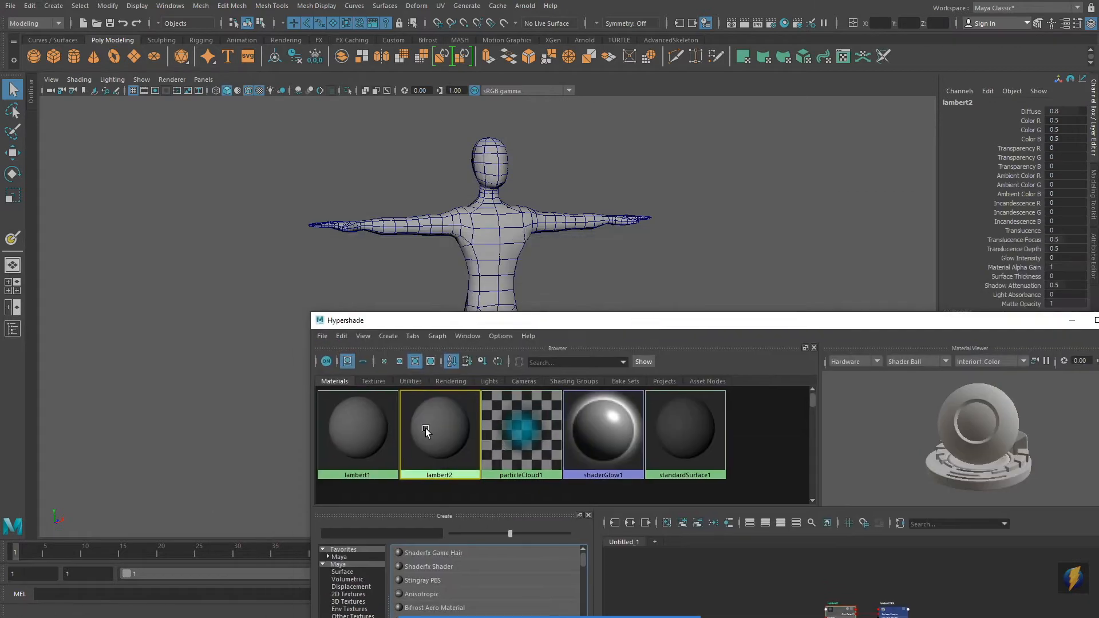
middle_drag(441, 429, 502, 232)
Step: Rename the new Lambert material to CharacterMat and close the Hypershade
drag(651, 322, 442, 365)
middle_drag(235, 469, 246, 476)
double_click(245, 473)
double_click(962, 130)
text(Character)
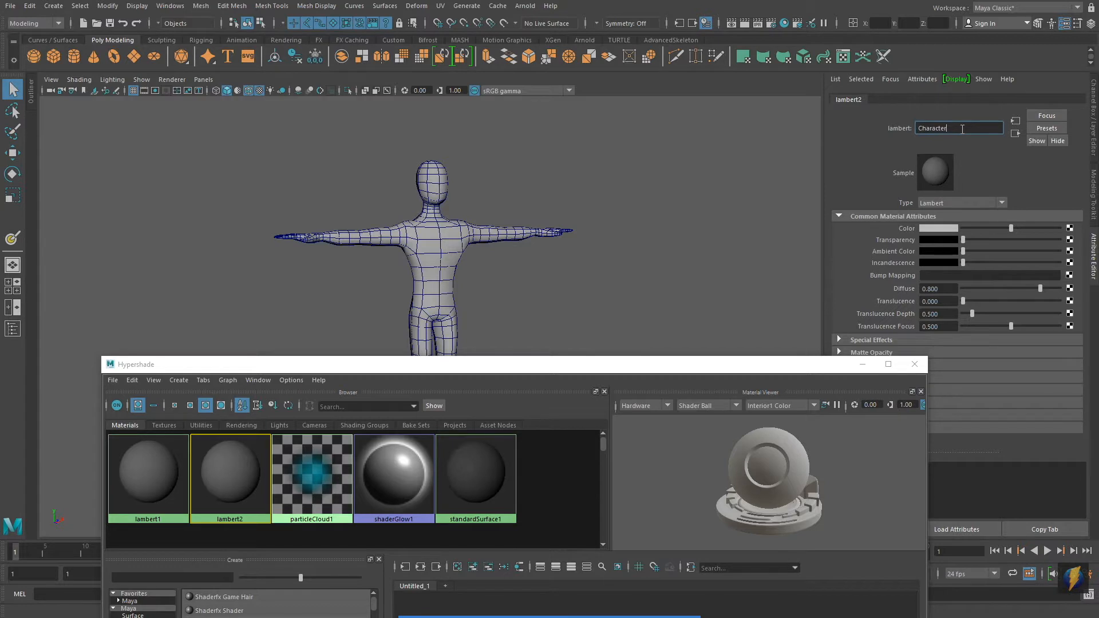
text(Mat)
key(Return)
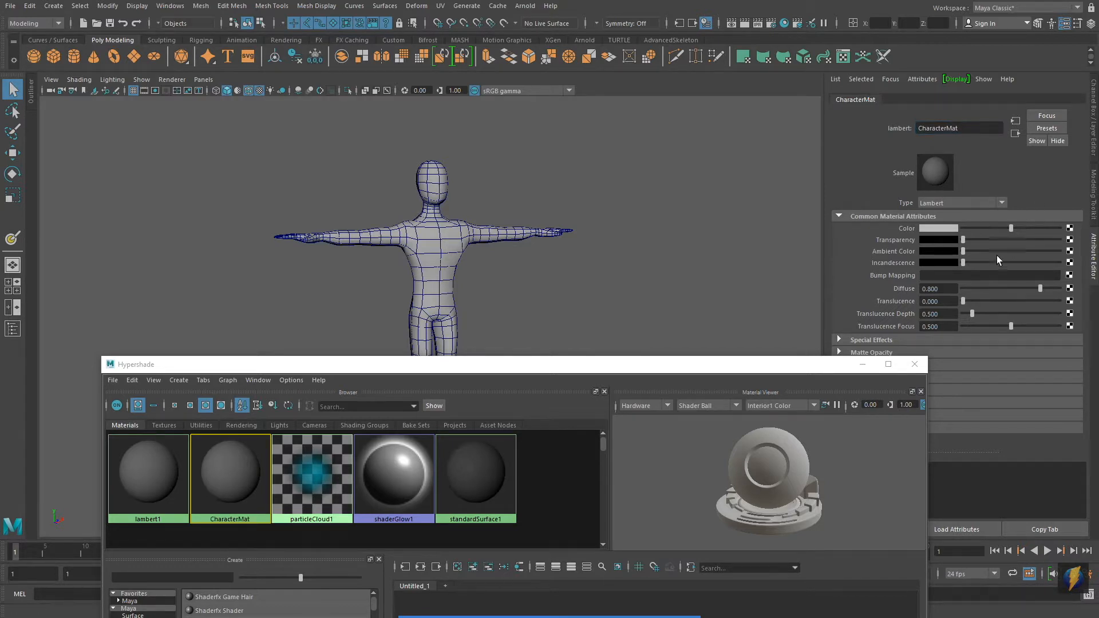
click(914, 365)
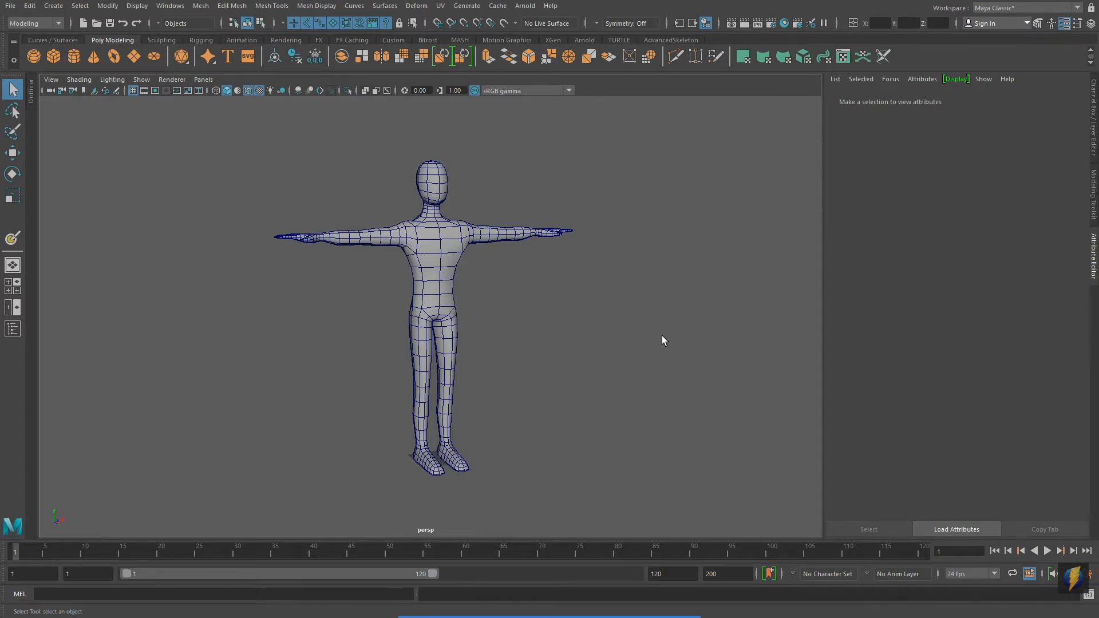
Step: Select the character mesh, switch to the Rendering menu set and start the 3D Paint Tool with its settings shown
click(449, 272)
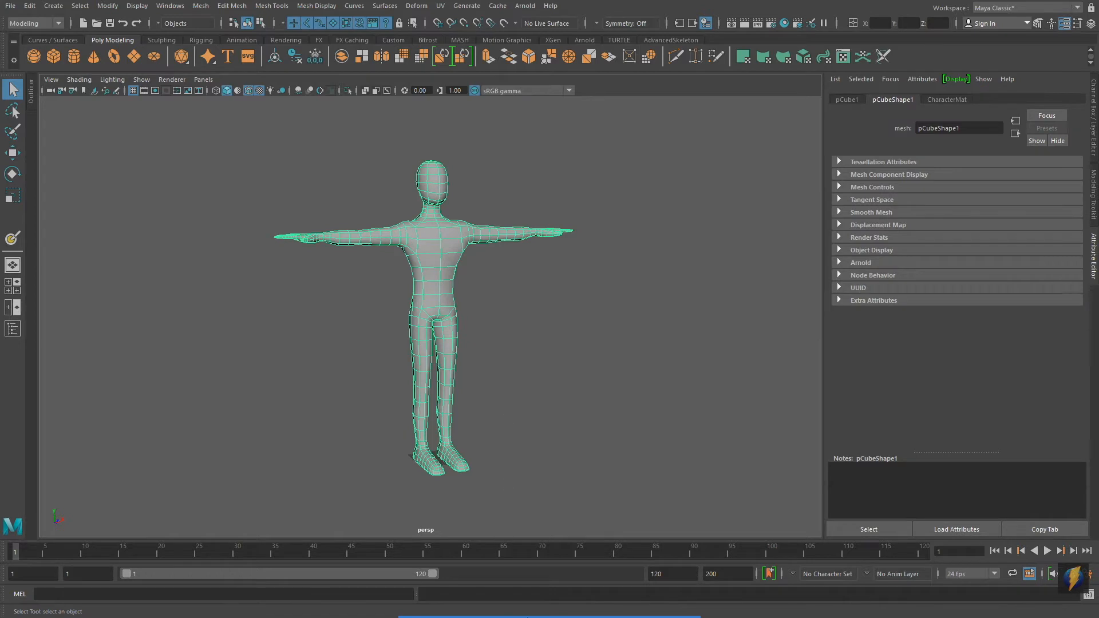
drag(199, 355, 56, 39)
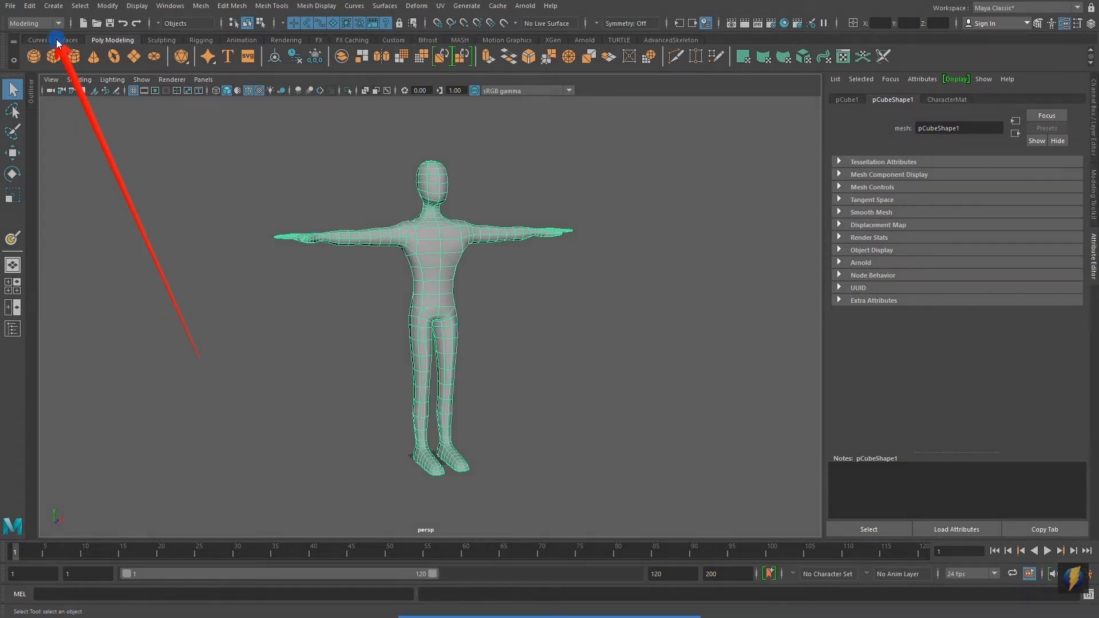
click(58, 24)
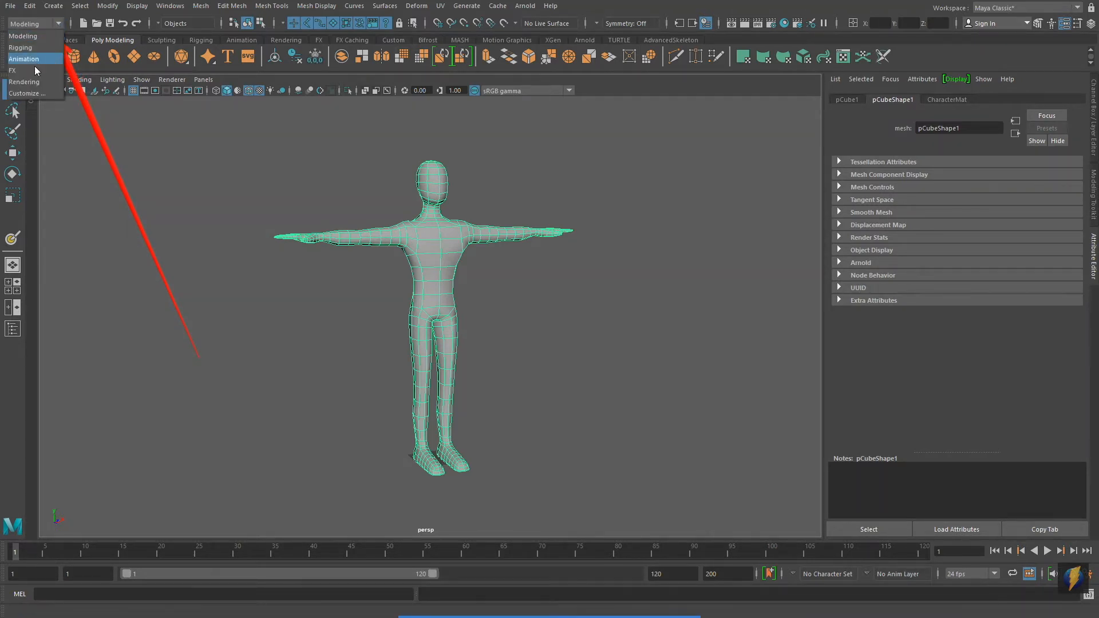
click(31, 82)
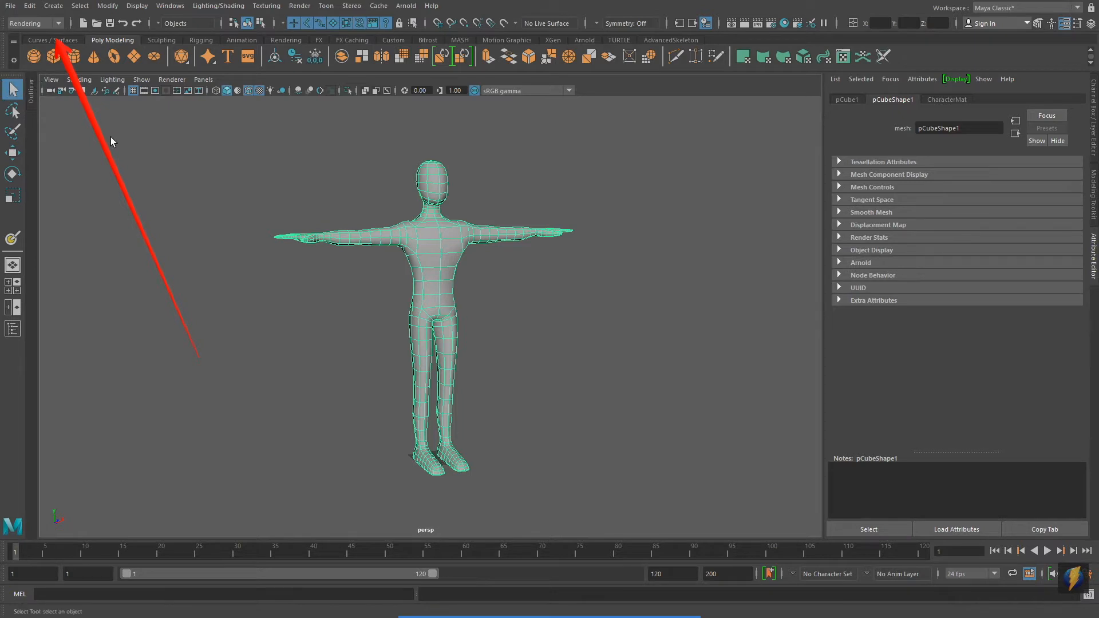
click(266, 6)
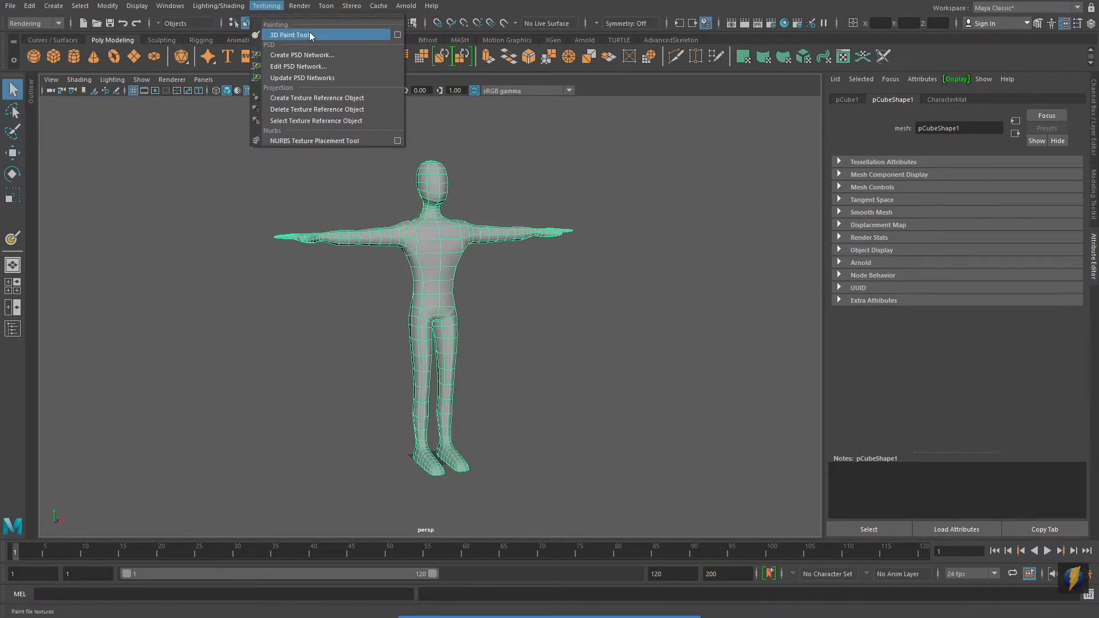
click(398, 35)
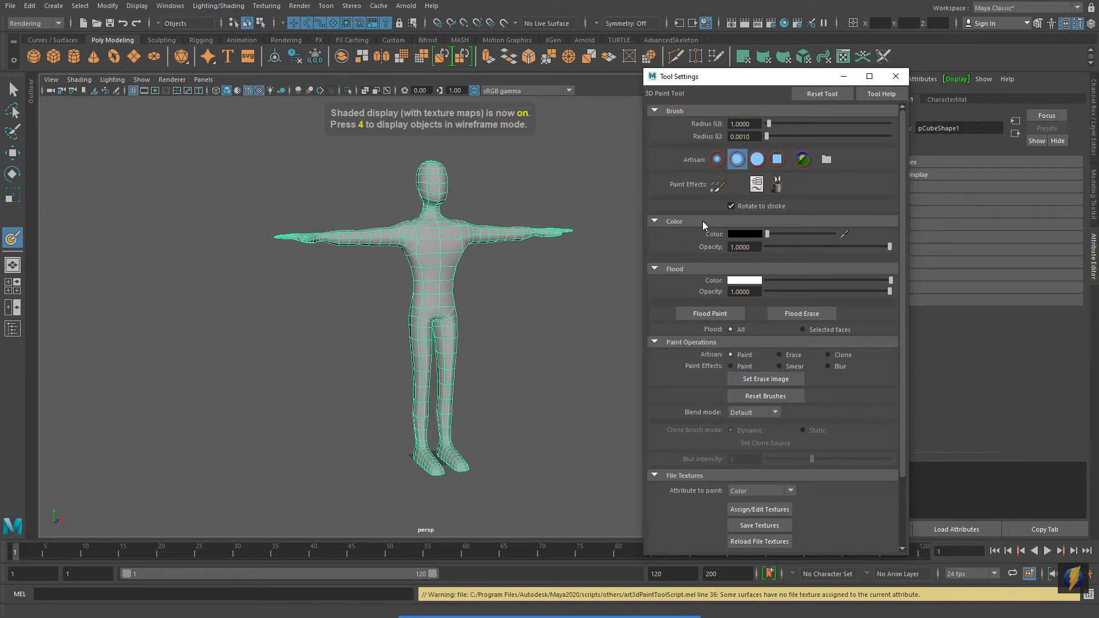
Step: Enlarge the 3D paint brush over the character's chest to a radius of about 5.9
scroll(389, 337, up, 5)
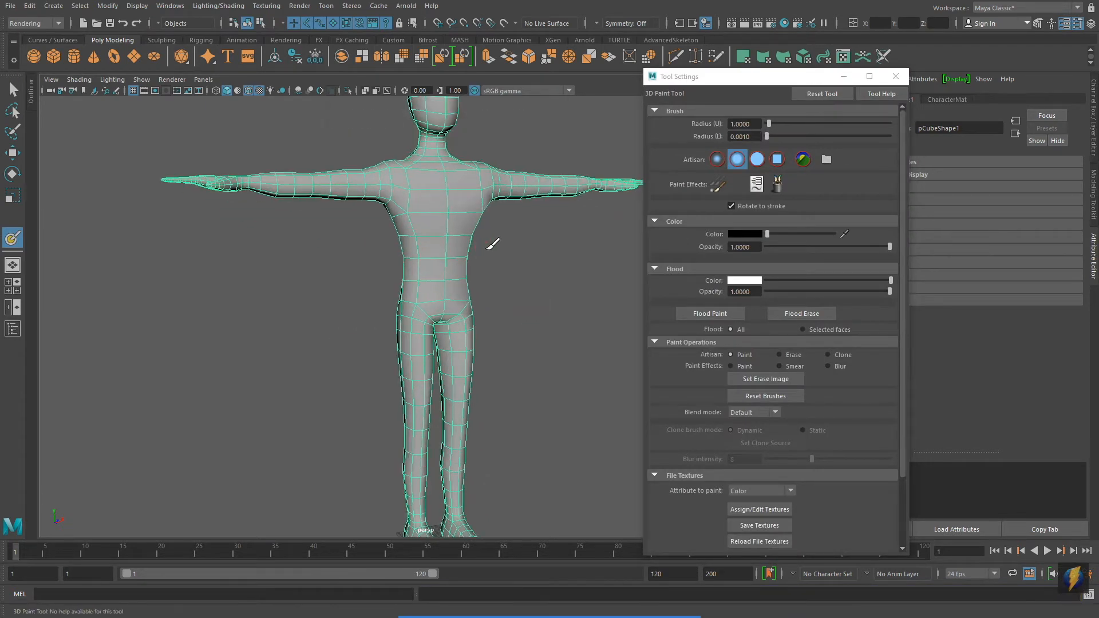
alt+middle_drag(486, 262, 479, 360)
alt+right_drag(395, 360, 623, 331)
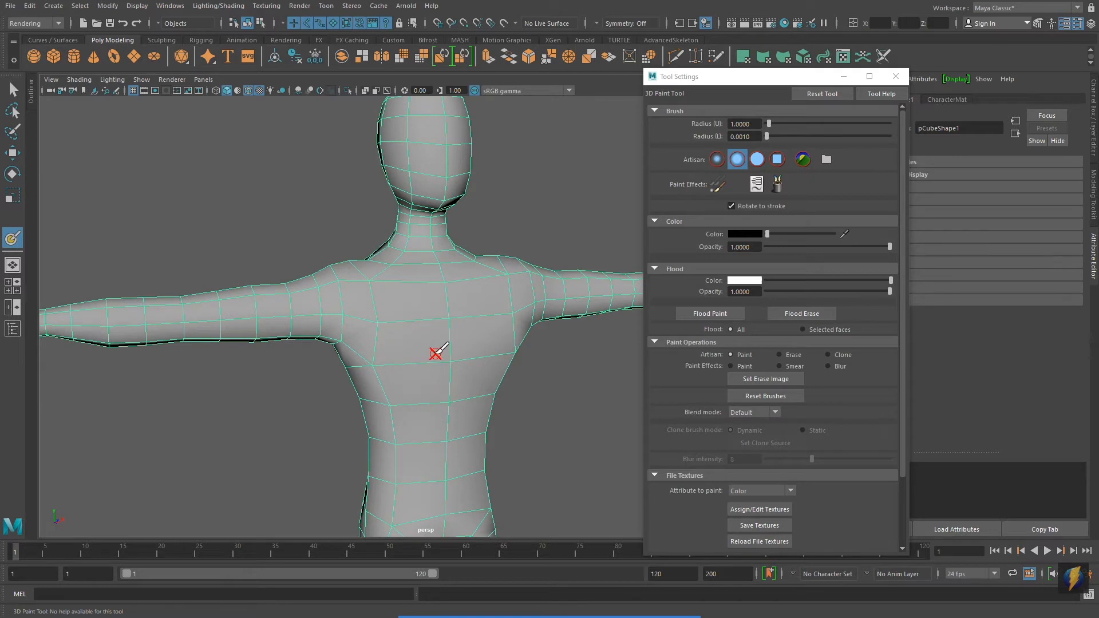
key(b)
drag(429, 347, 443, 347)
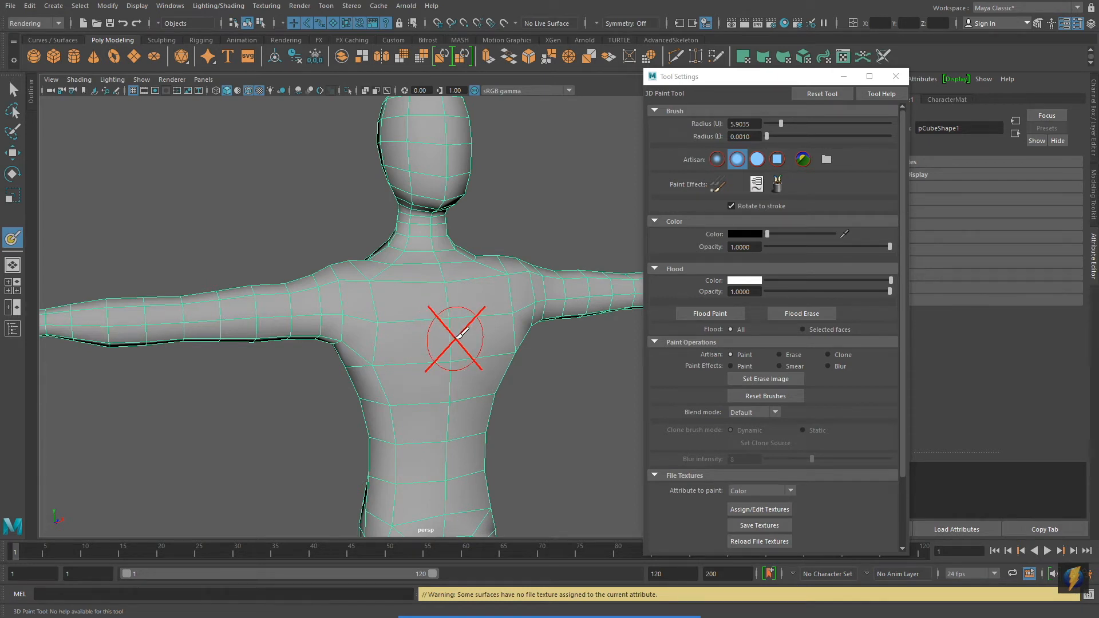
alt+right_drag(476, 338, 392, 334)
alt+middle_drag(392, 334, 352, 276)
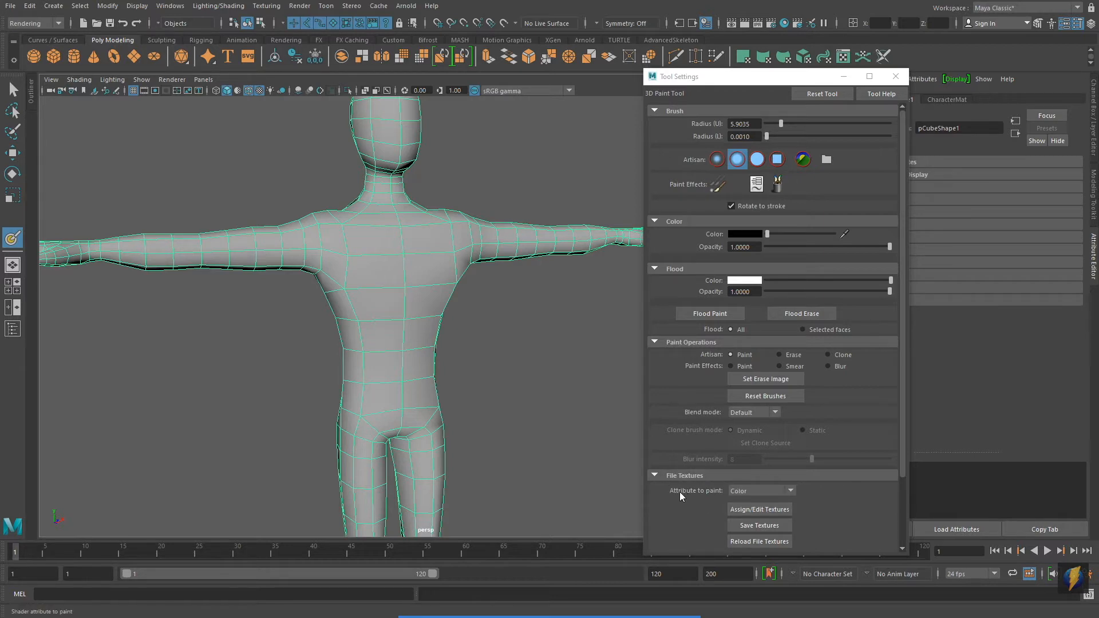
Step: Assign a 2048 by 2048 JPEG file texture to the character material's color attribute for painting
click(744, 509)
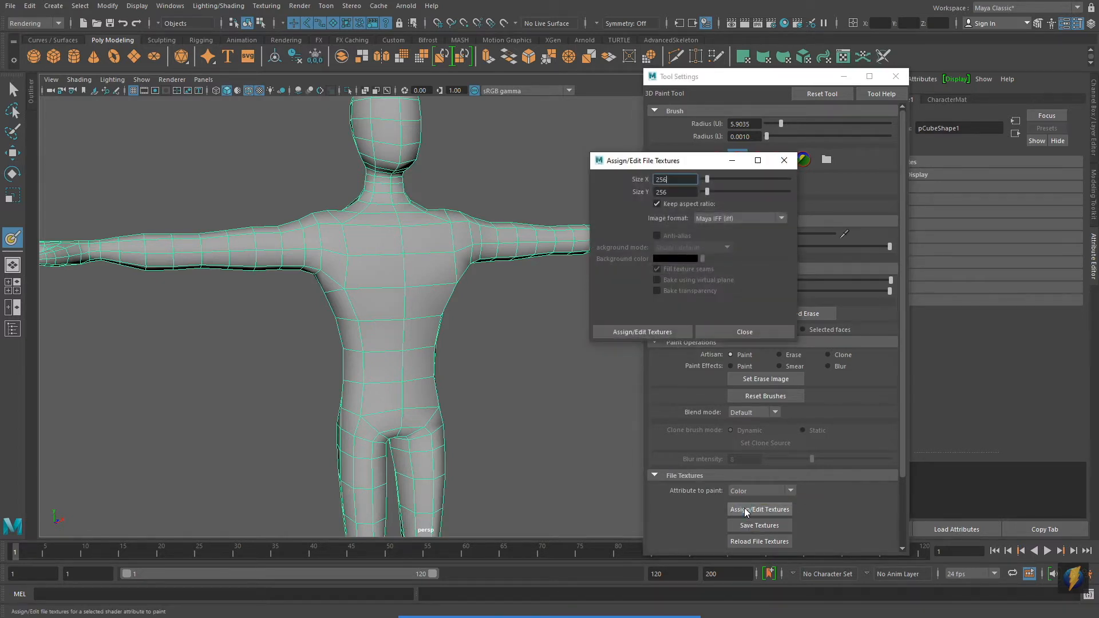
double_click(673, 180)
text(2048)
click(677, 190)
click(780, 218)
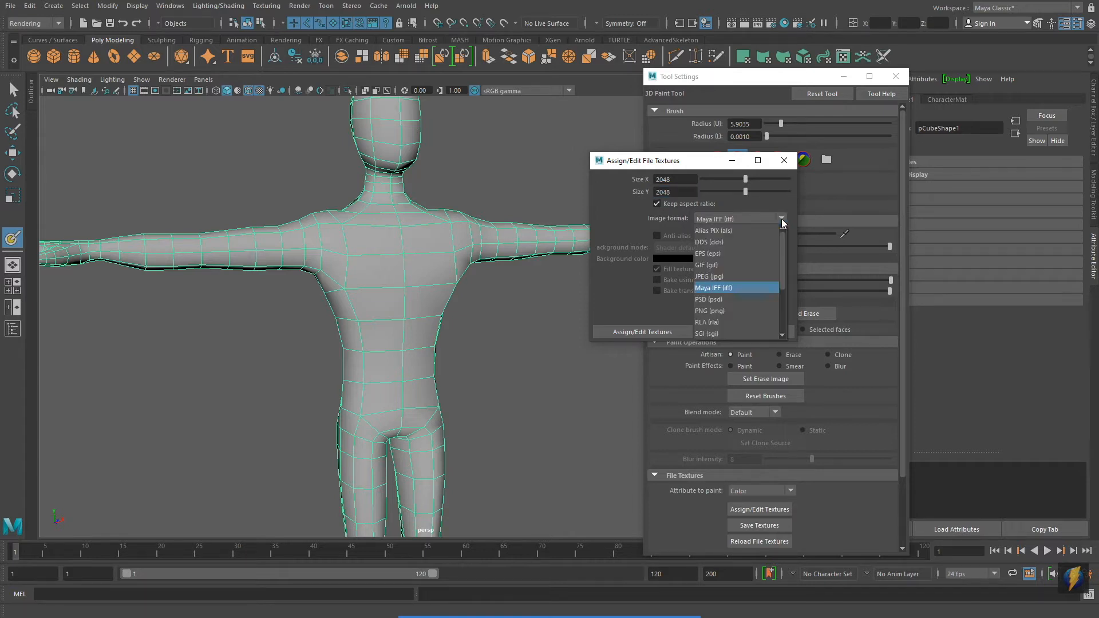
click(722, 277)
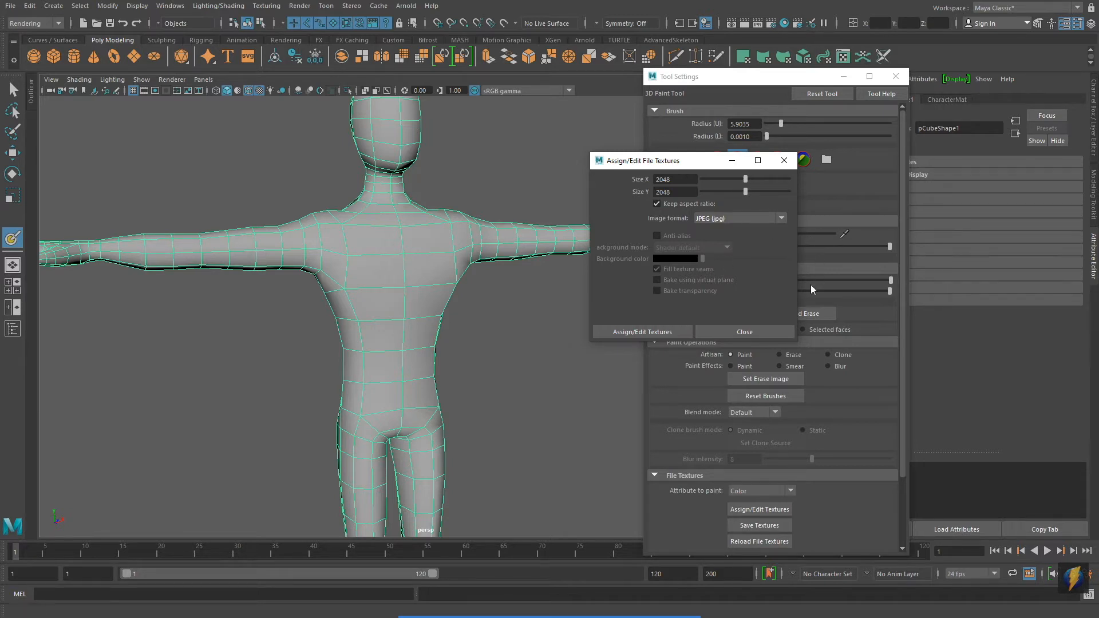
click(620, 331)
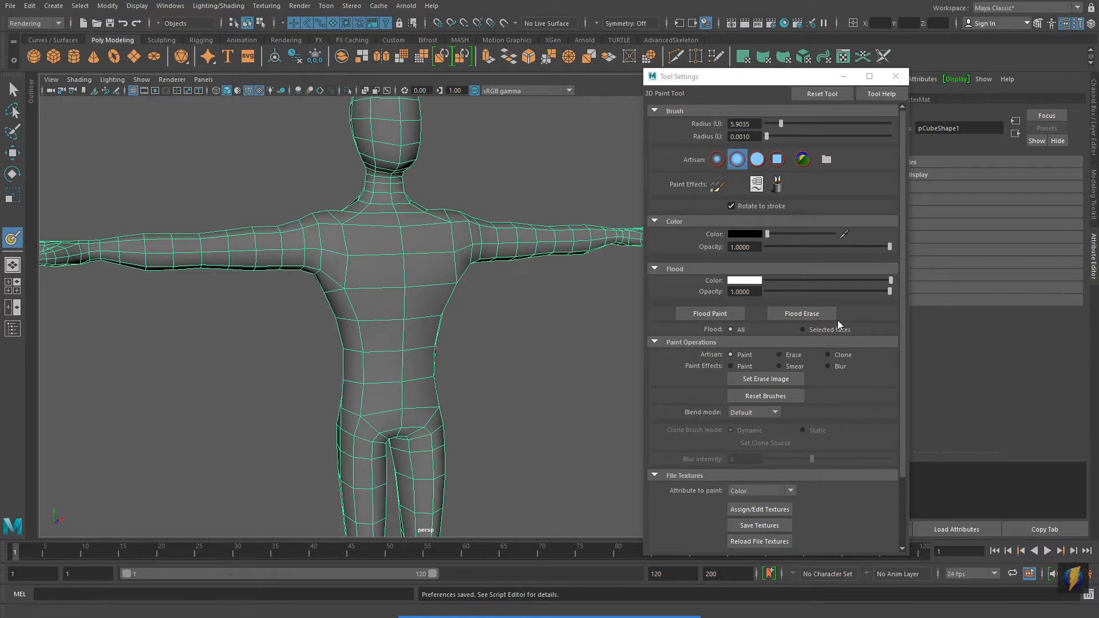
Step: Set the paint color to red and the upper brush radius to about 3.95
click(739, 234)
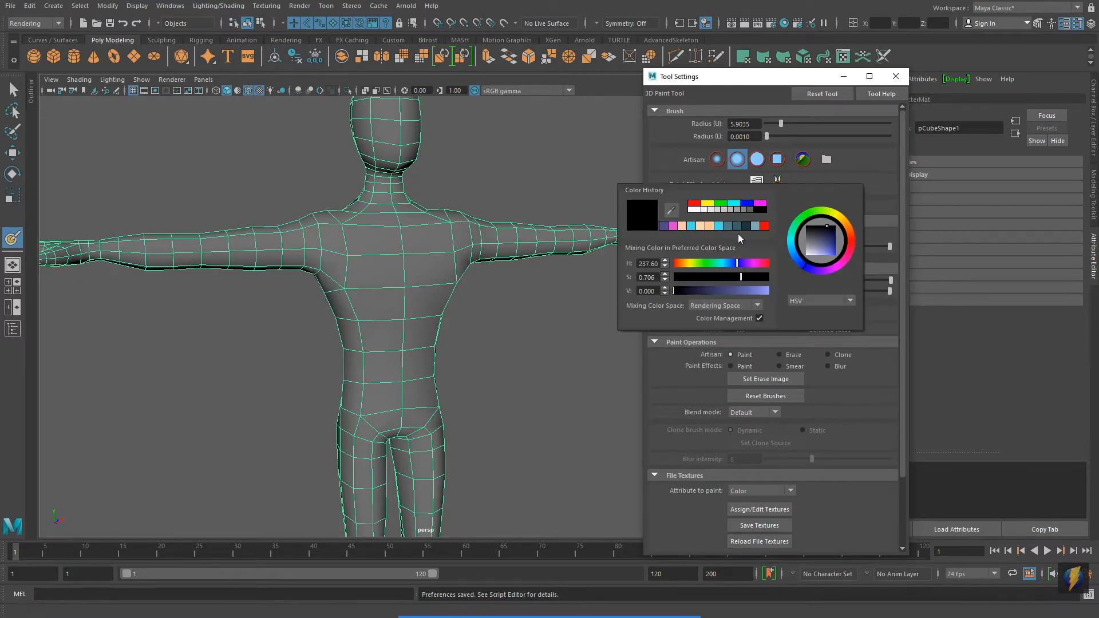
click(692, 203)
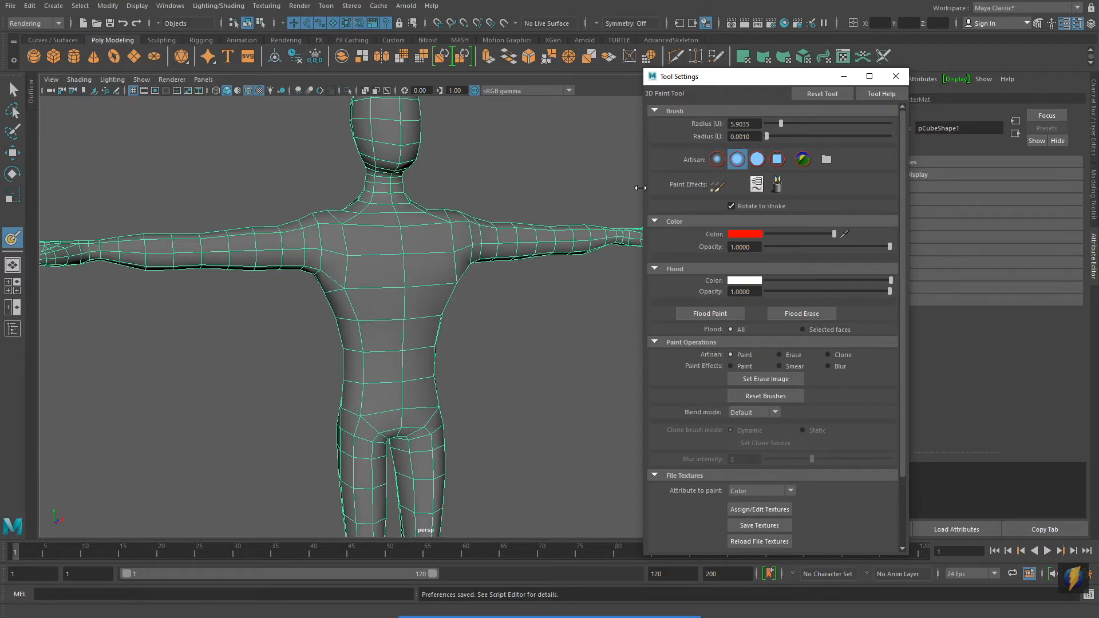
alt+drag(363, 366, 349, 361)
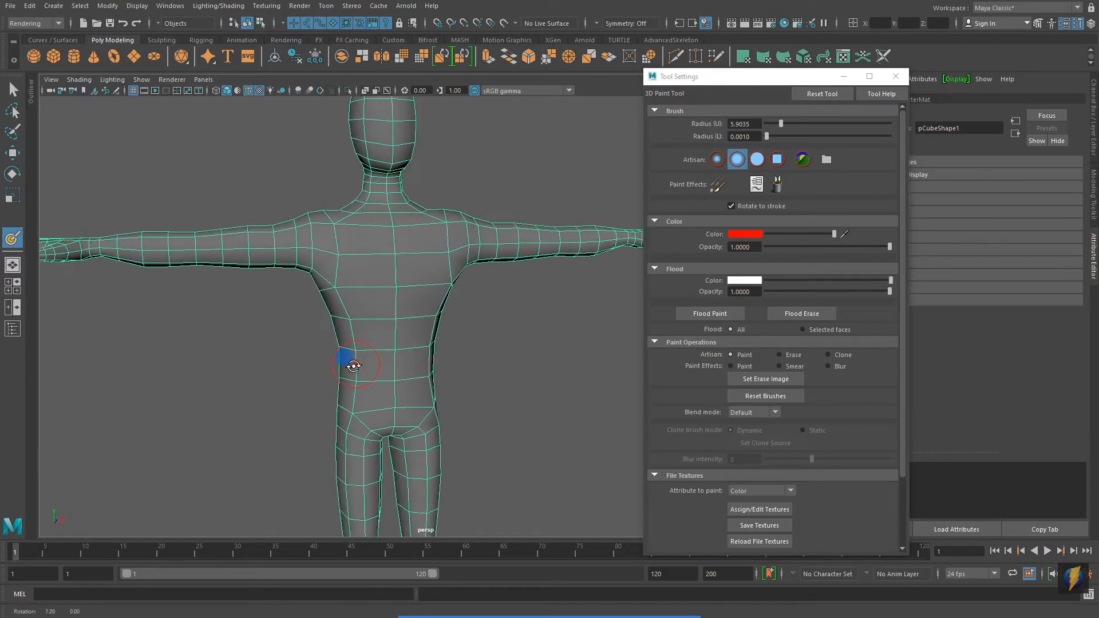
scroll(384, 368, up, 2)
alt+middle_drag(392, 357, 416, 392)
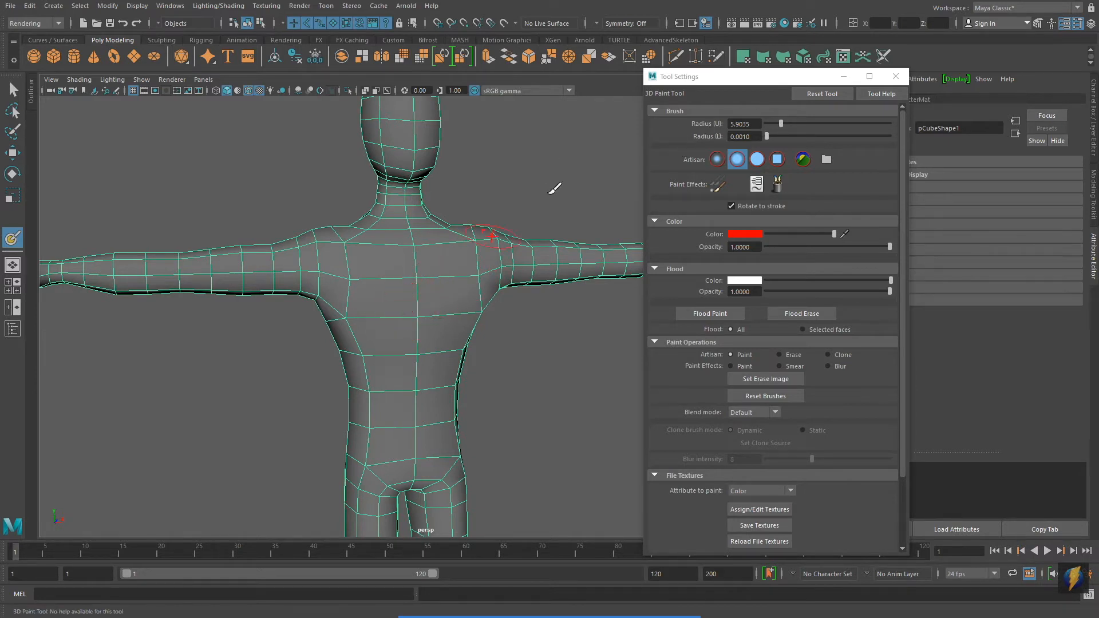
drag(781, 127, 774, 126)
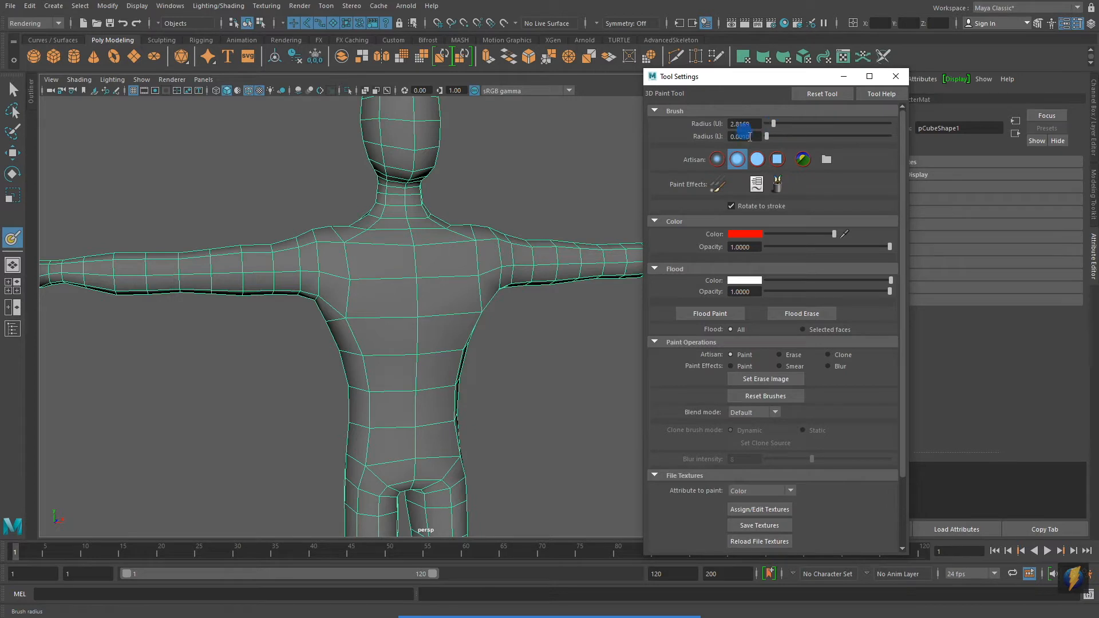
click(400, 295)
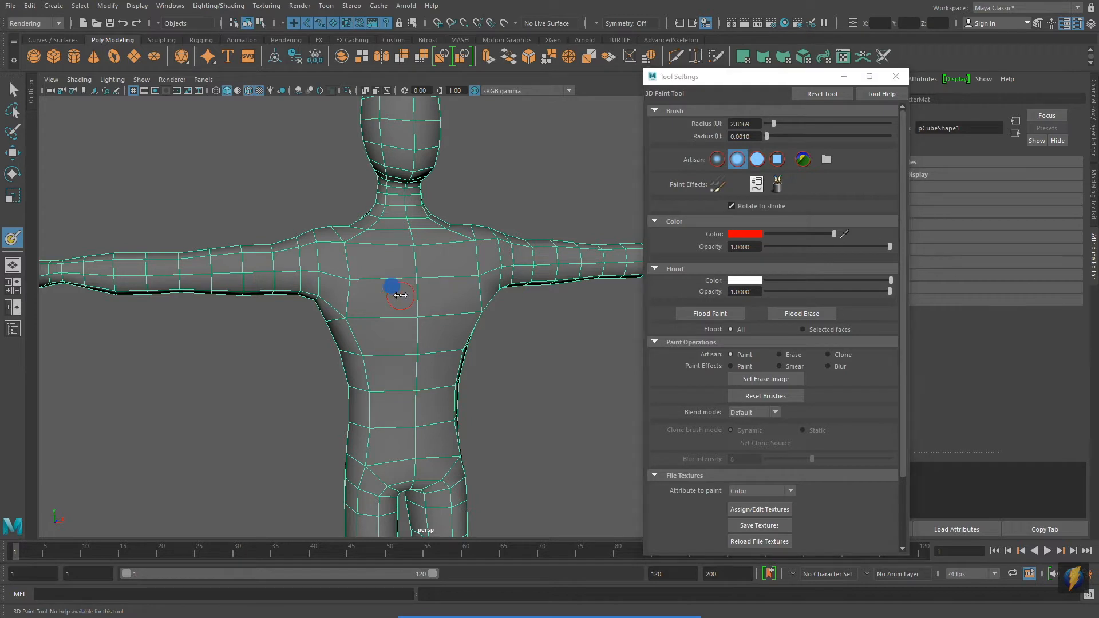
mouse_move(402, 301)
mouse_down()
mouse_move(419, 298)
mouse_move(404, 299)
mouse_up()
Step: Paint vertical red strokes down the front and back of the character's torso
alt+middle_drag(431, 316, 403, 313)
mouse_move(403, 314)
alt+mouse_down()
mouse_move(352, 267)
mouse_move(354, 342)
alt+mouse_up()
drag(393, 255, 392, 336)
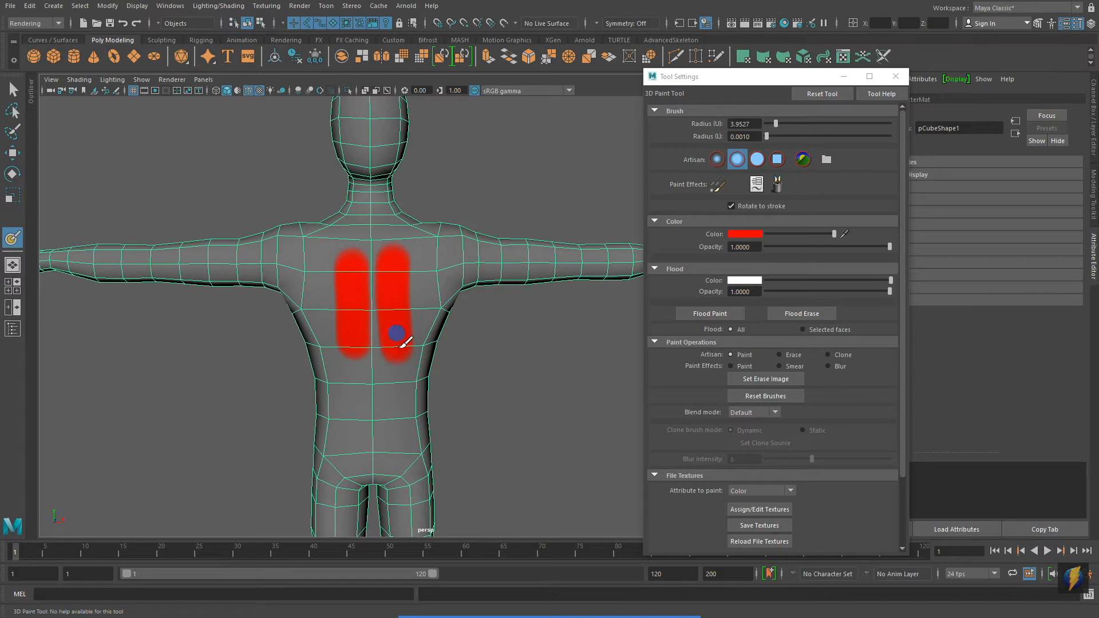
mouse_move(332, 275)
mouse_down()
mouse_move(343, 380)
mouse_move(392, 425)
mouse_up()
mouse_move(355, 300)
alt+mouse_down()
mouse_move(512, 301)
mouse_move(505, 372)
alt+mouse_up()
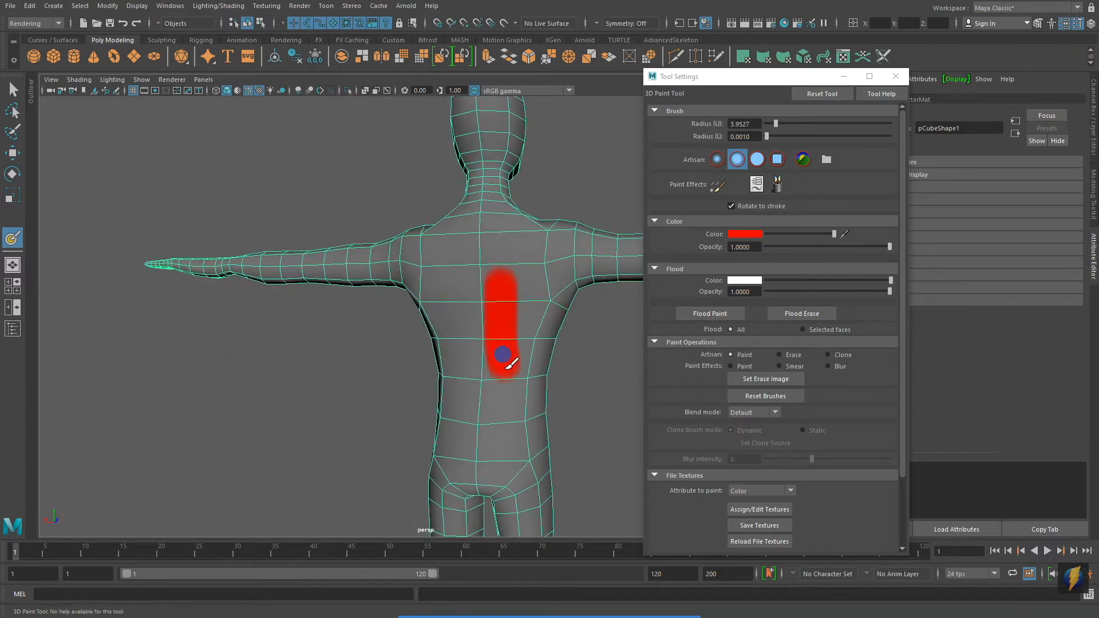
drag(461, 266, 463, 387)
Step: Paint short red strokes over the character's hips, on the front and on the back
mouse_move(532, 238)
alt+mouse_down()
mouse_move(425, 240)
mouse_move(363, 216)
mouse_move(473, 363)
mouse_move(433, 340)
alt+mouse_up()
alt+drag(436, 355, 440, 300)
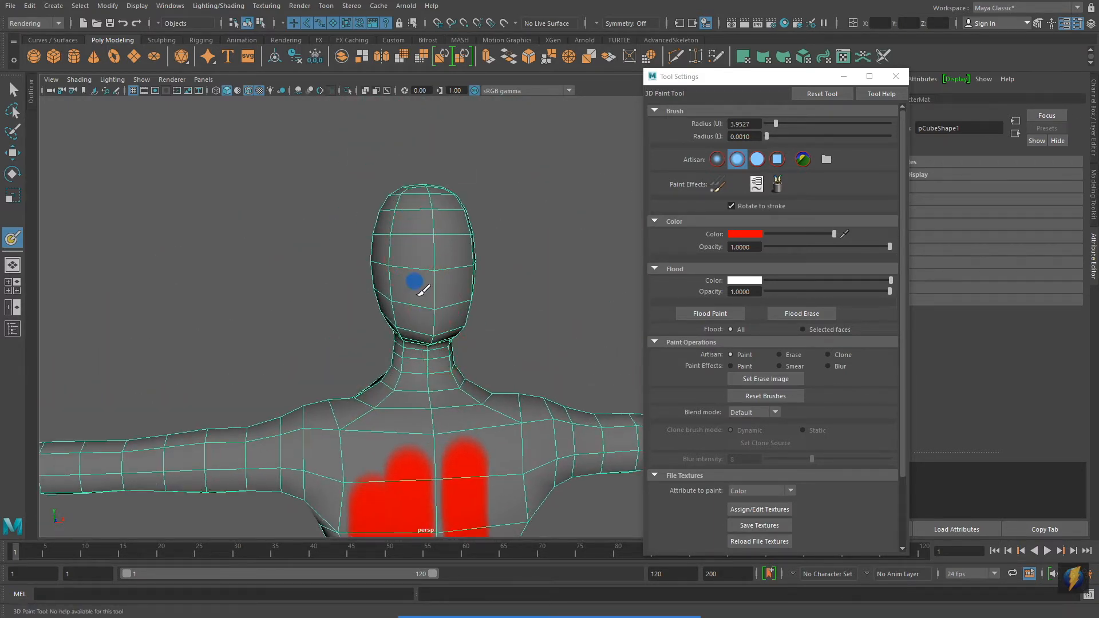
alt+drag(443, 314, 407, 309)
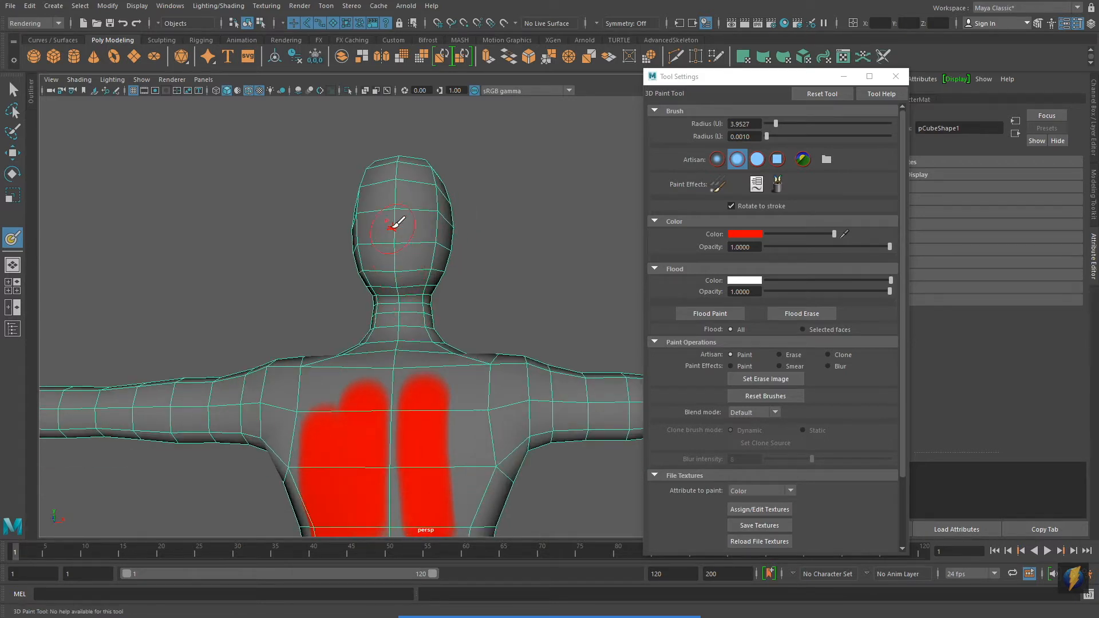
alt+drag(399, 316, 431, 313)
alt+right_drag(431, 312, 563, 309)
alt+middle_drag(482, 369, 404, 272)
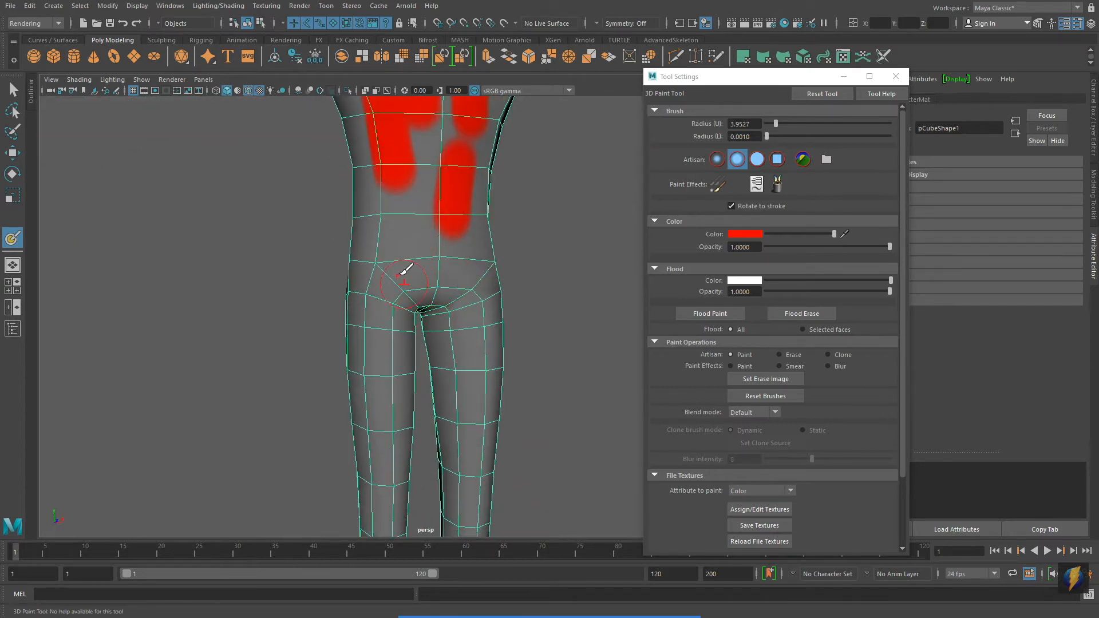
drag(388, 248, 388, 299)
mouse_move(467, 254)
alt+mouse_down()
mouse_move(438, 254)
mouse_move(419, 286)
mouse_move(563, 295)
alt+mouse_up()
alt+middle_drag(564, 292, 479, 301)
drag(491, 246, 499, 290)
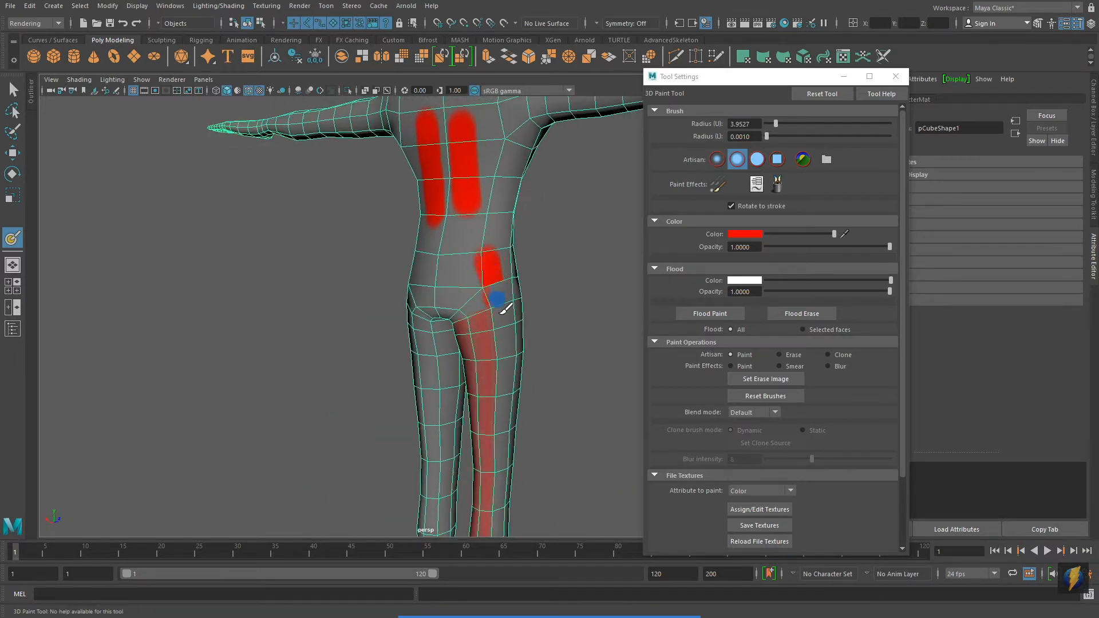
Step: Examine the red paint on the character up close and from several sides, and close the paint tool settings
alt+right_drag(447, 336, 591, 337)
alt+drag(438, 320, 578, 318)
alt+drag(265, 308, 445, 329)
alt+right_drag(446, 328, 186, 305)
alt+drag(342, 315, 380, 312)
alt+right_drag(503, 305, 448, 304)
alt+middle_drag(448, 305, 449, 287)
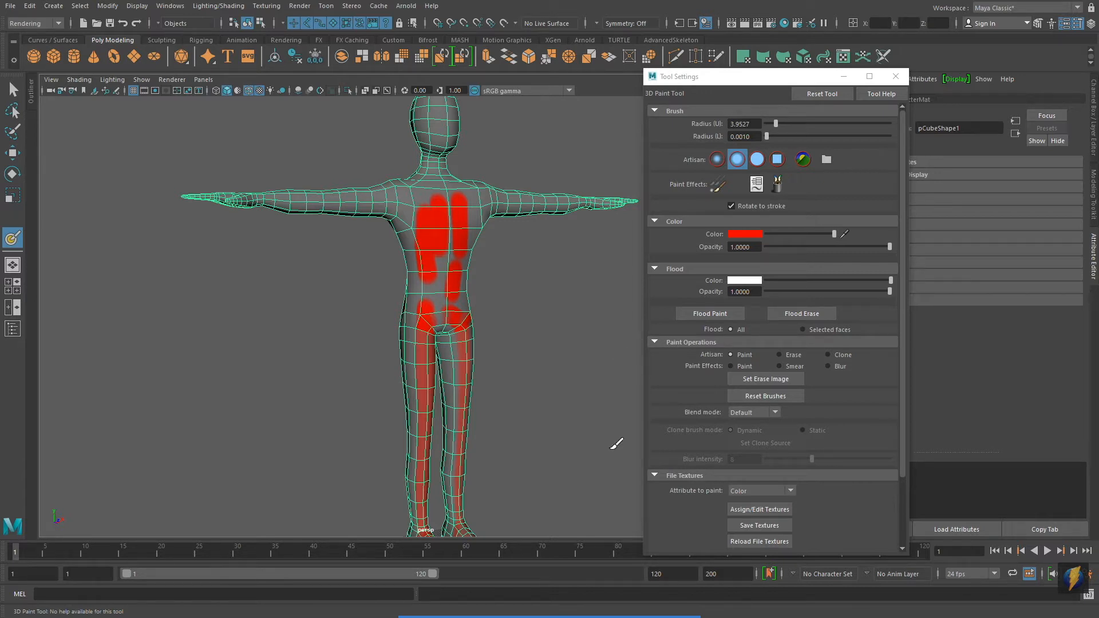
click(894, 76)
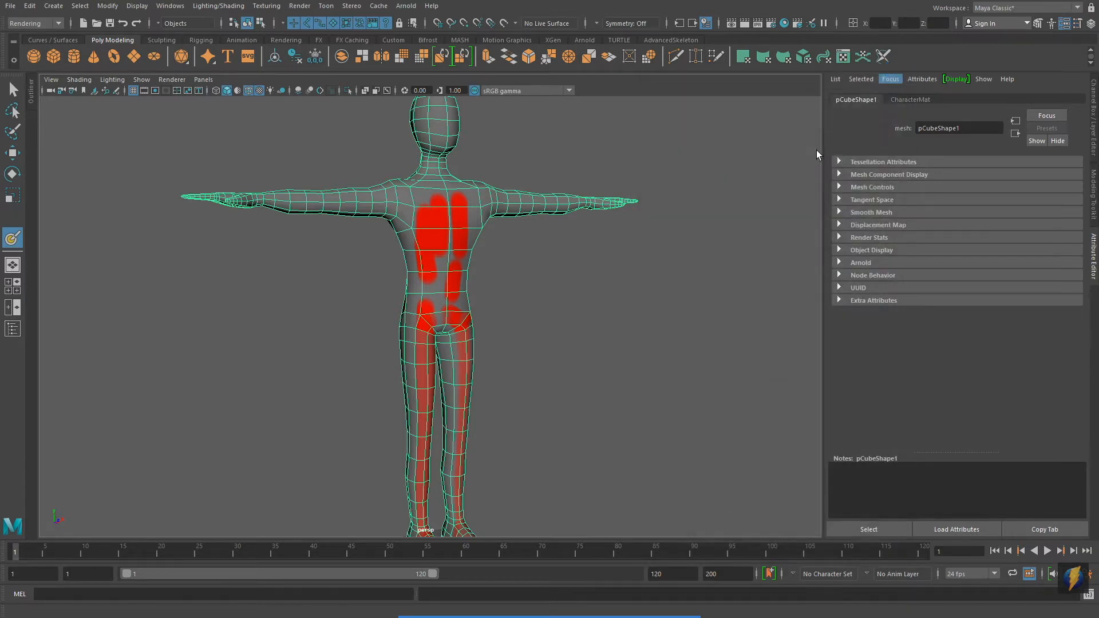
Step: Leave the paint tool, switch to the Modeling menu set and open the UV Editor for the character mesh
click(10, 91)
scroll(509, 269, down, 5)
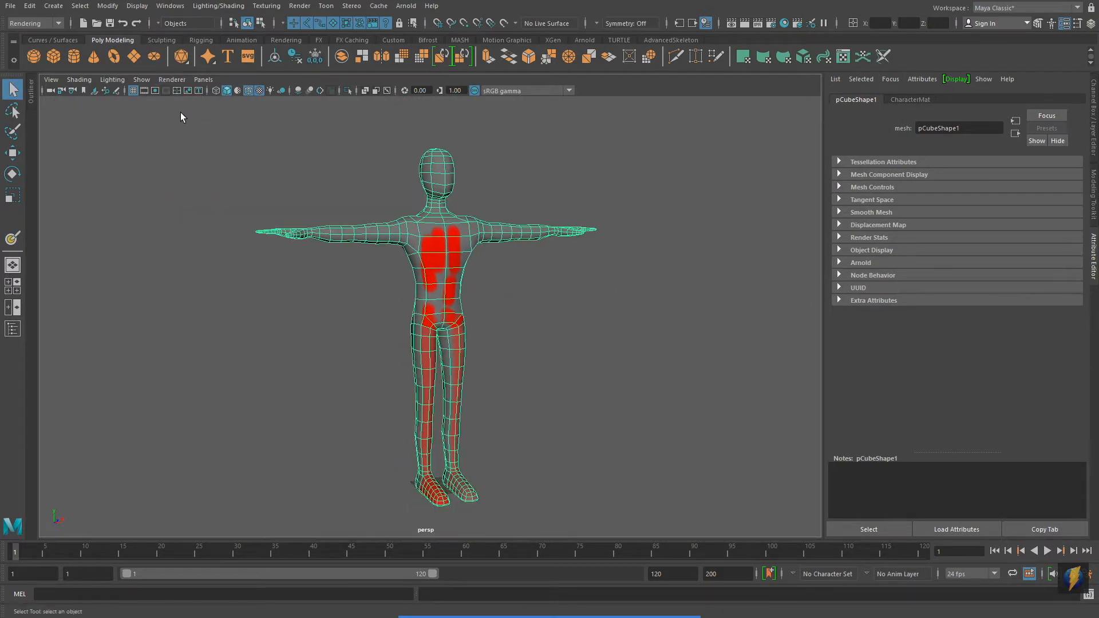
click(59, 23)
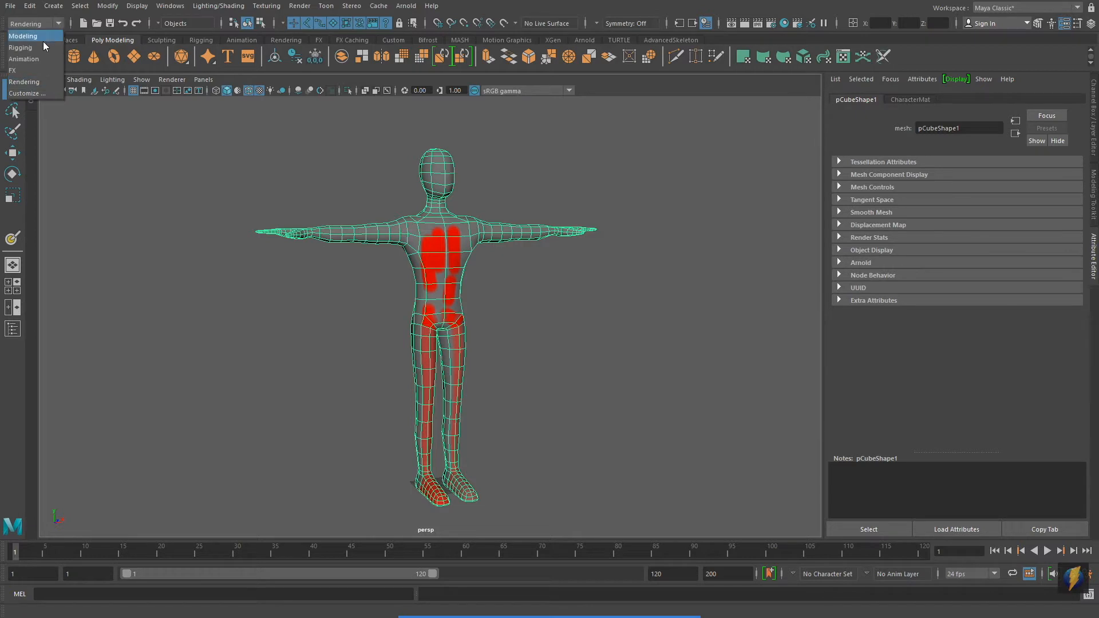
click(24, 36)
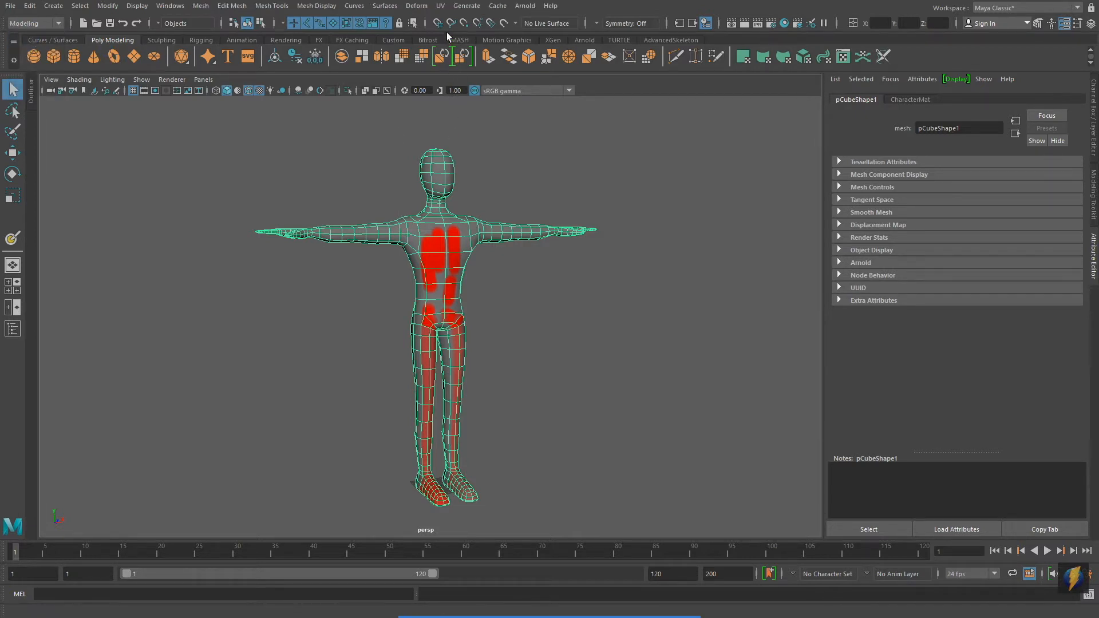
click(440, 6)
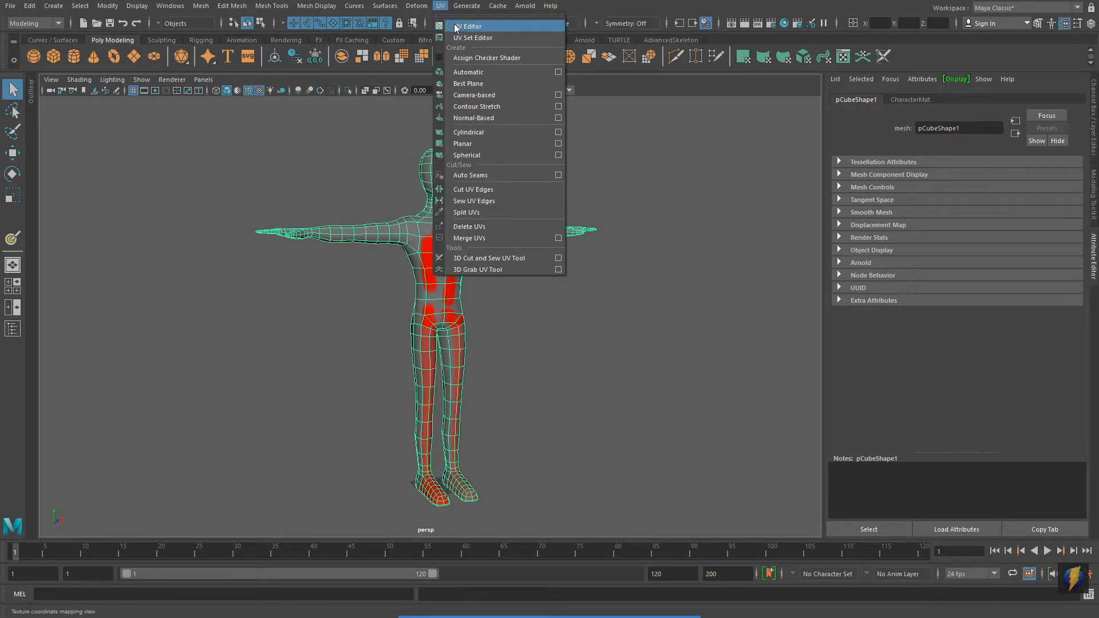
click(457, 27)
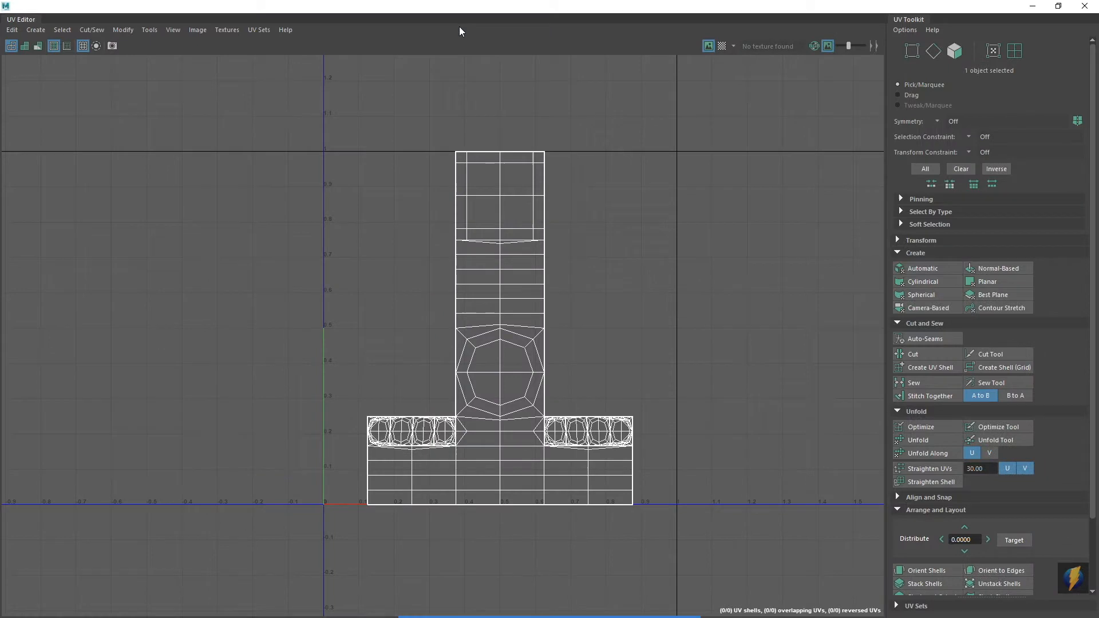
Step: Restore the UV Editor to a floating window and arrange it beside the character in the perspective view
click(1057, 7)
drag(580, 10, 798, 80)
drag(627, 86, 794, 112)
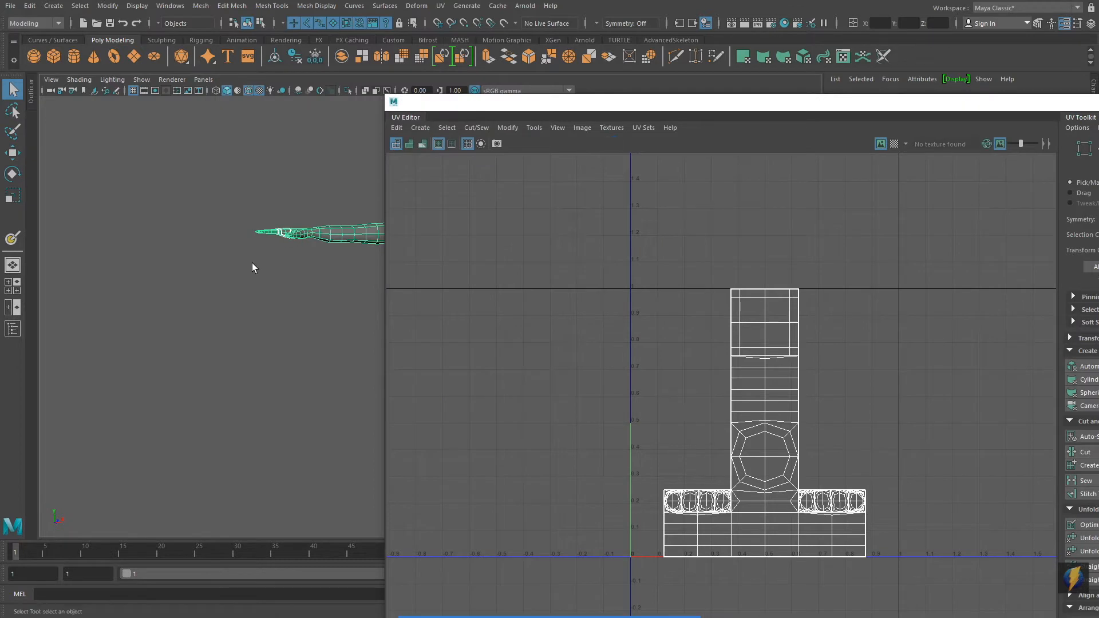
alt+middle_drag(233, 264, 146, 251)
alt+right_drag(261, 252, 236, 252)
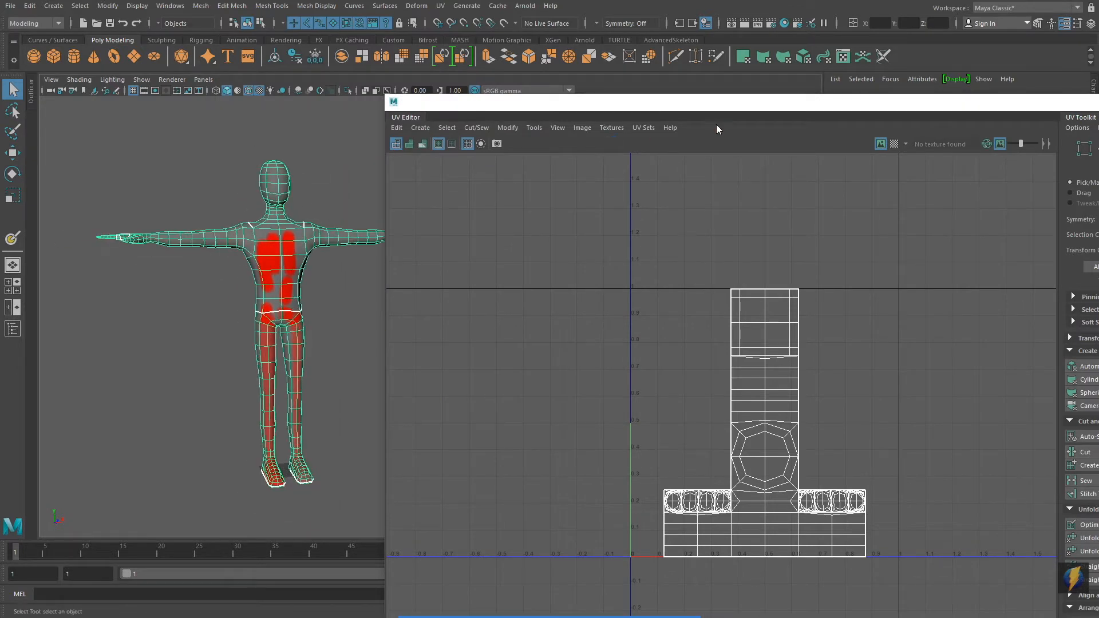
drag(704, 108, 703, 91)
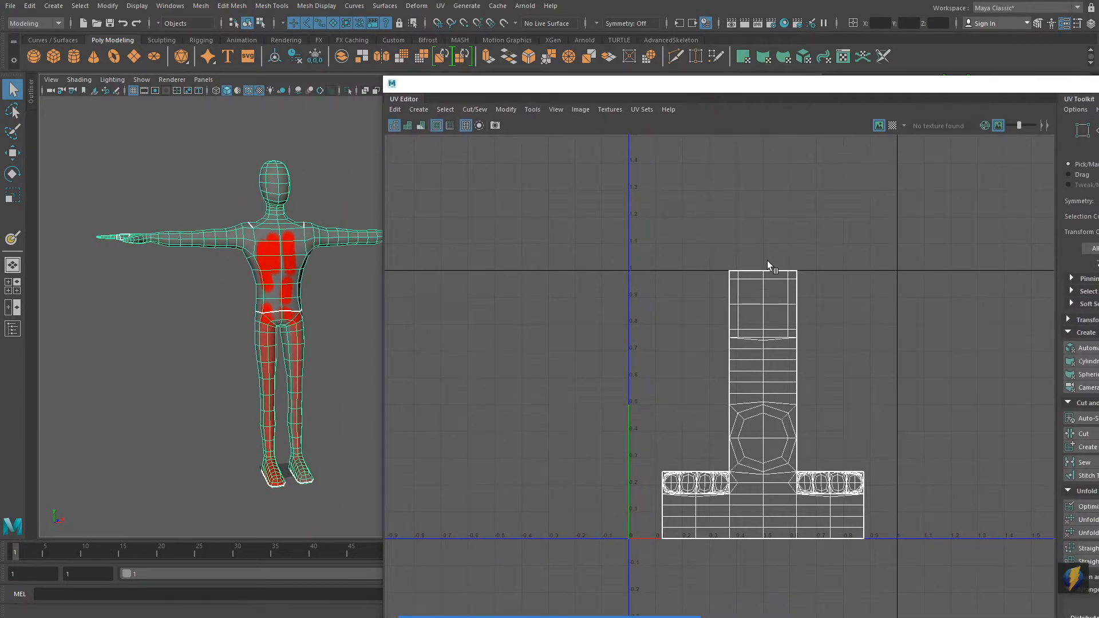
alt+right_drag(304, 284, 294, 285)
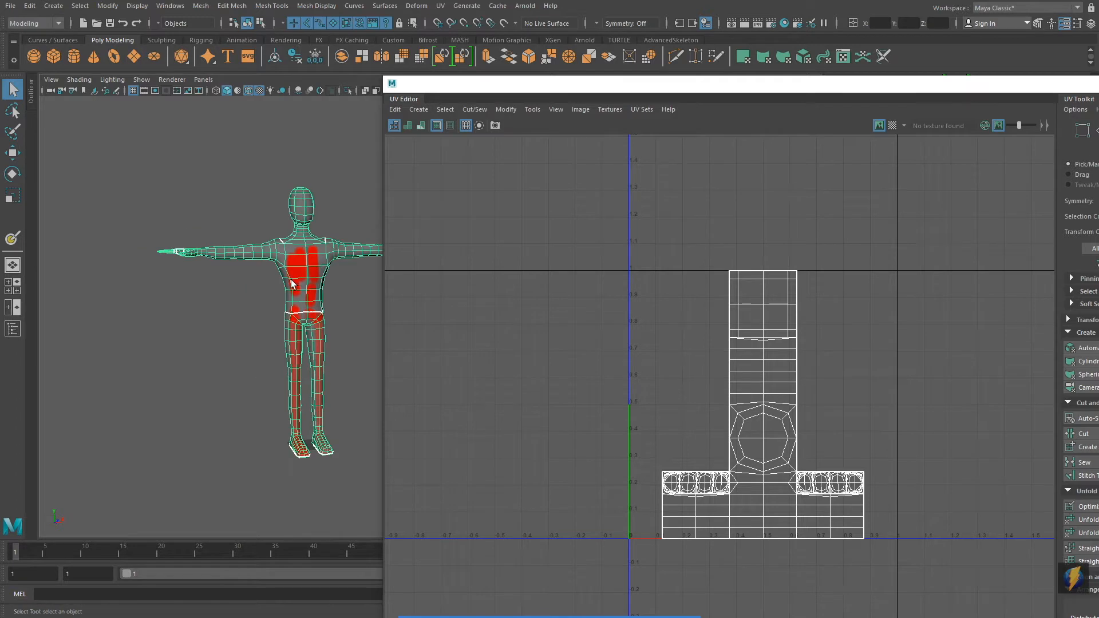
alt+middle_drag(295, 285, 298, 268)
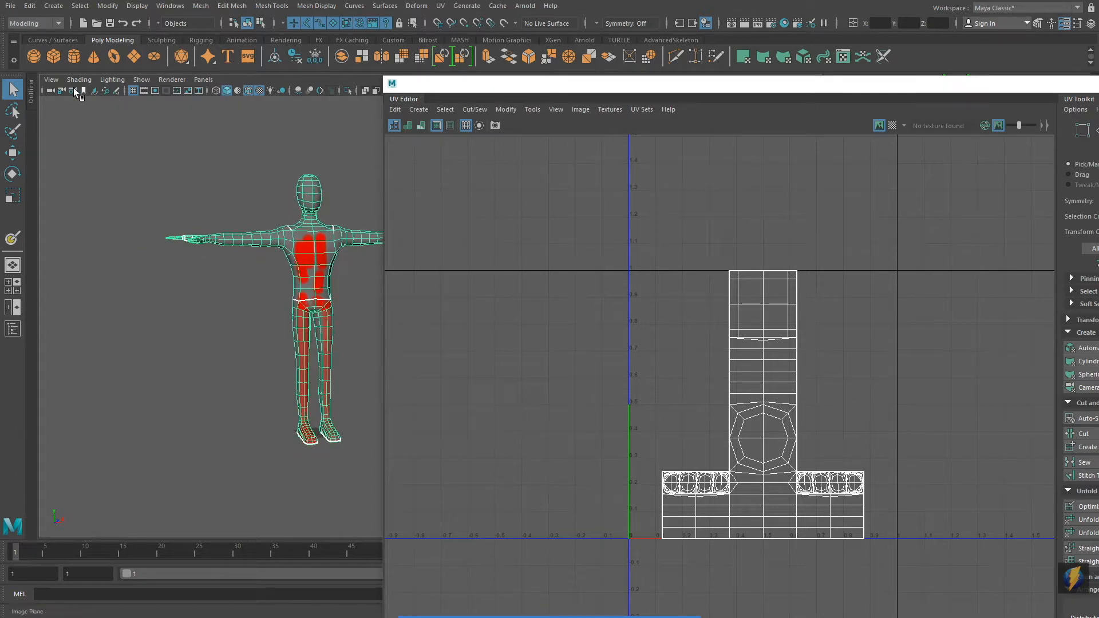
Step: Create a polygon cube, move it beside the character and scale it up
click(51, 54)
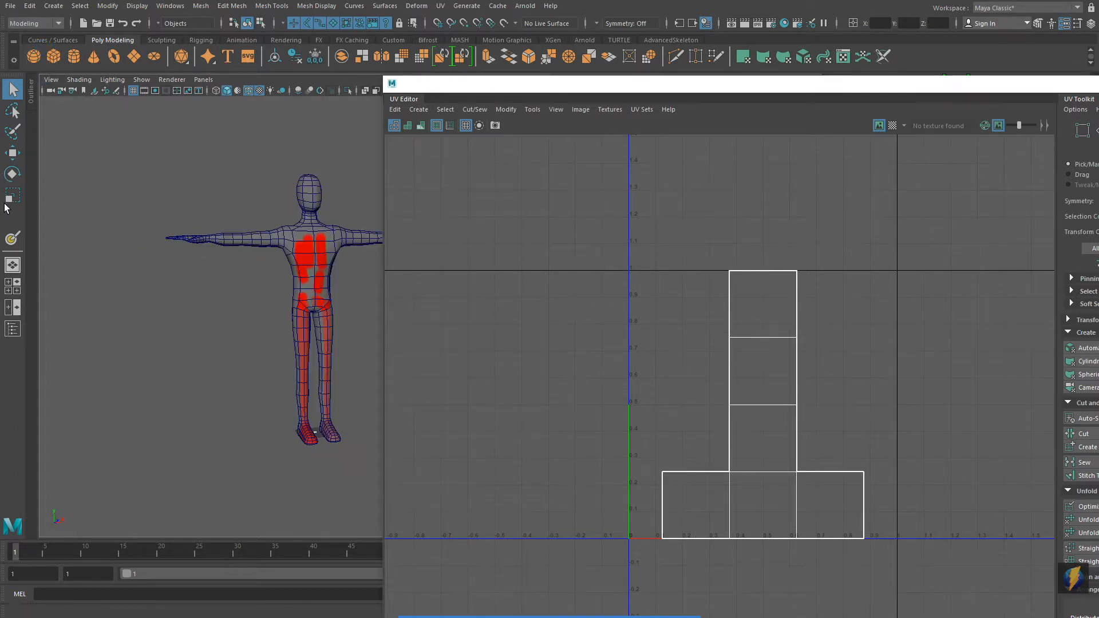
click(13, 152)
drag(366, 426, 316, 404)
key(r)
alt+middle_drag(316, 403, 317, 375)
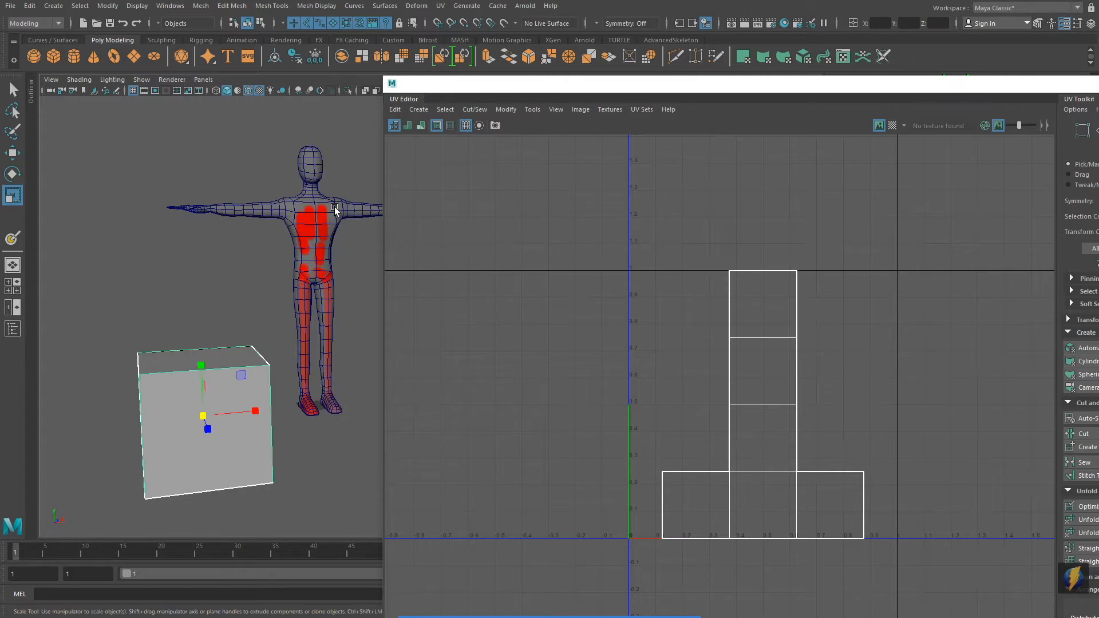
Step: Compare the UV layouts of the cube and the character by selecting each of them in turn
click(320, 228)
click(259, 417)
click(332, 263)
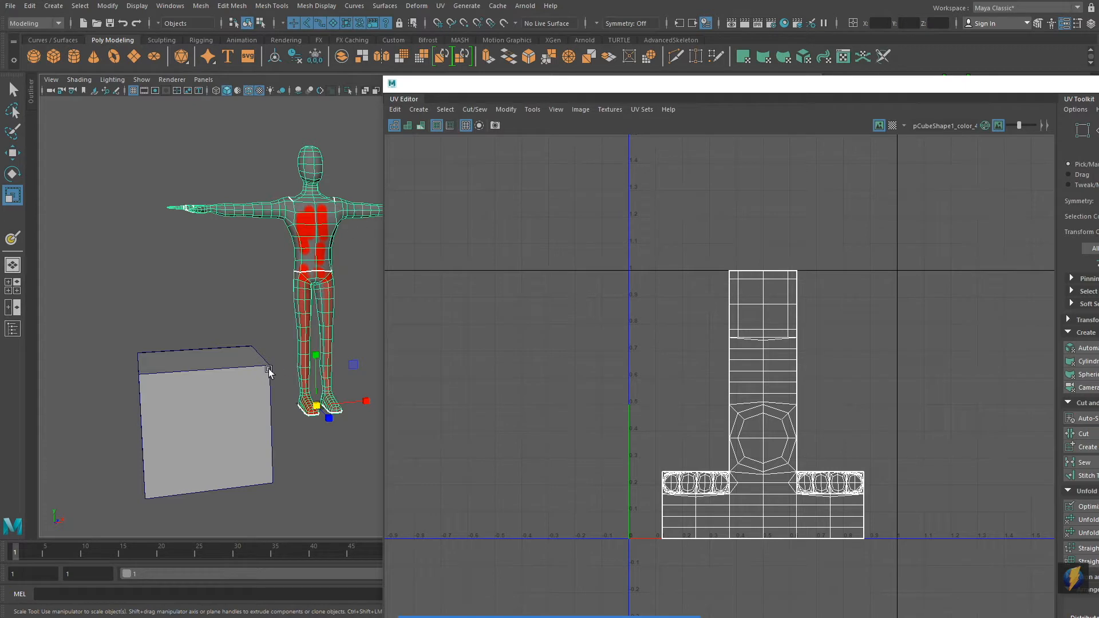
click(249, 374)
click(322, 251)
click(205, 439)
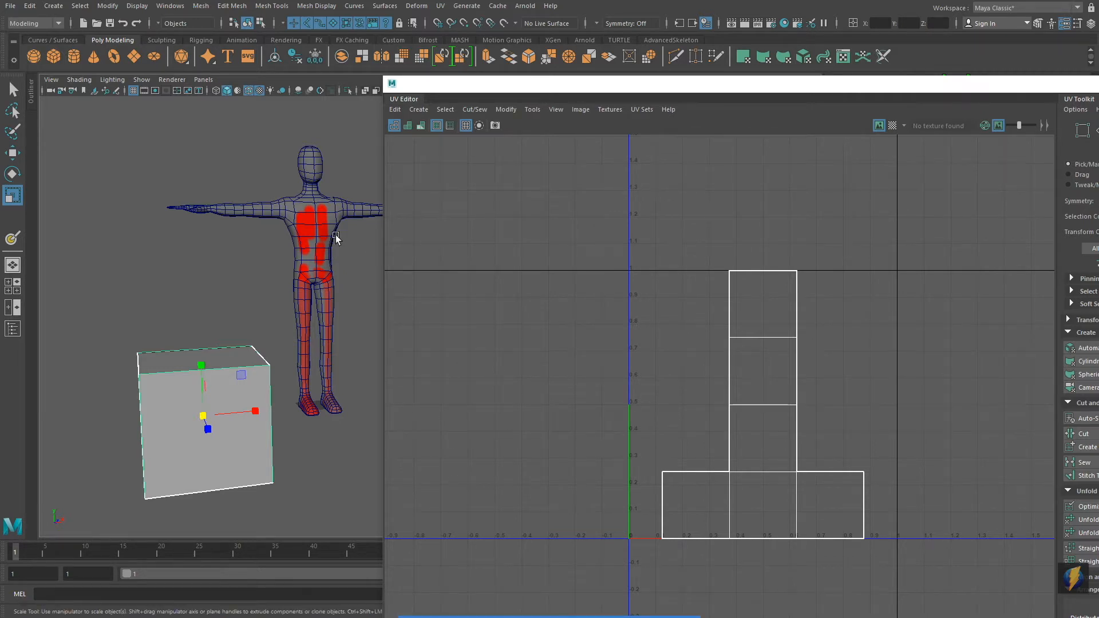
click(315, 218)
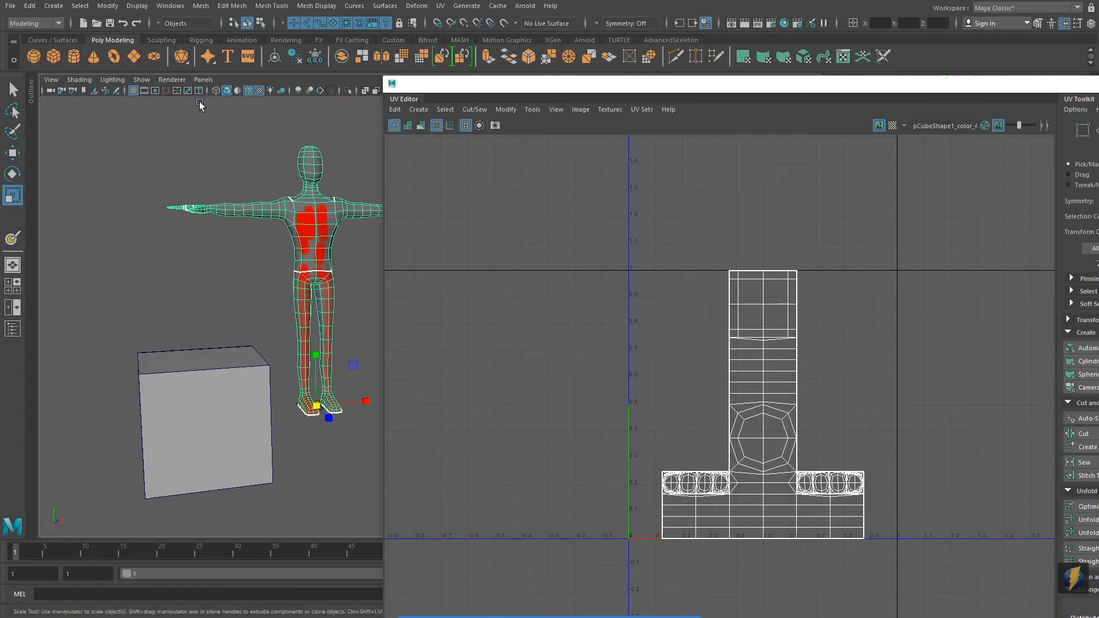
Step: Save the scene under the new file name ED03.mb
click(10, 6)
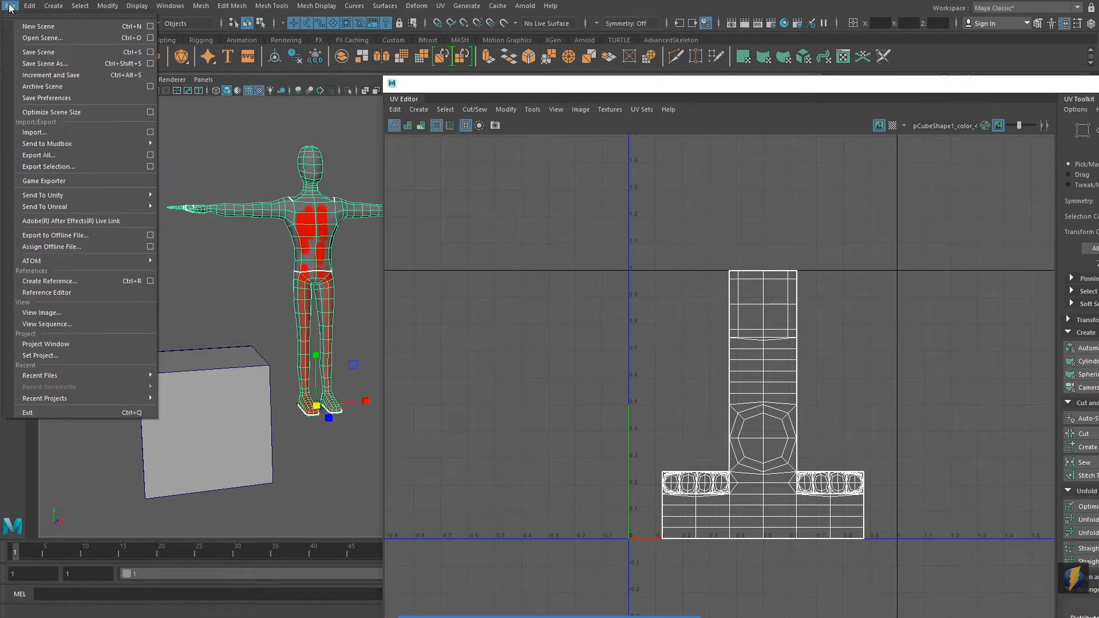
click(32, 64)
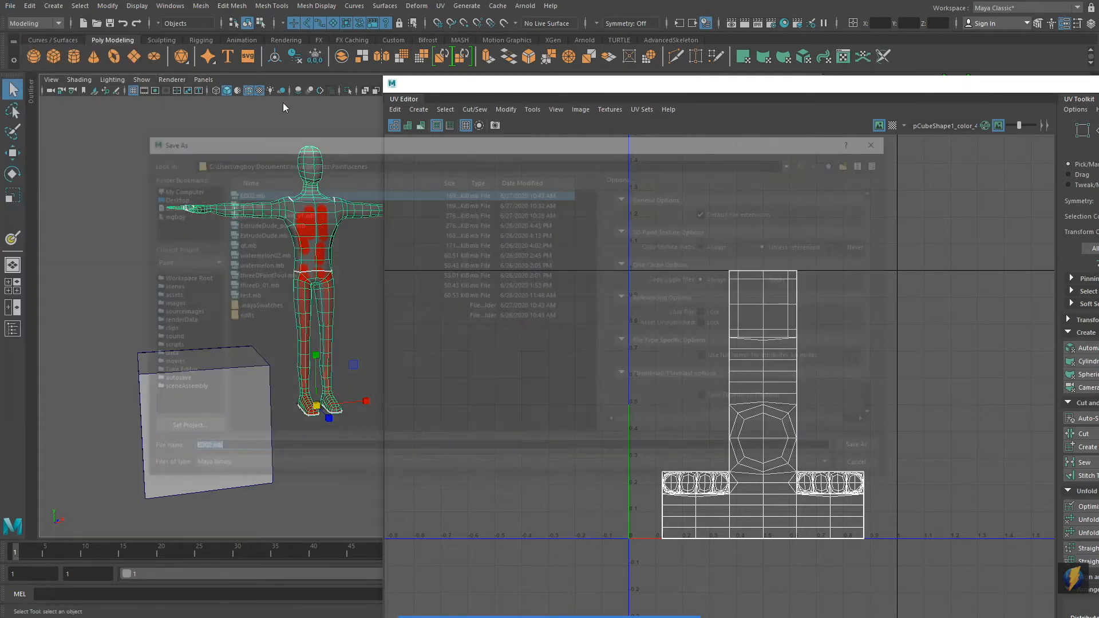
click(200, 451)
click(199, 450)
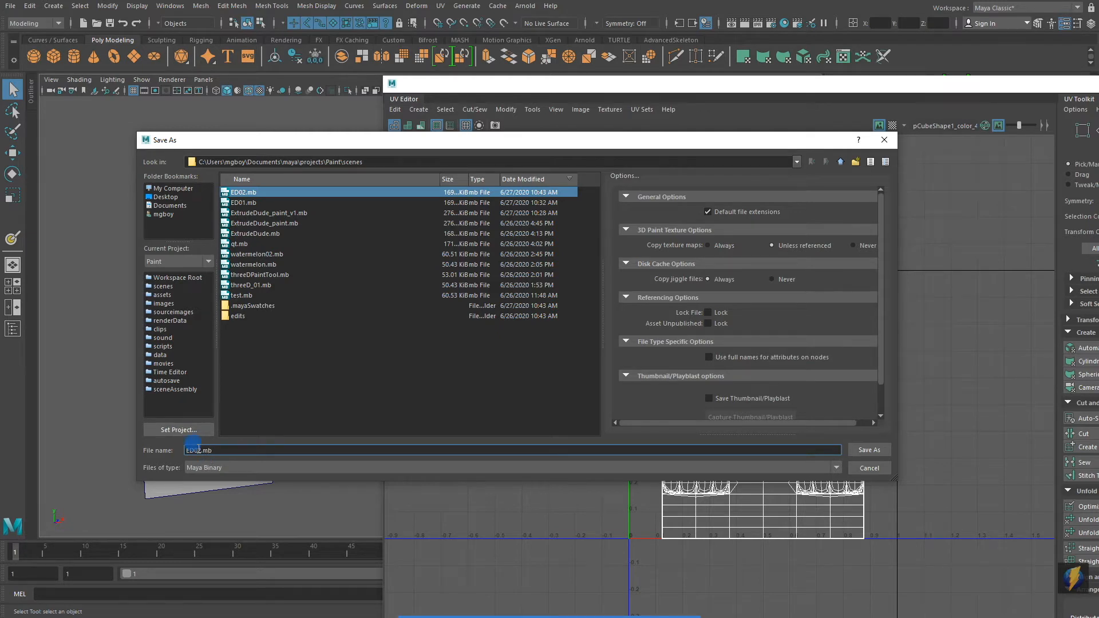
drag(197, 450, 201, 450)
text(3)
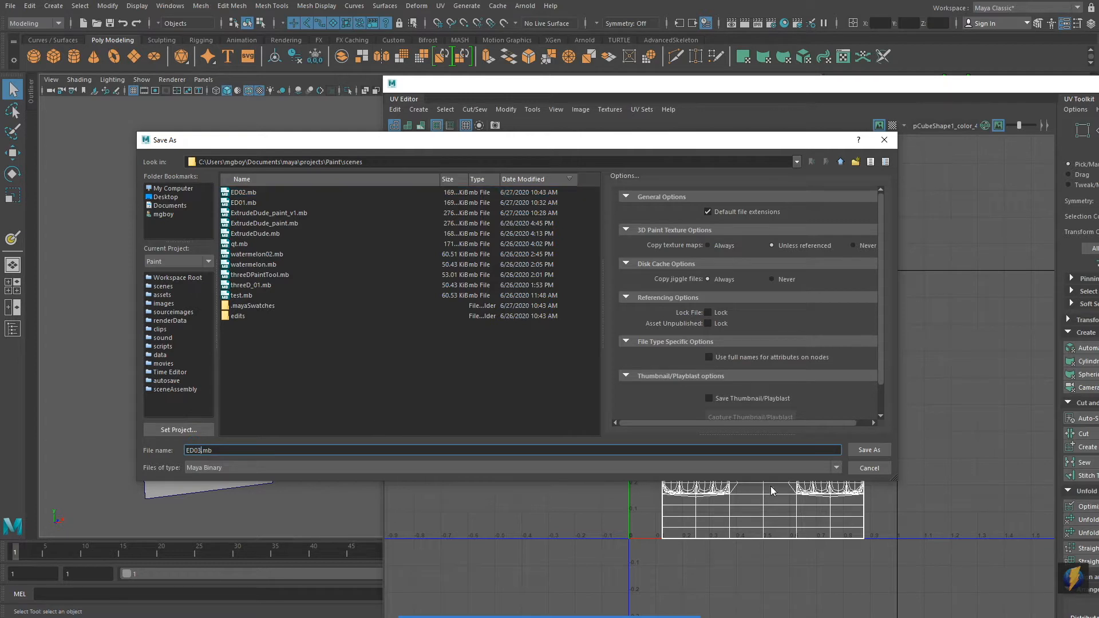
click(865, 451)
key(r)
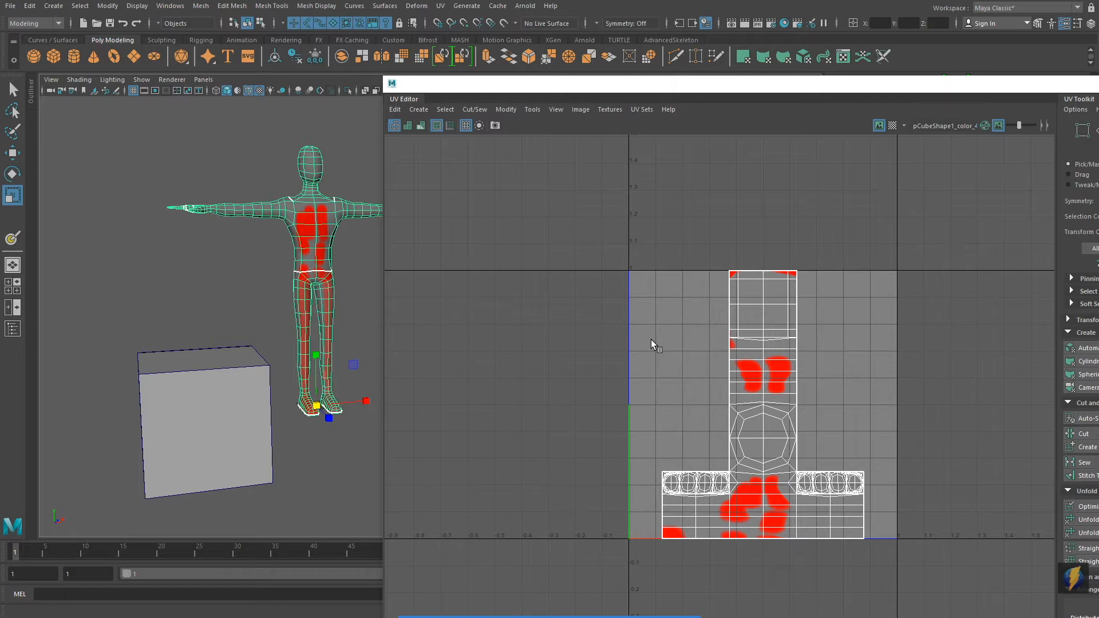
Step: Delete the cube beside the character
click(236, 439)
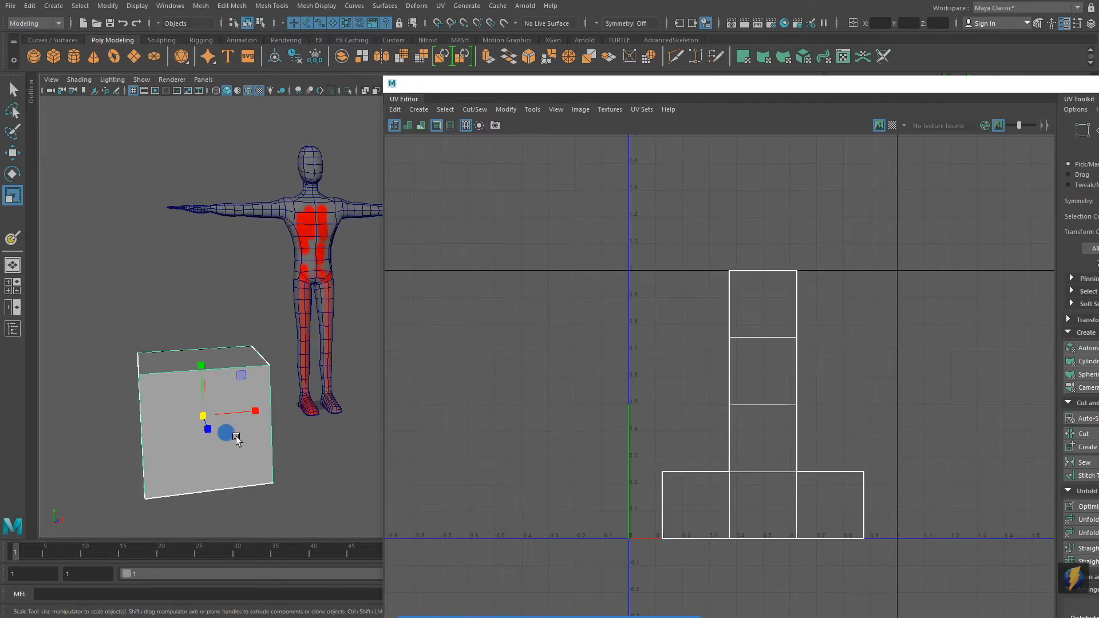
key(Delete)
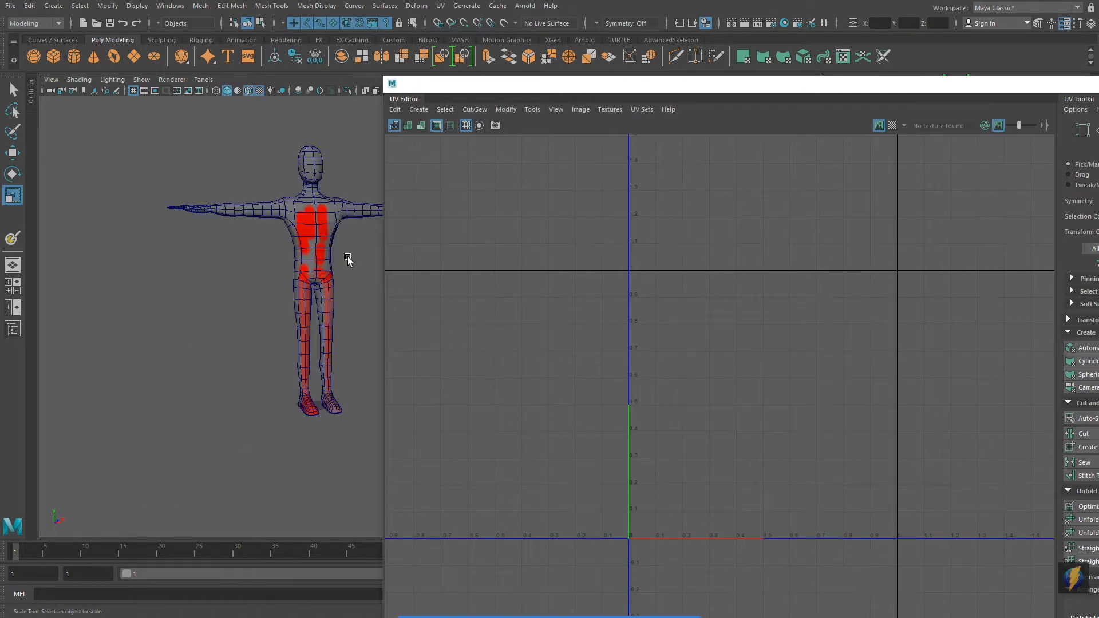
Step: Select the character mesh and hide the painted texture image behind its UVs in the UV Editor
click(304, 238)
drag(829, 91, 806, 99)
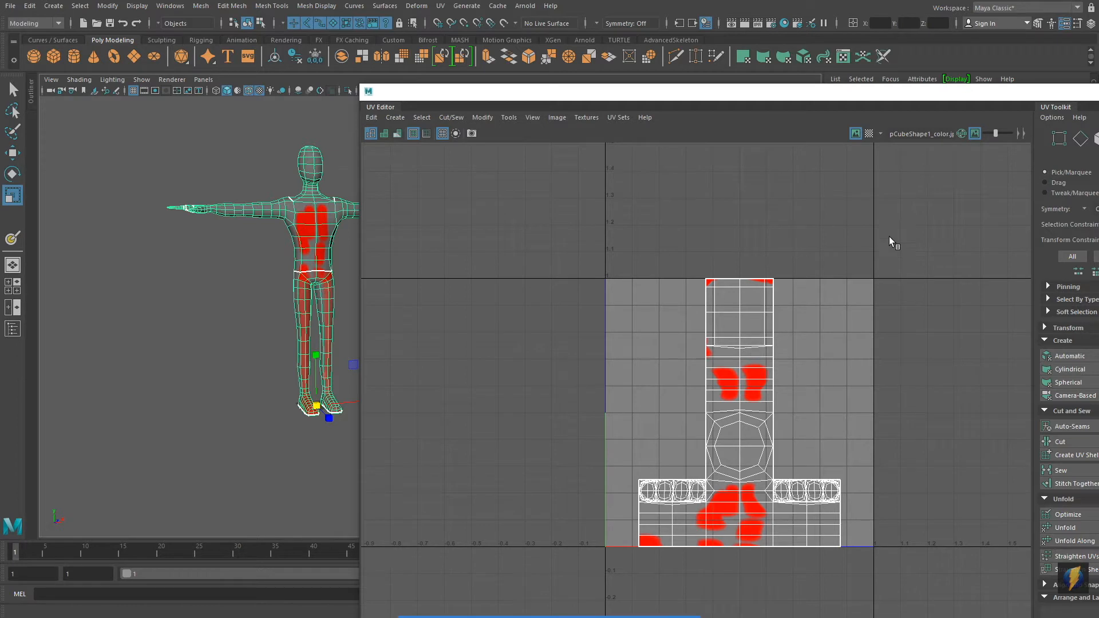
click(855, 134)
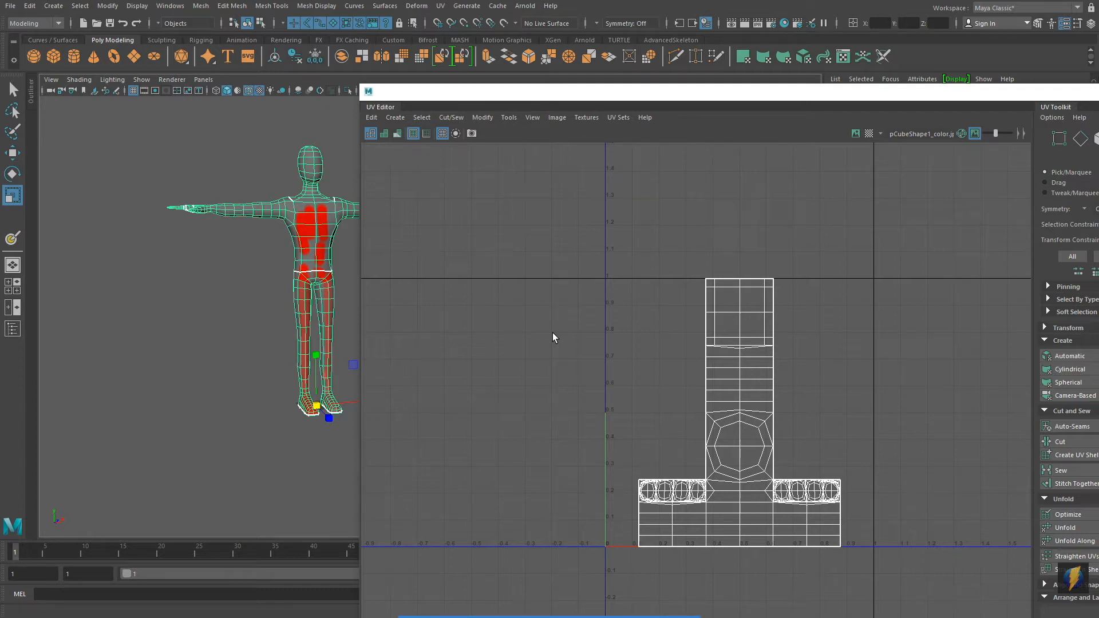
Step: Resize the UV Editor to show the whole UV Toolkit, and collapse its Cut and Sew, Unfold, Align and Snap, and Arrange and Layout sections
drag(719, 85, 769, 124)
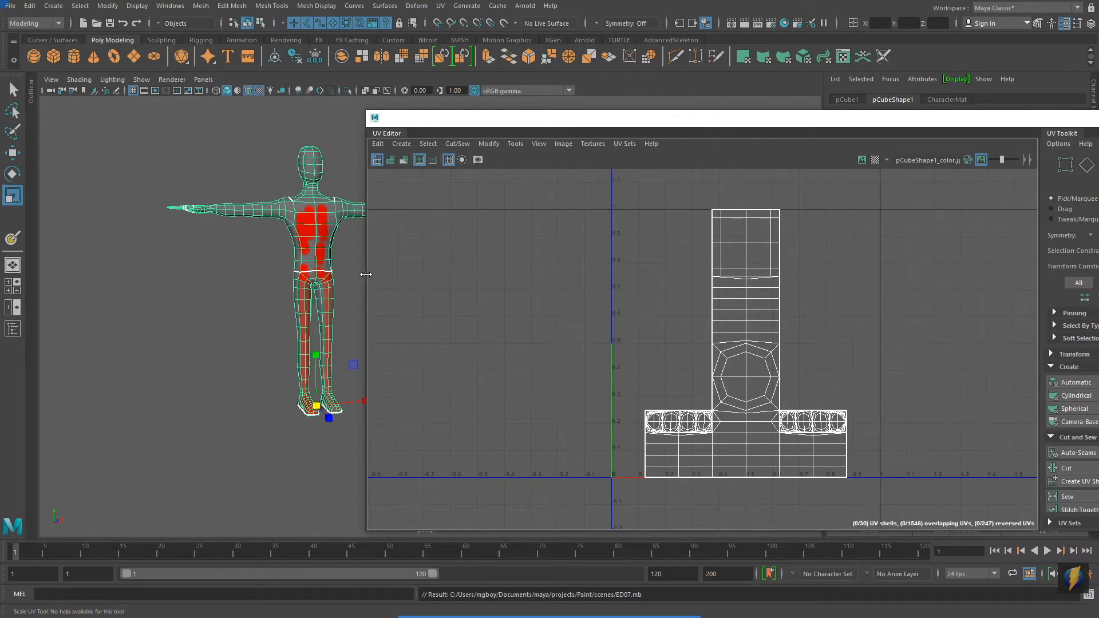
drag(366, 275, 580, 288)
drag(777, 123, 608, 100)
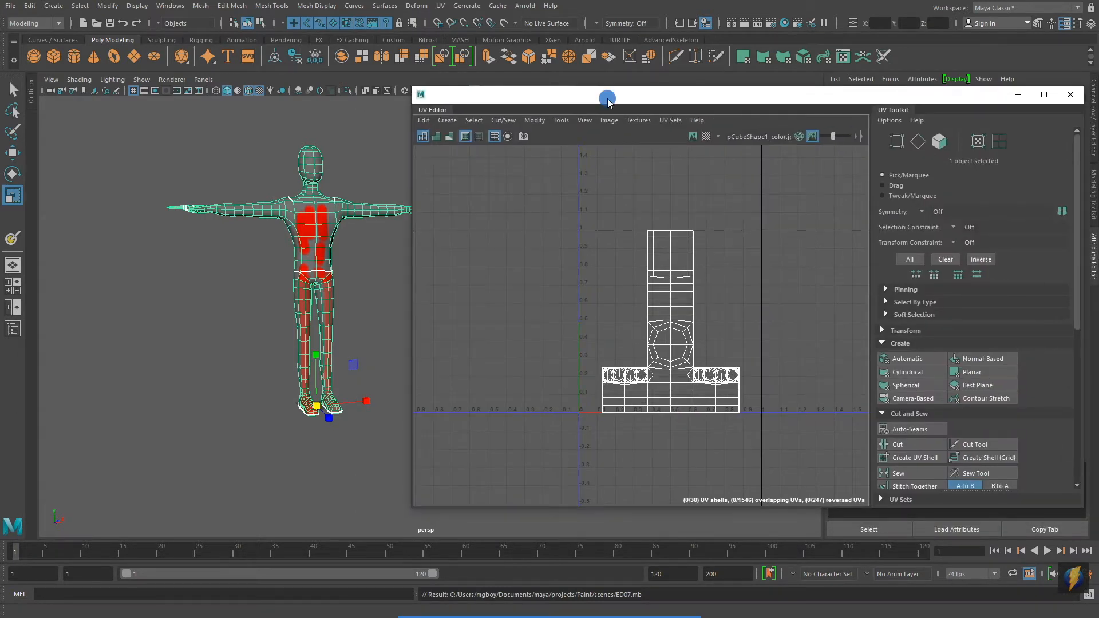
click(885, 414)
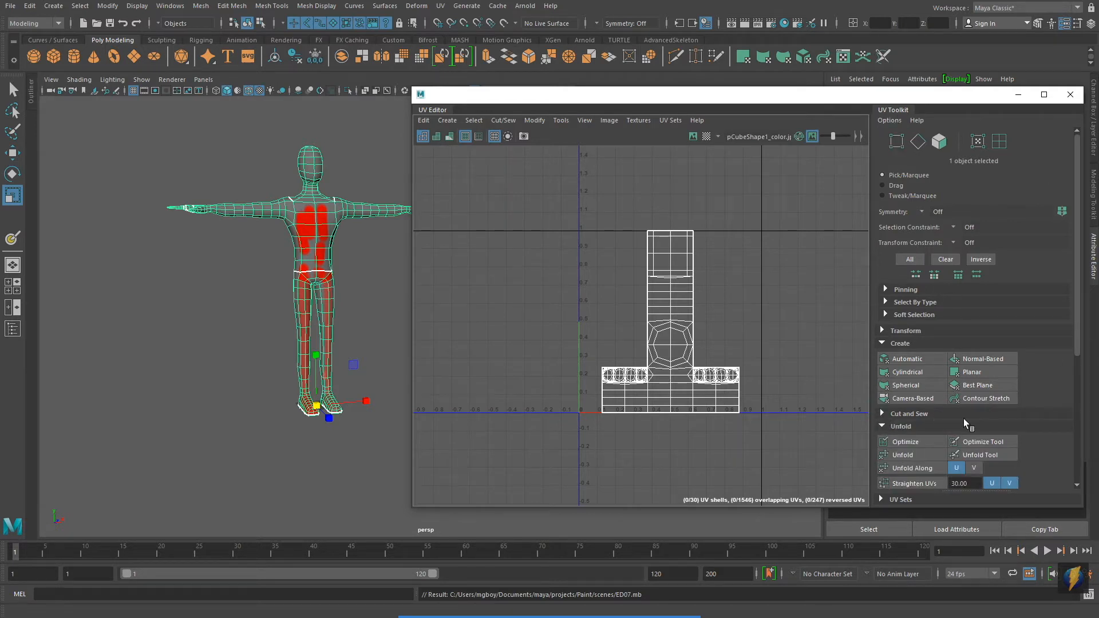
click(940, 424)
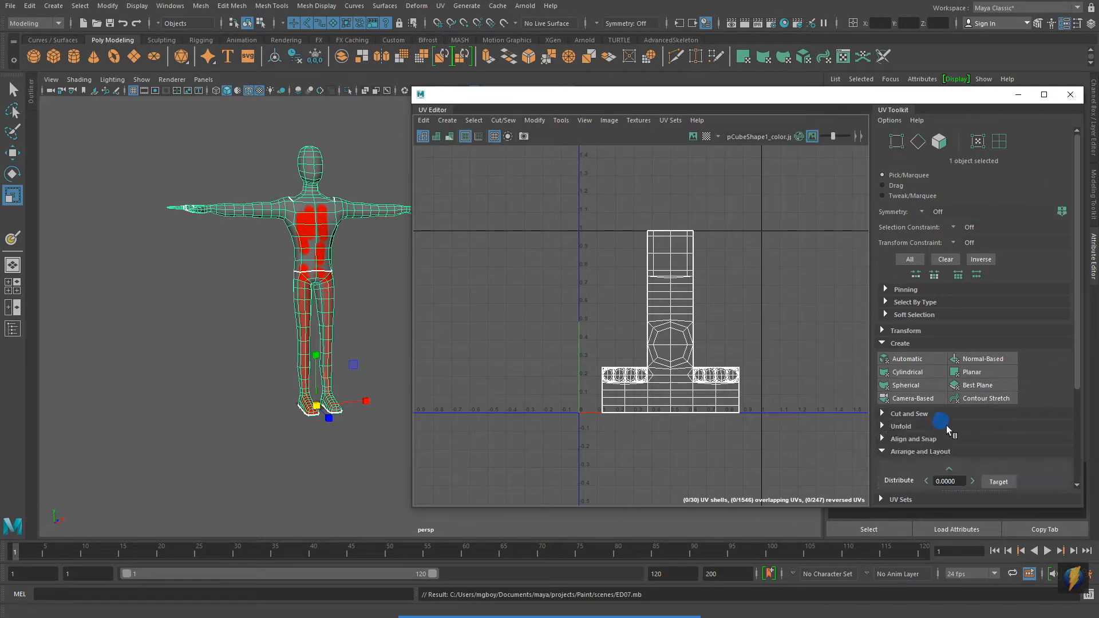
click(883, 451)
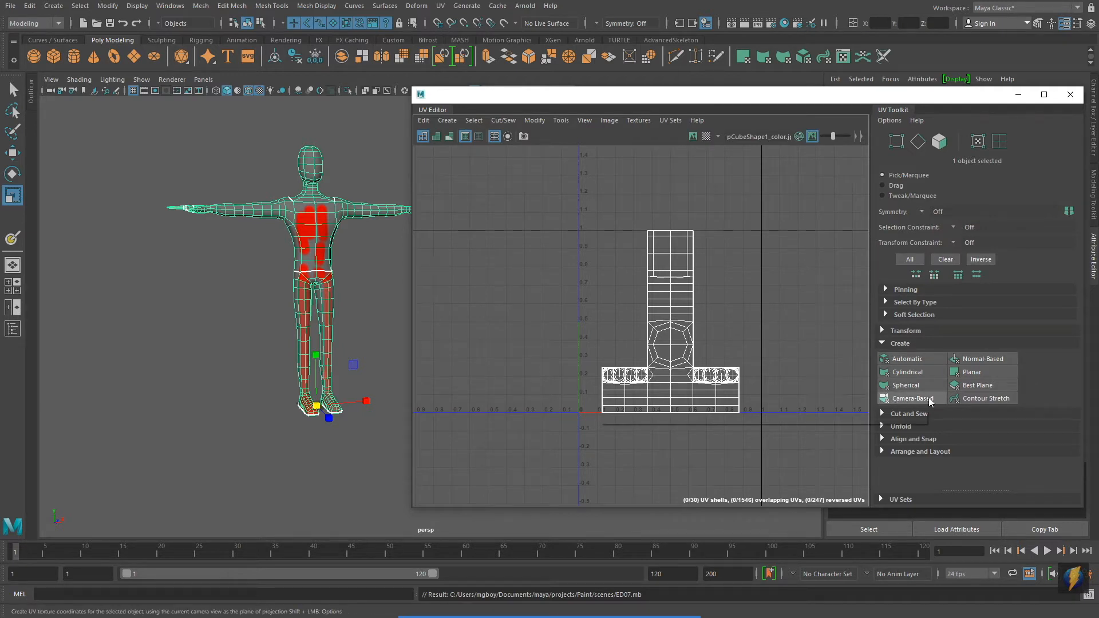
Step: Create camera-based UVs for the character from an angled perspective view
drag(701, 95, 757, 90)
alt+drag(304, 301, 316, 252)
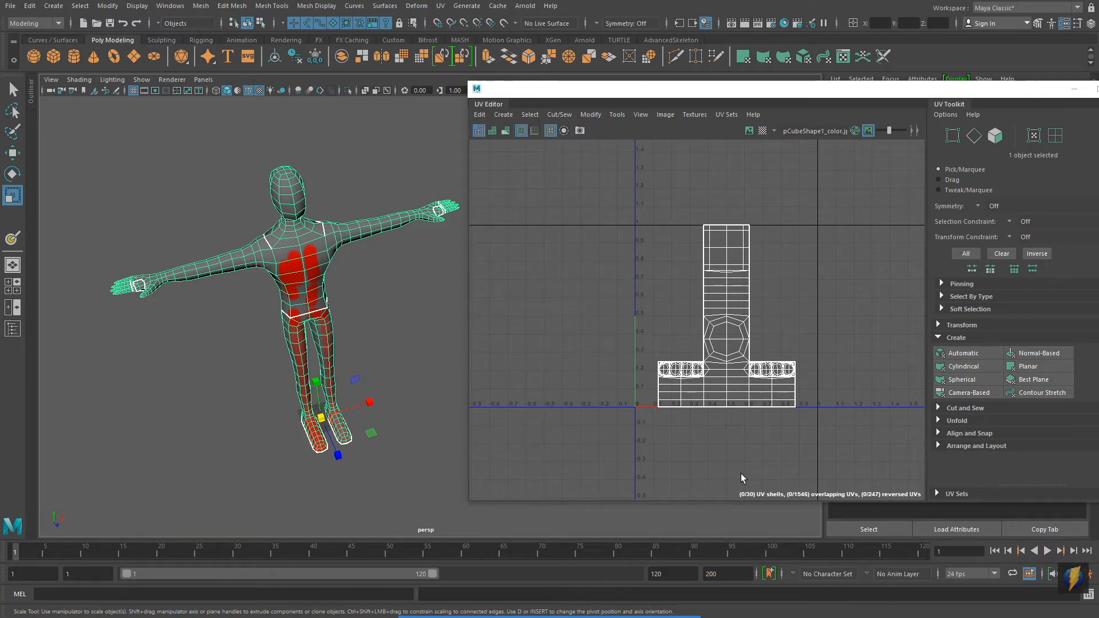
click(962, 393)
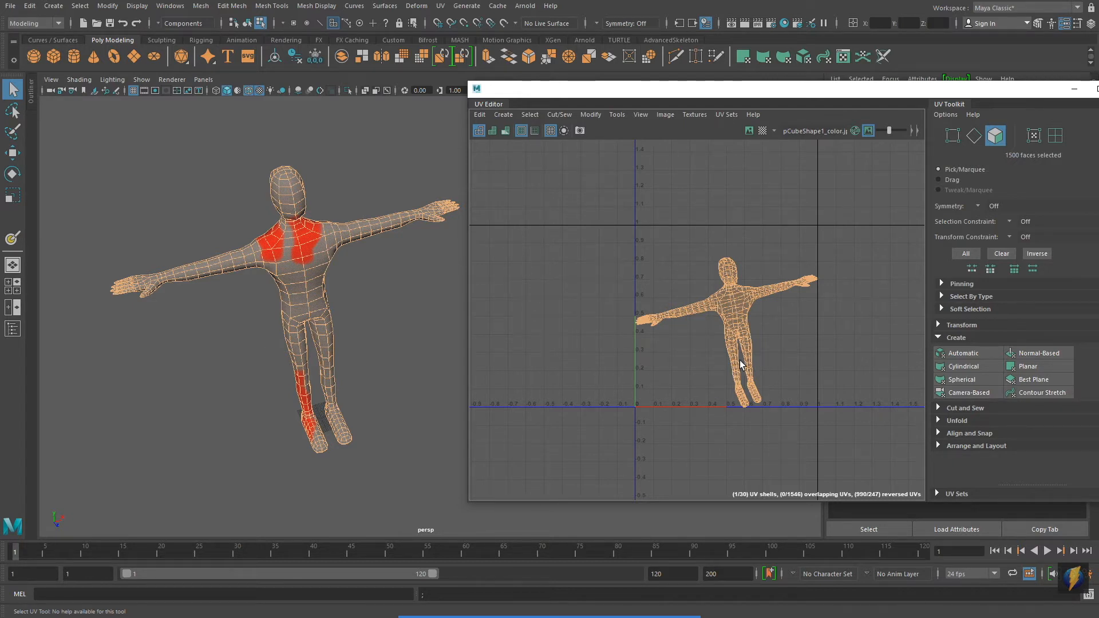
Step: Create camera-based UVs for the whole character from the top view and scale the UV shell down vertically
key(space)
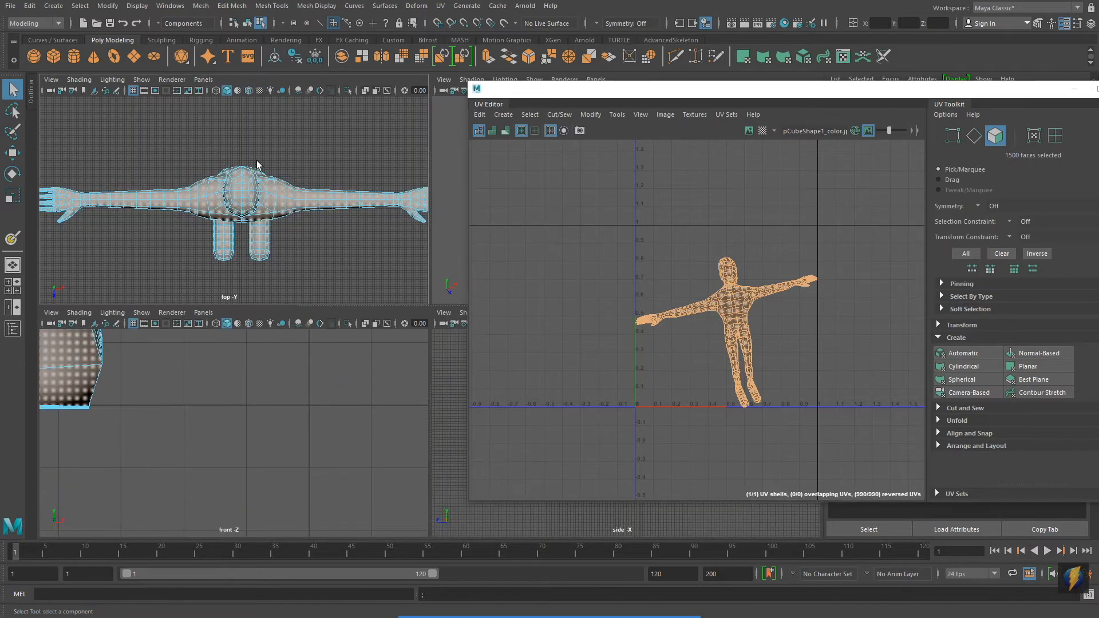
key(space)
scroll(336, 269, down, 3)
alt+middle_drag(353, 265, 244, 224)
right_drag(355, 255, 358, 226)
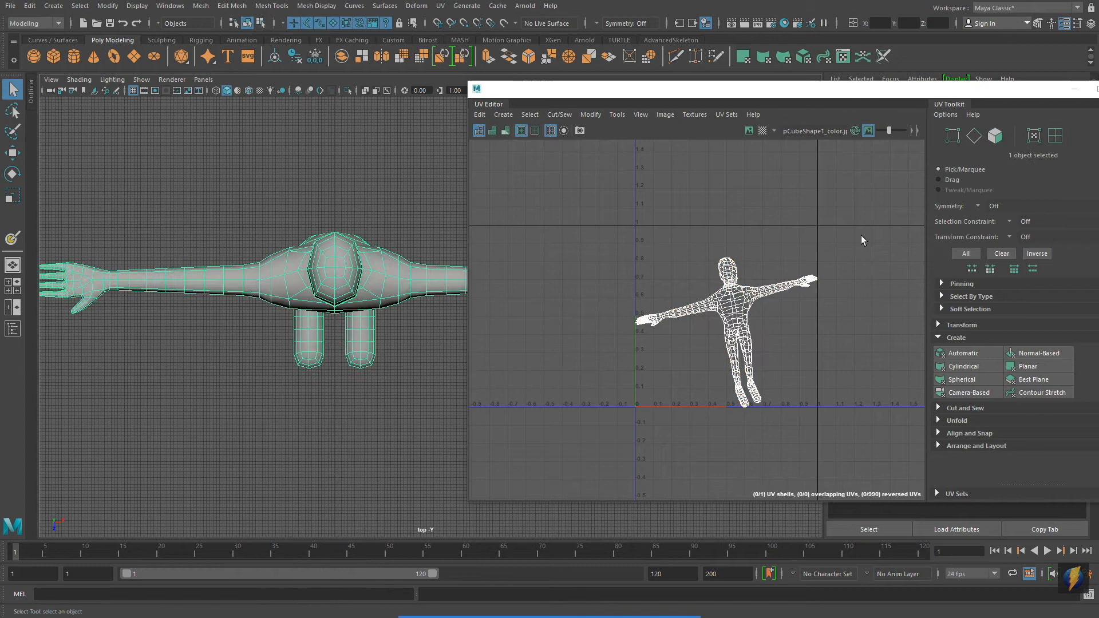
click(969, 392)
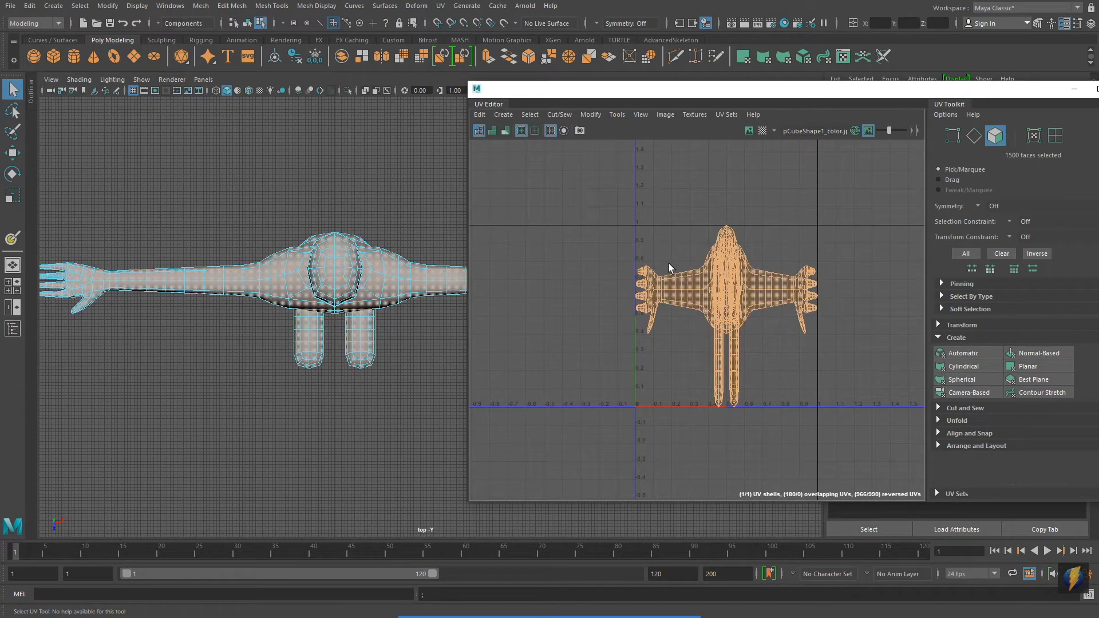
key(r)
drag(728, 249, 734, 294)
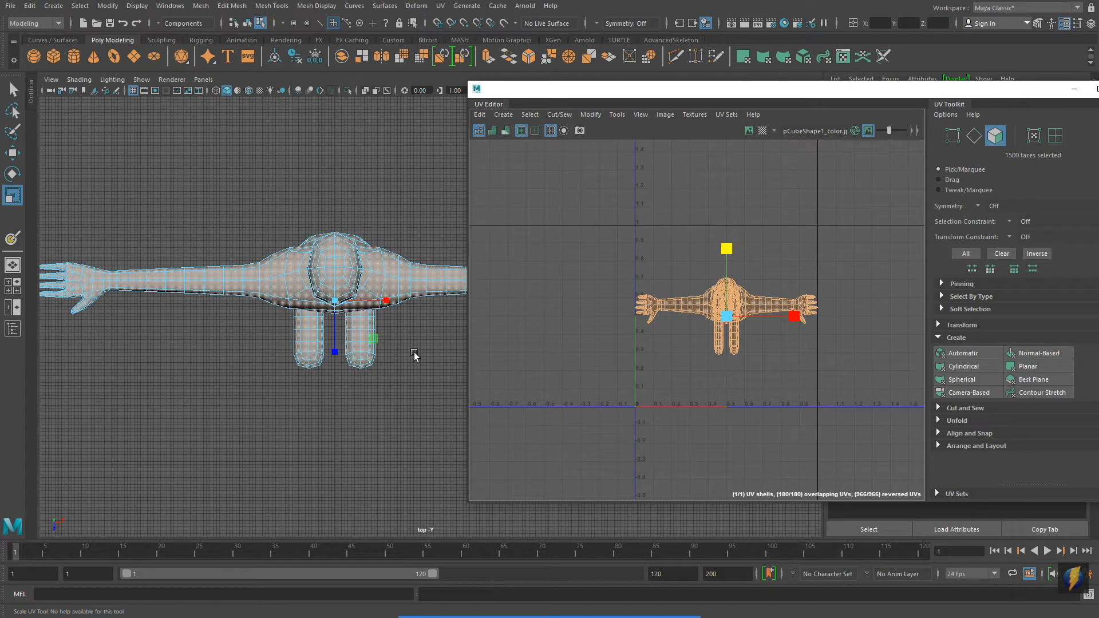
Step: Create camera-based UVs for the whole character from the side view and scale the UV shell down horizontally
key(space)
key(space)
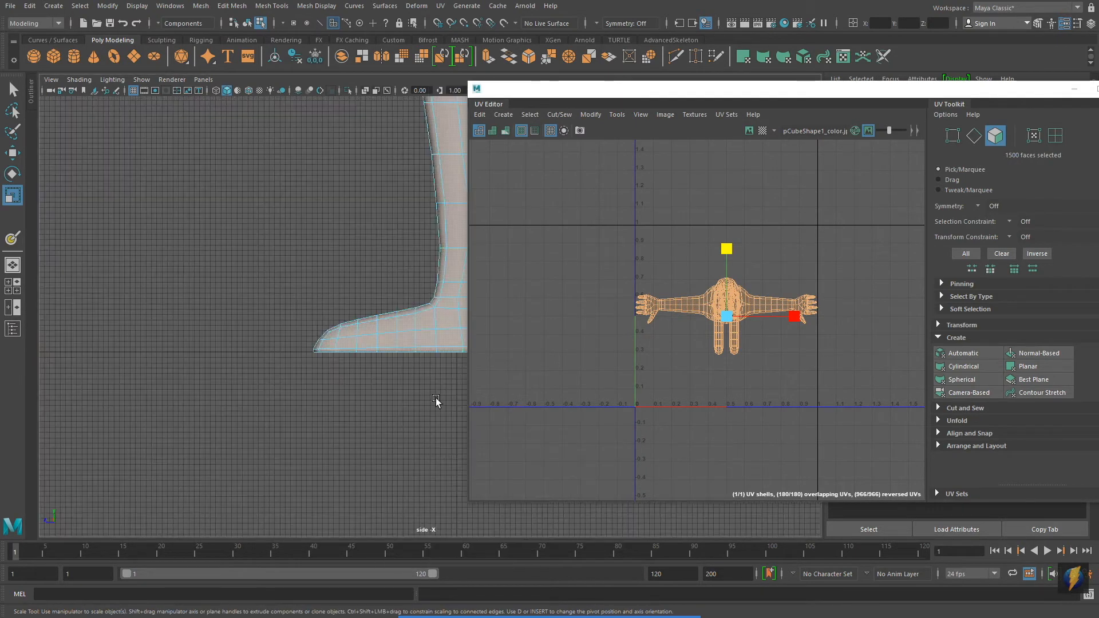
click(961, 394)
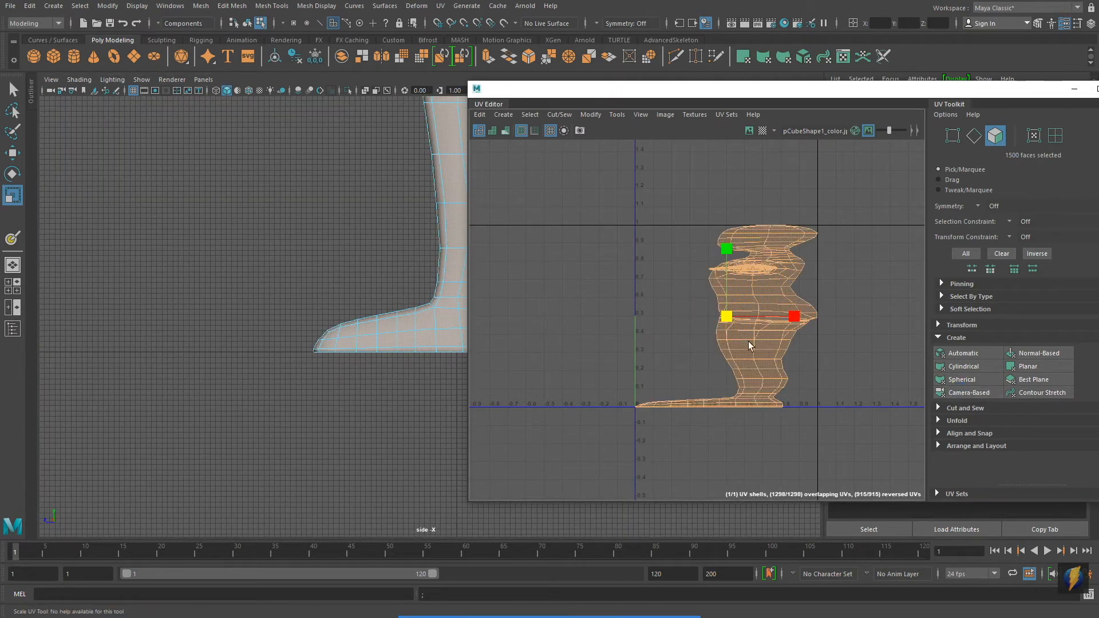
drag(797, 317, 753, 316)
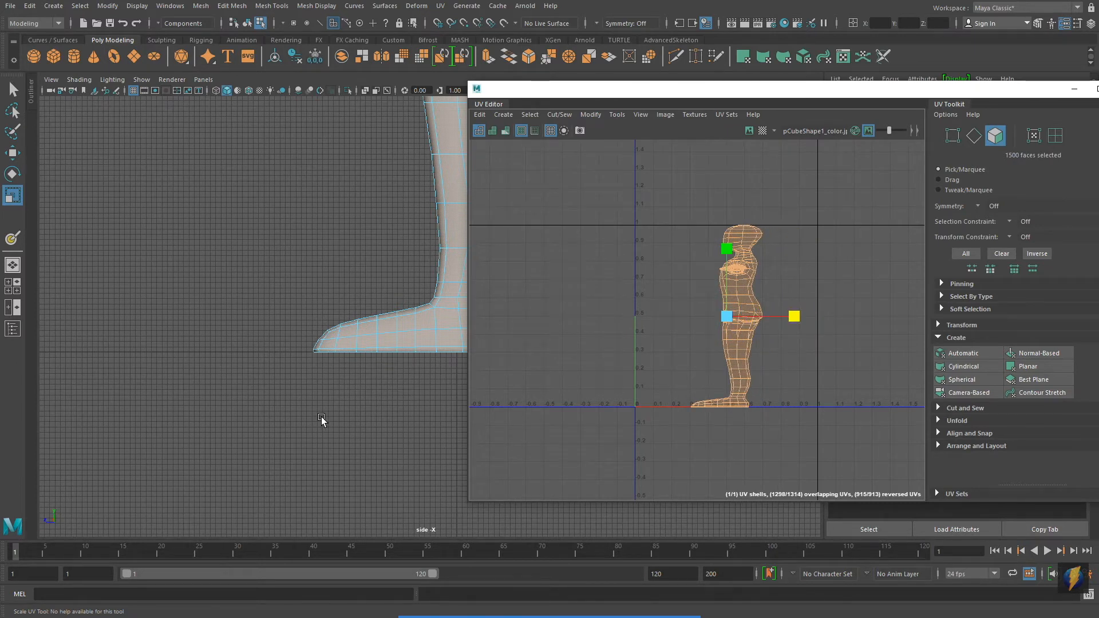
Step: Create camera-based UVs for the whole character from the front view, with the full figure framed
key(space)
key(space)
scroll(319, 410, down, 6)
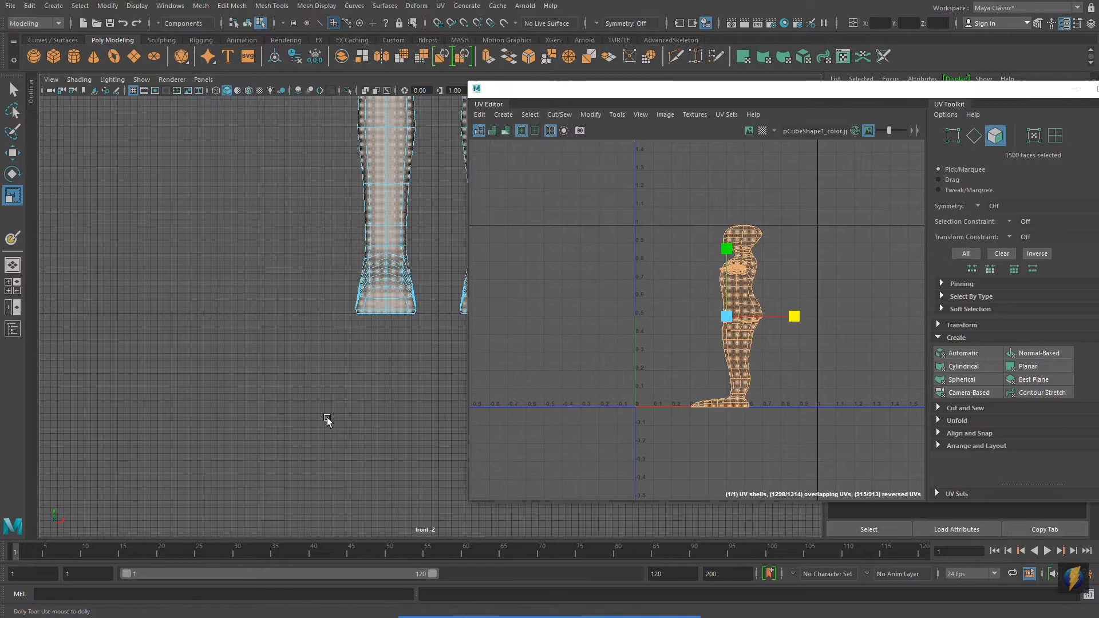
alt+middle_drag(312, 387, 196, 480)
mouse_move(338, 321)
alt+right_down()
mouse_move(86, 327)
mouse_move(216, 363)
mouse_move(152, 320)
mouse_move(199, 290)
alt+right_up()
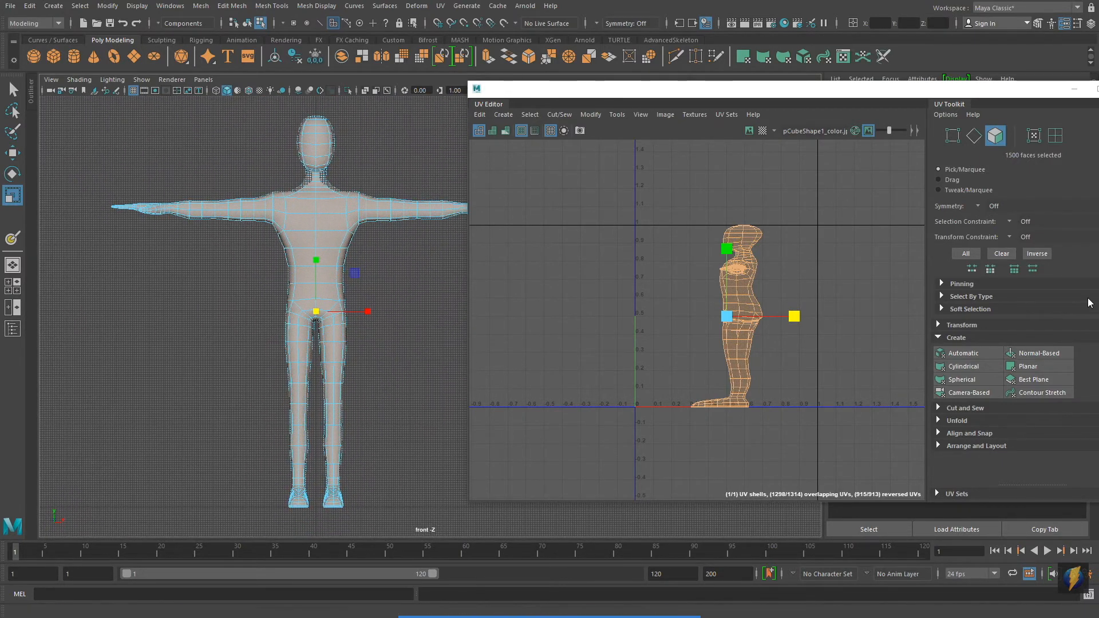
click(1055, 393)
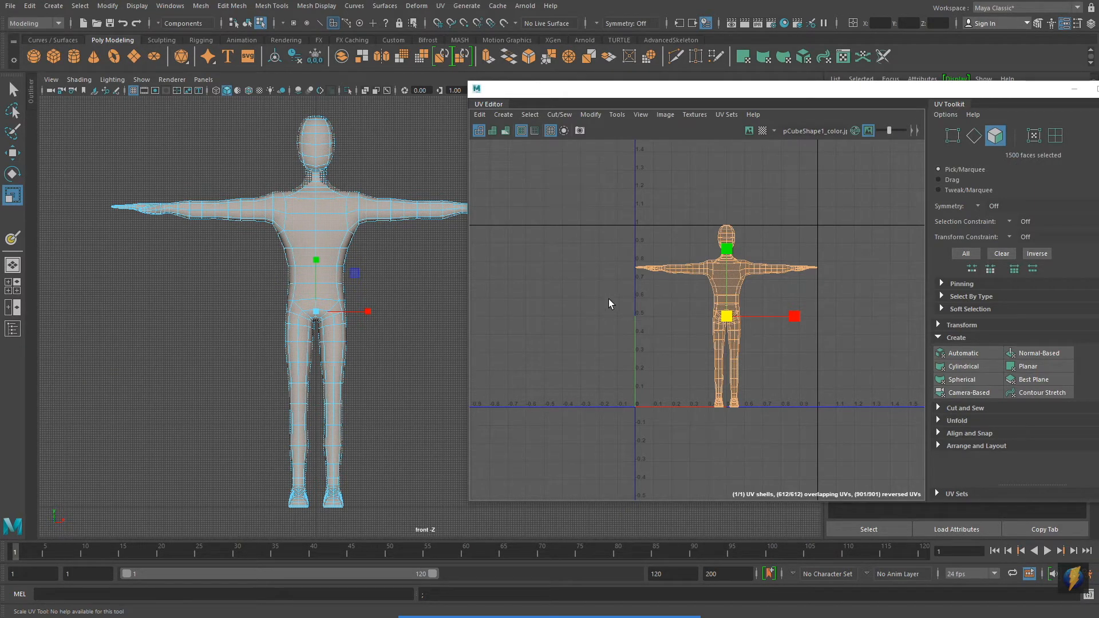
Step: Show the painted texture image behind the UVs in the UV Editor and turn on textured display in the front view
click(748, 132)
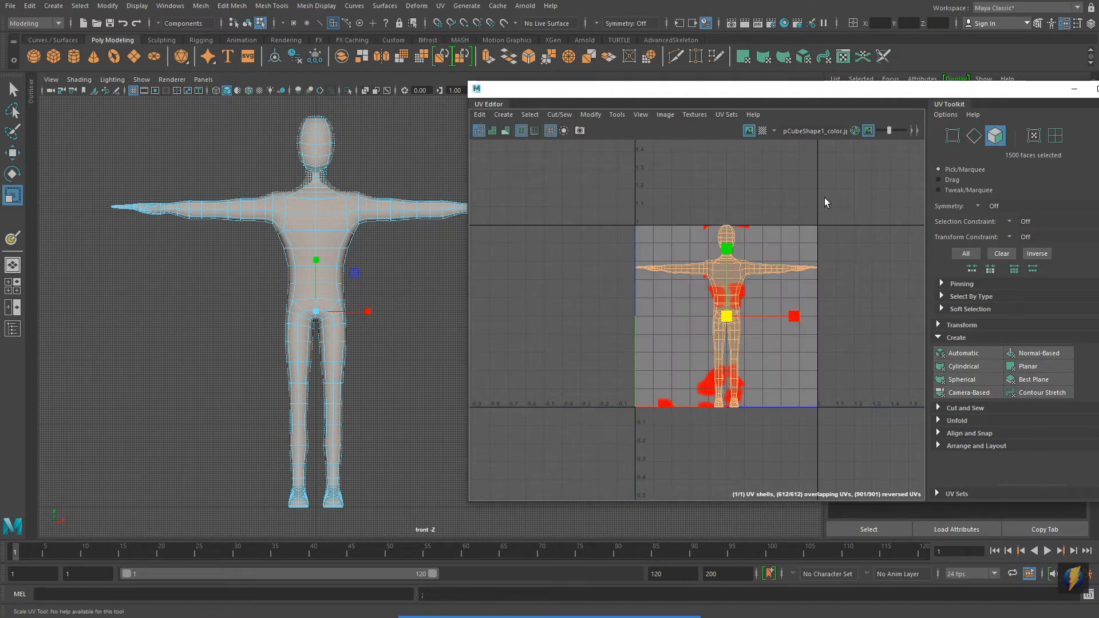
middle_click(425, 280)
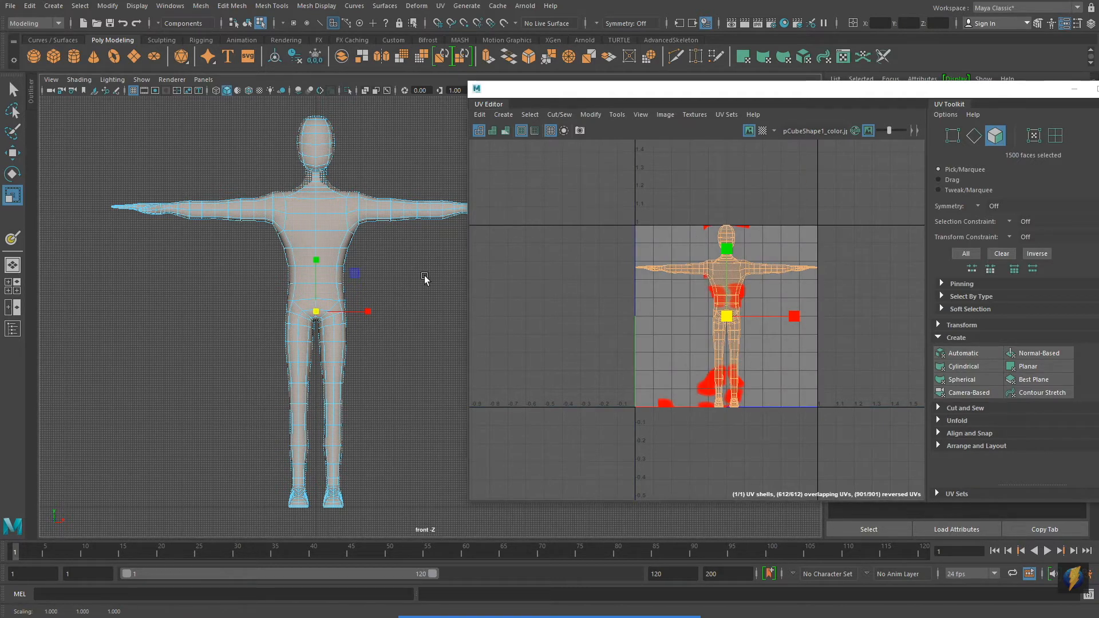
key(6)
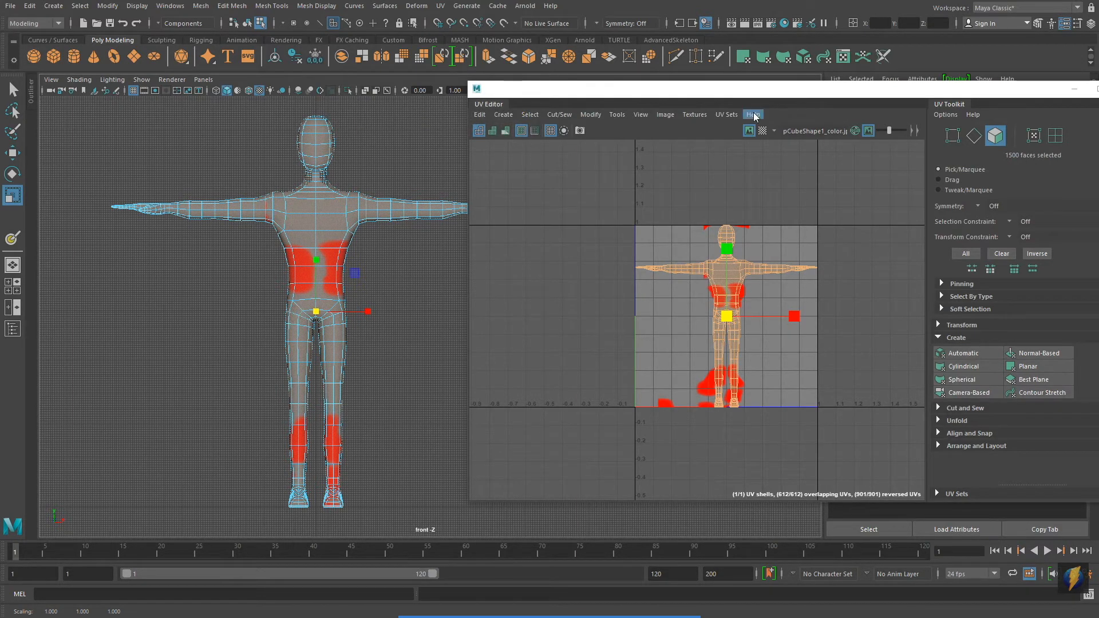
Step: Close the UV Editor and return the character mesh to object mode
drag(801, 91, 577, 143)
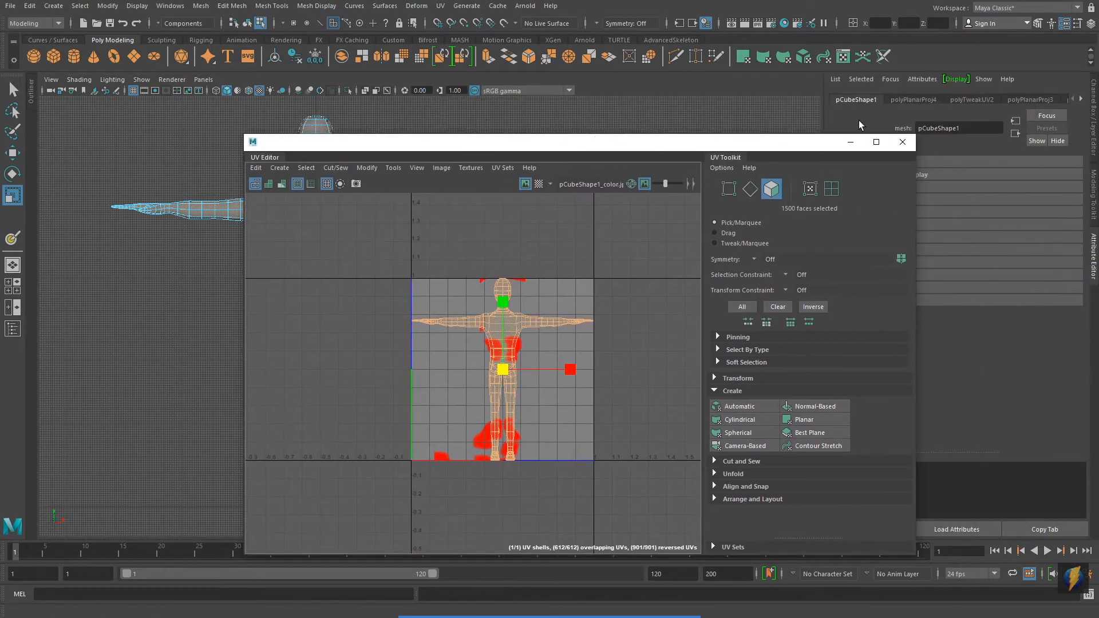
click(905, 143)
key(f)
right_drag(546, 217, 564, 192)
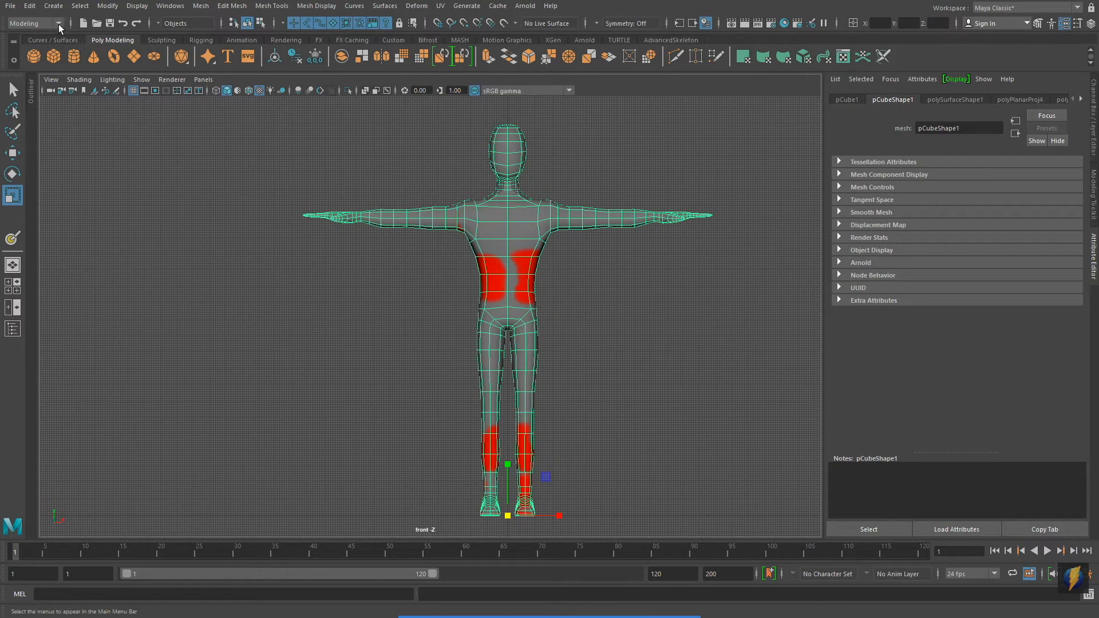
Step: Start the 3D Paint Tool with its settings open from the Rendering menu set, and set the brush color to cyan
click(57, 24)
click(39, 83)
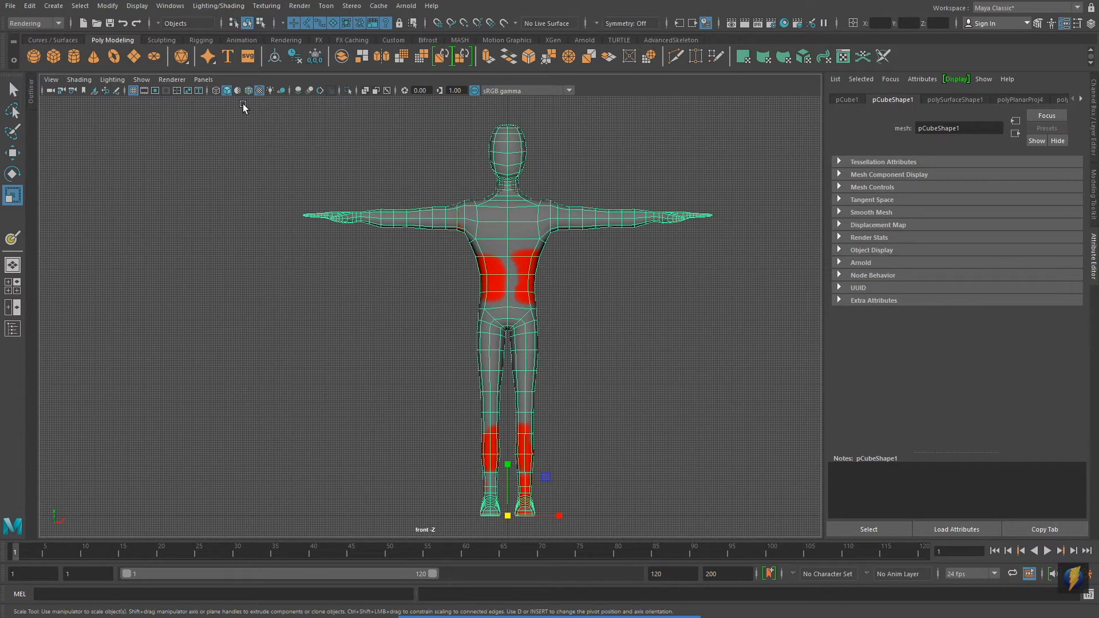
click(266, 5)
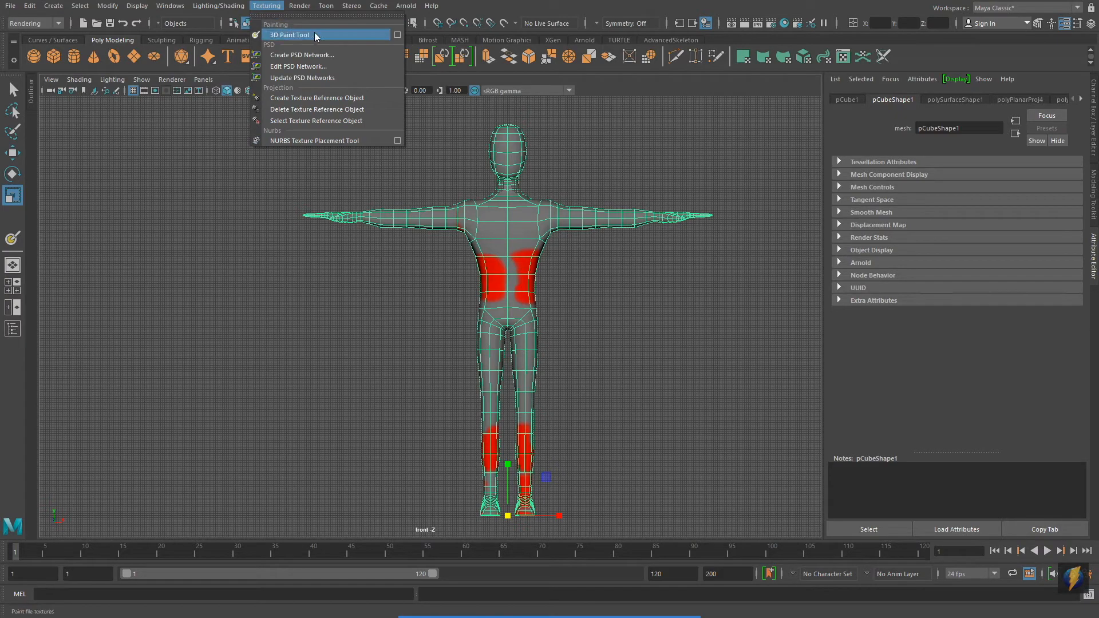
click(397, 35)
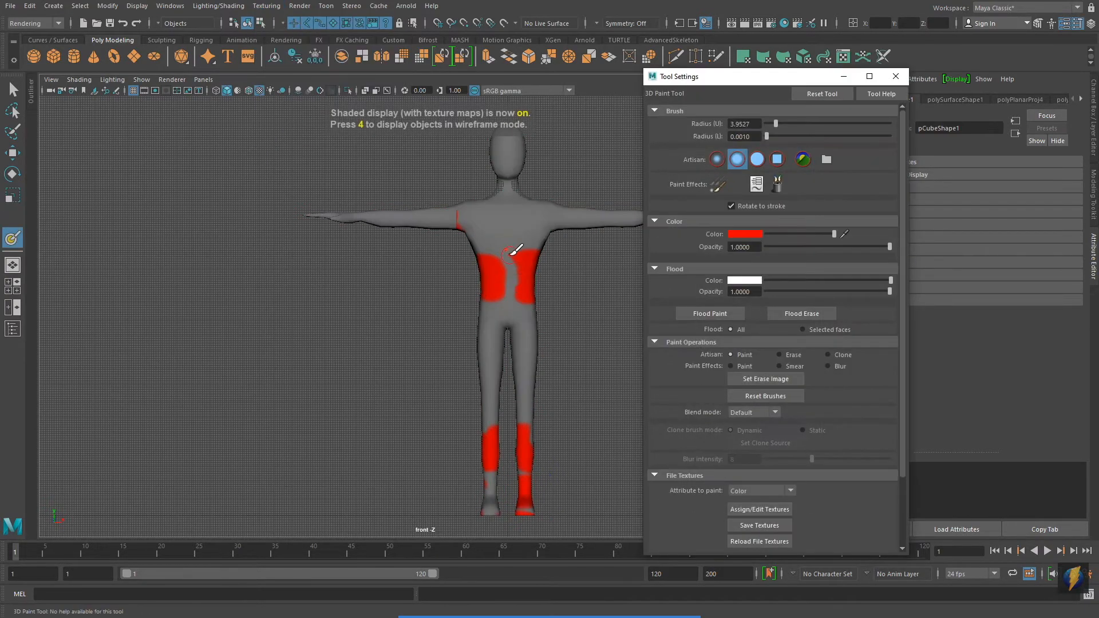
alt+middle_drag(515, 250, 430, 287)
alt+right_drag(363, 343, 729, 342)
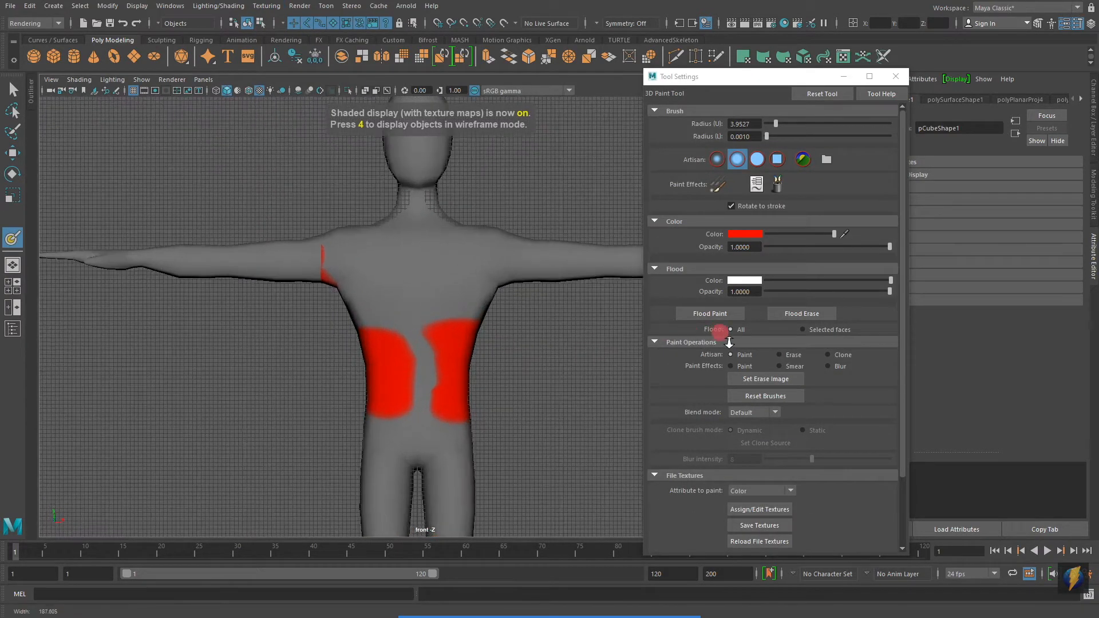
click(745, 233)
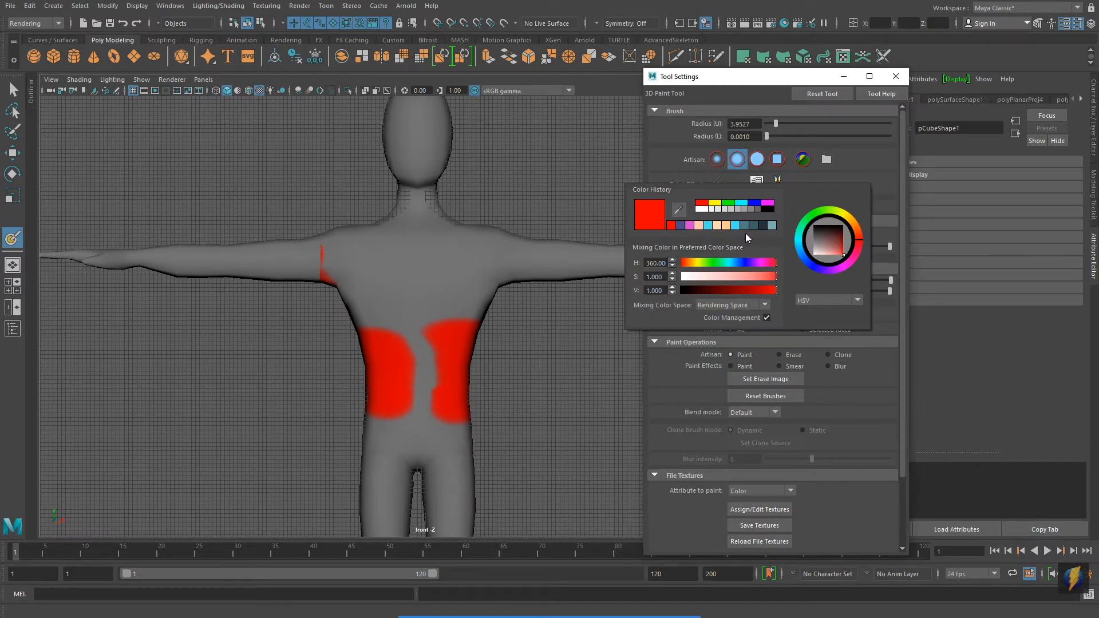
click(741, 203)
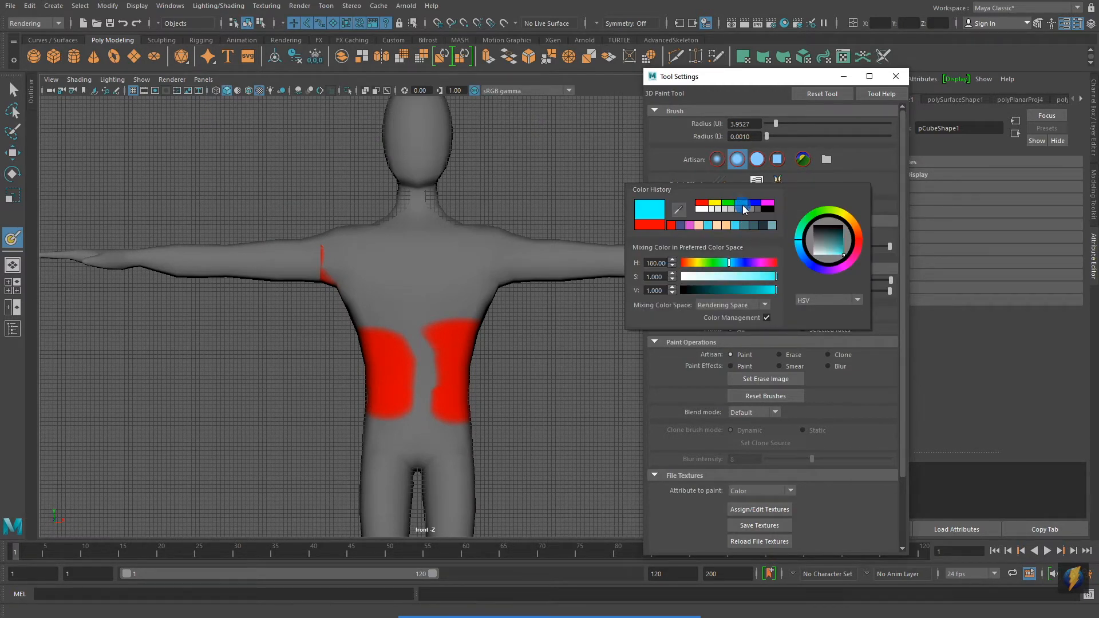
Step: Paint the letters "UV" in cyan across the character's chest in the front view, using a brush radius of 1.6871
alt+middle_drag(412, 297, 448, 314)
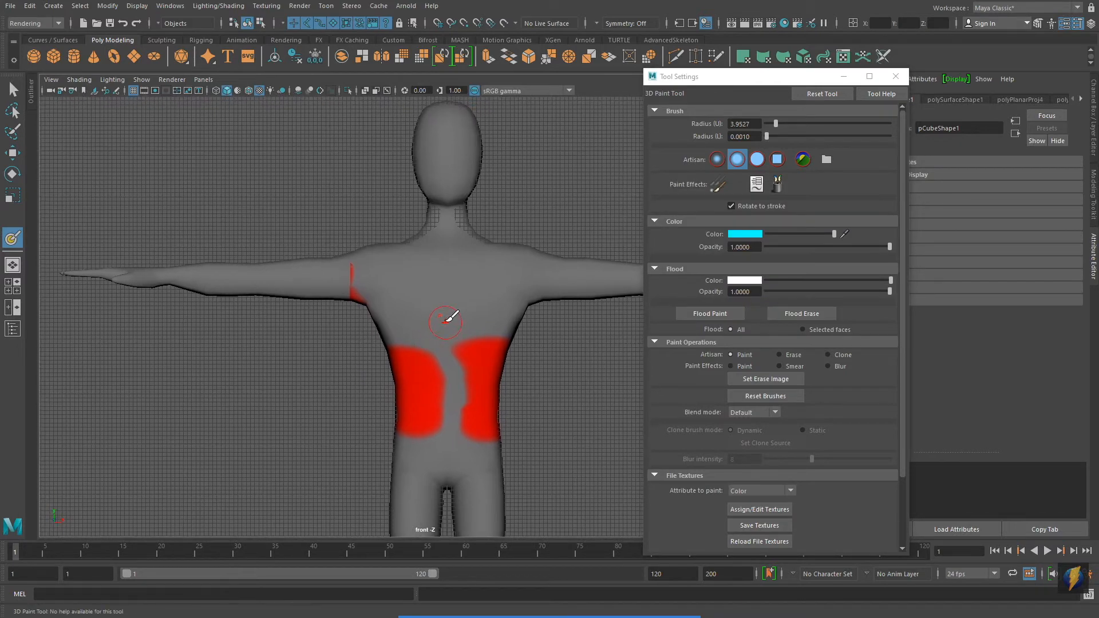
mouse_move(458, 300)
mouse_down()
mouse_move(435, 320)
mouse_move(391, 286)
mouse_move(240, 357)
mouse_move(9, 402)
mouse_up()
mouse_move(467, 294)
mouse_down()
mouse_move(376, 307)
mouse_move(98, 304)
mouse_up()
mouse_move(406, 288)
mouse_down()
mouse_move(407, 341)
mouse_move(429, 359)
mouse_move(440, 280)
mouse_move(485, 358)
mouse_move(504, 286)
mouse_up()
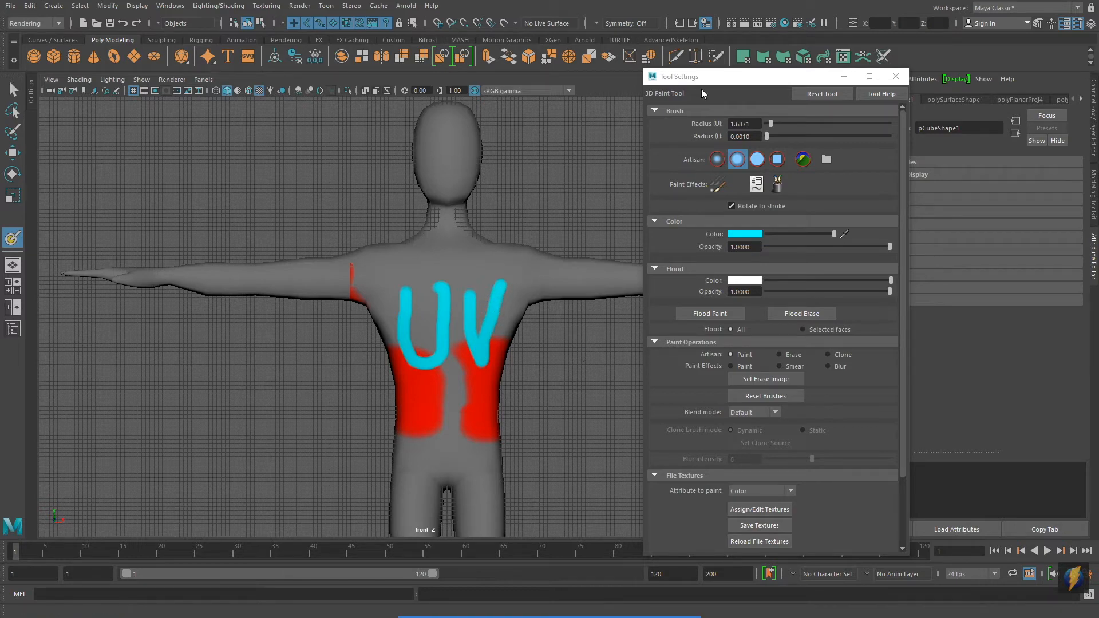
Step: Check the painted lettering on the character's front and back in the perspective view, and paint a cyan mark on the side of the torso
drag(705, 81, 811, 147)
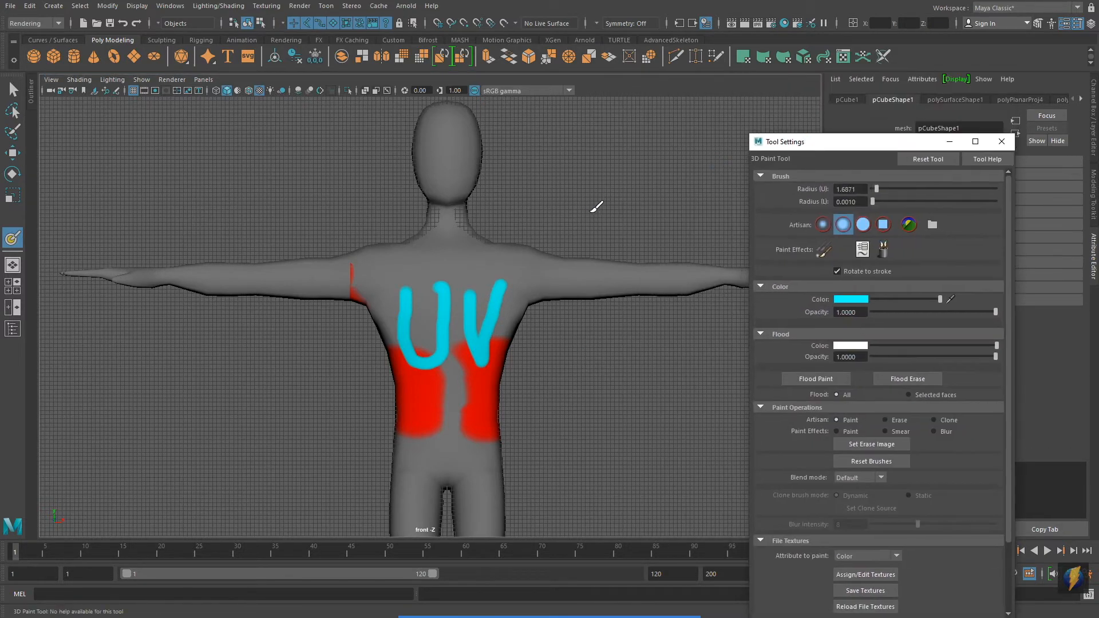
key(space)
key(space)
alt+drag(490, 247, 475, 215)
alt+middle_drag(475, 216, 589, 289)
scroll(490, 311, up, 5)
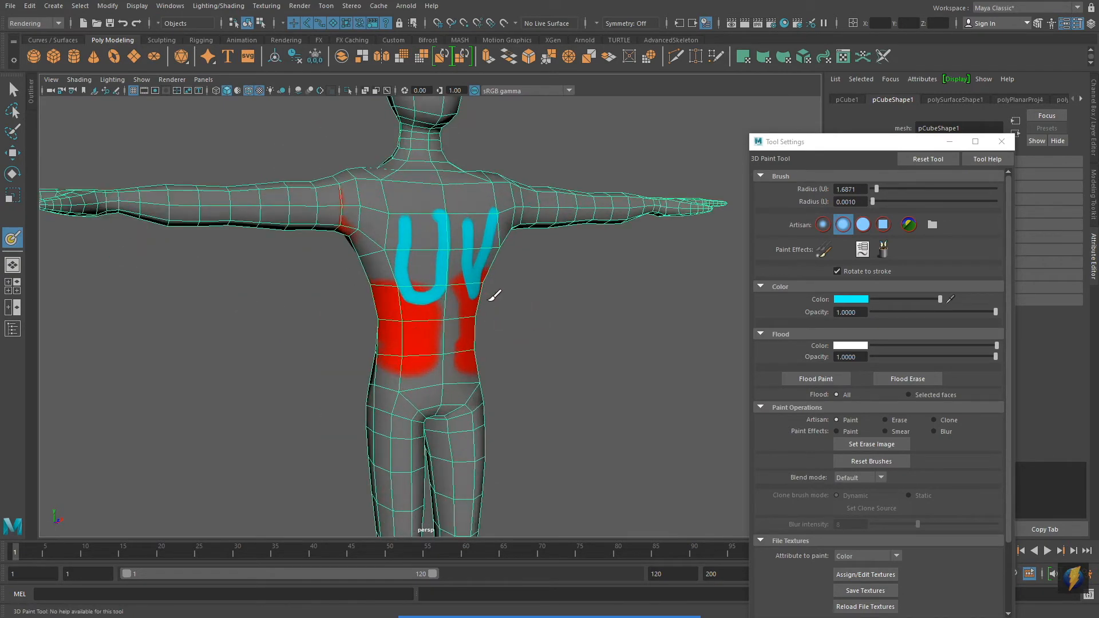
mouse_move(319, 286)
alt+mouse_down()
mouse_move(302, 287)
mouse_move(379, 298)
mouse_move(595, 291)
alt+mouse_up()
alt+middle_drag(593, 291, 532, 389)
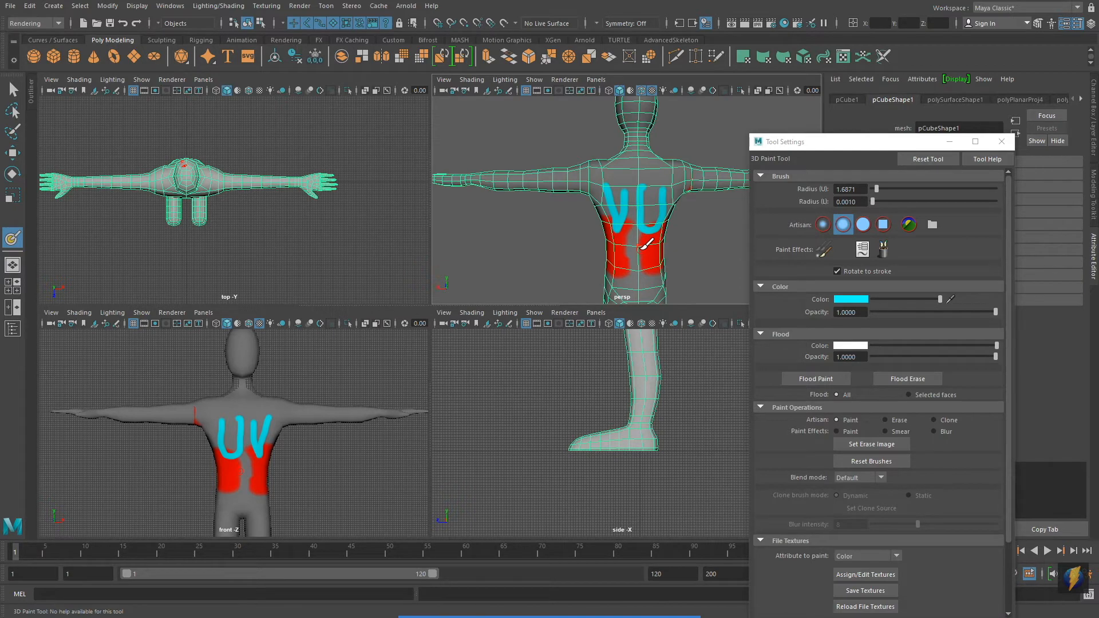
mouse_move(644, 223)
alt+mouse_down()
mouse_move(592, 186)
mouse_move(636, 190)
mouse_move(596, 179)
mouse_move(677, 194)
mouse_move(612, 210)
mouse_move(606, 174)
mouse_move(593, 214)
mouse_move(606, 210)
alt+mouse_up()
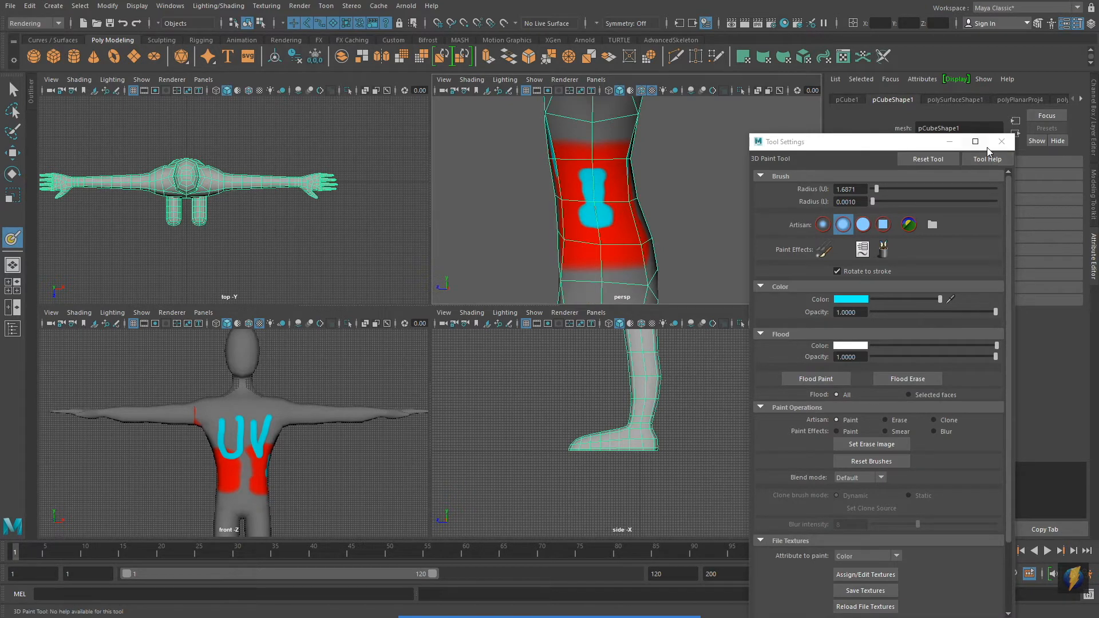
Step: Close the paint tool settings, leave the 3D Paint Tool for the Select tool, and return to the Modeling menu set
click(1000, 142)
key(q)
mouse_move(589, 182)
alt+right_down()
mouse_move(441, 172)
mouse_move(696, 177)
mouse_move(665, 189)
mouse_move(577, 178)
alt+right_up()
click(58, 23)
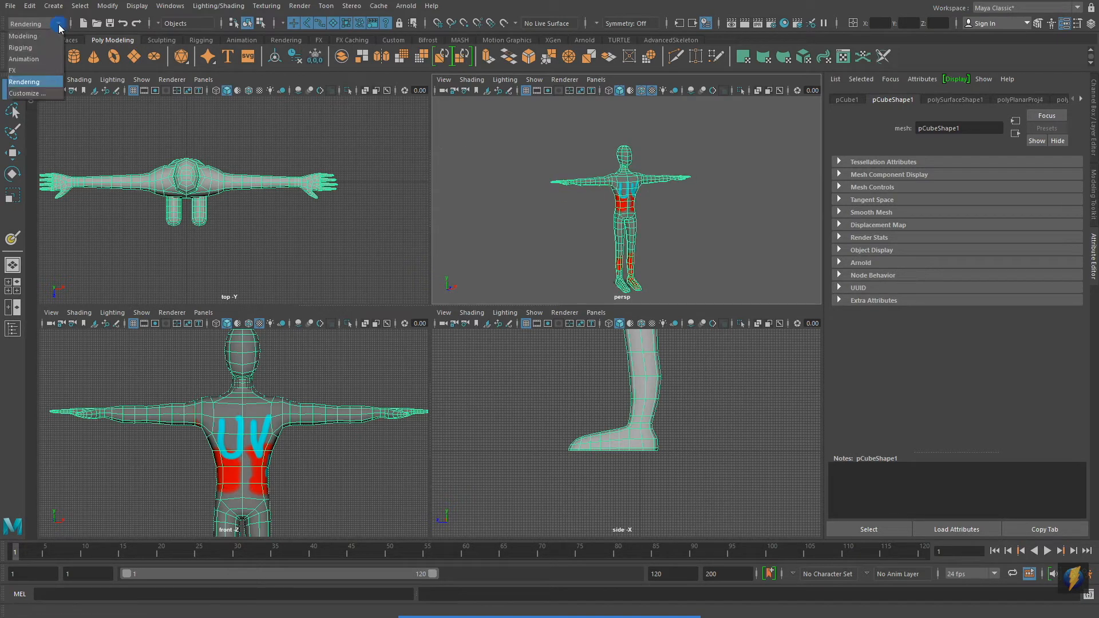
click(36, 36)
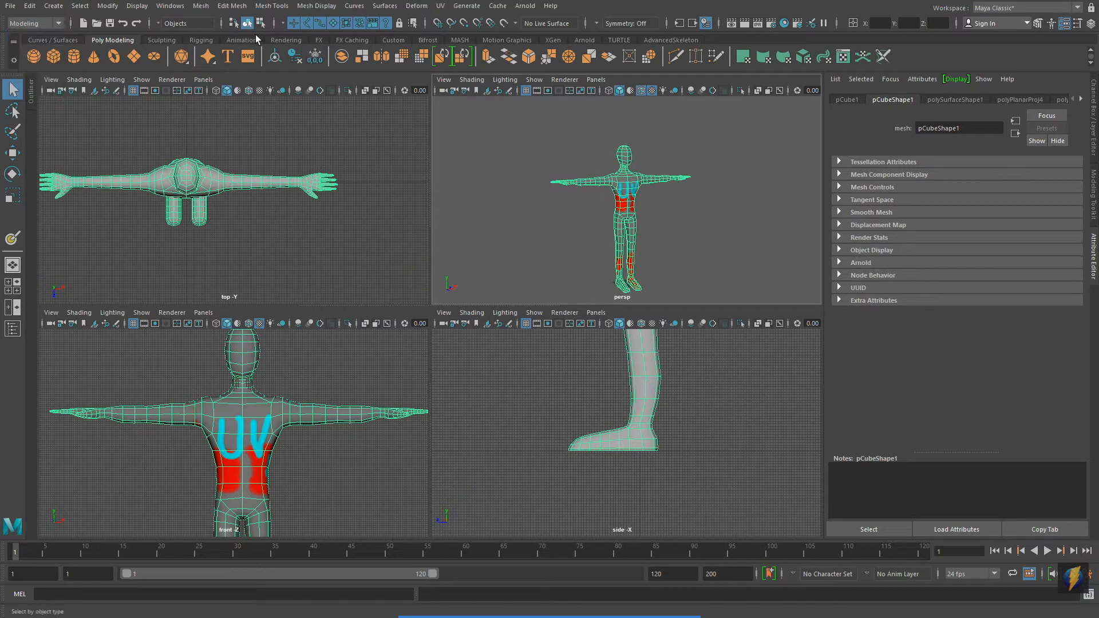
Step: Open the UV Editor and place it beside the front view so the whole character can be compared with its UV layout
click(439, 7)
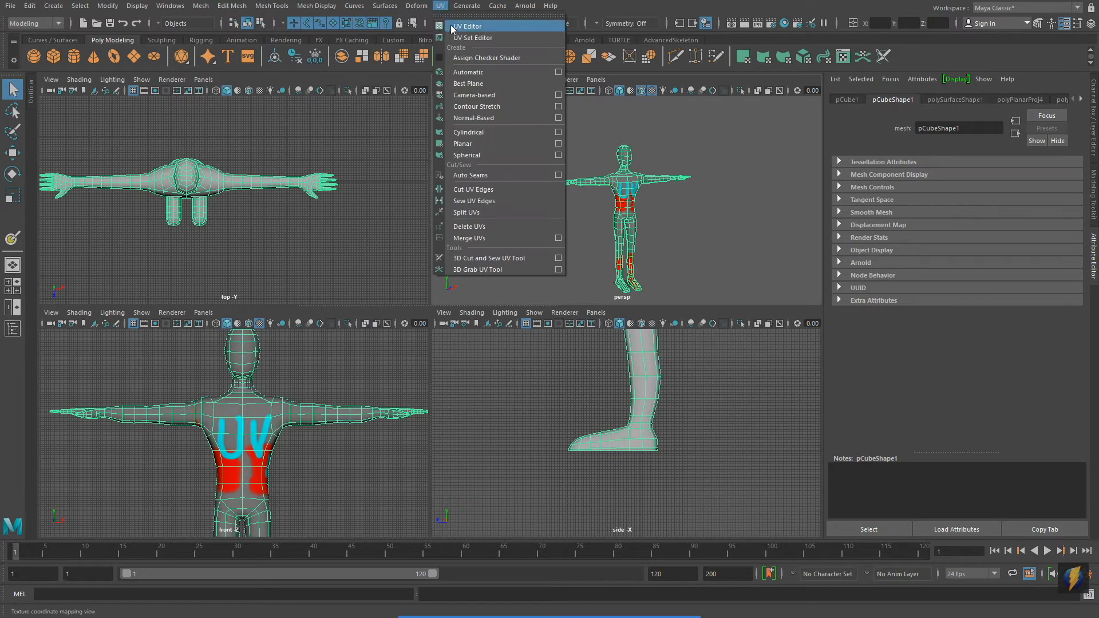
click(475, 27)
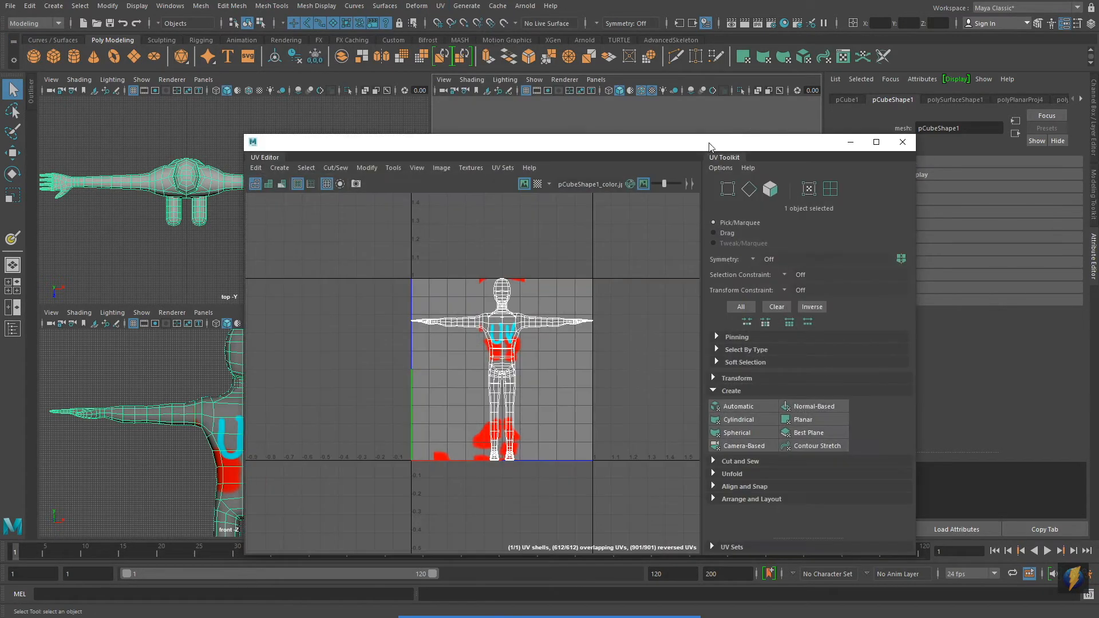
drag(663, 149, 817, 229)
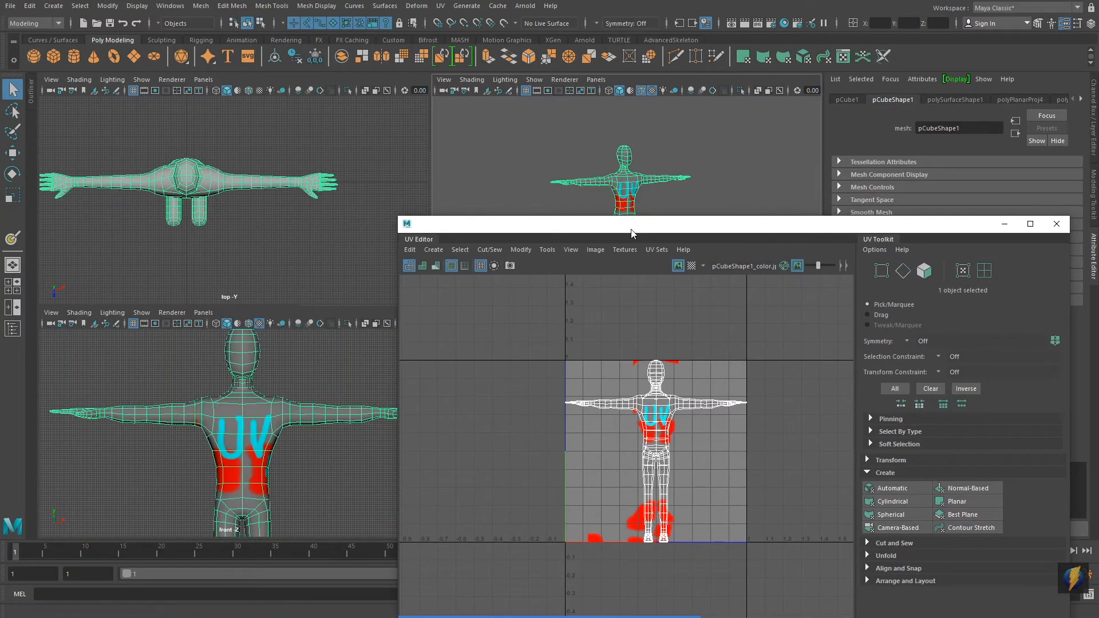
drag(631, 228, 635, 243)
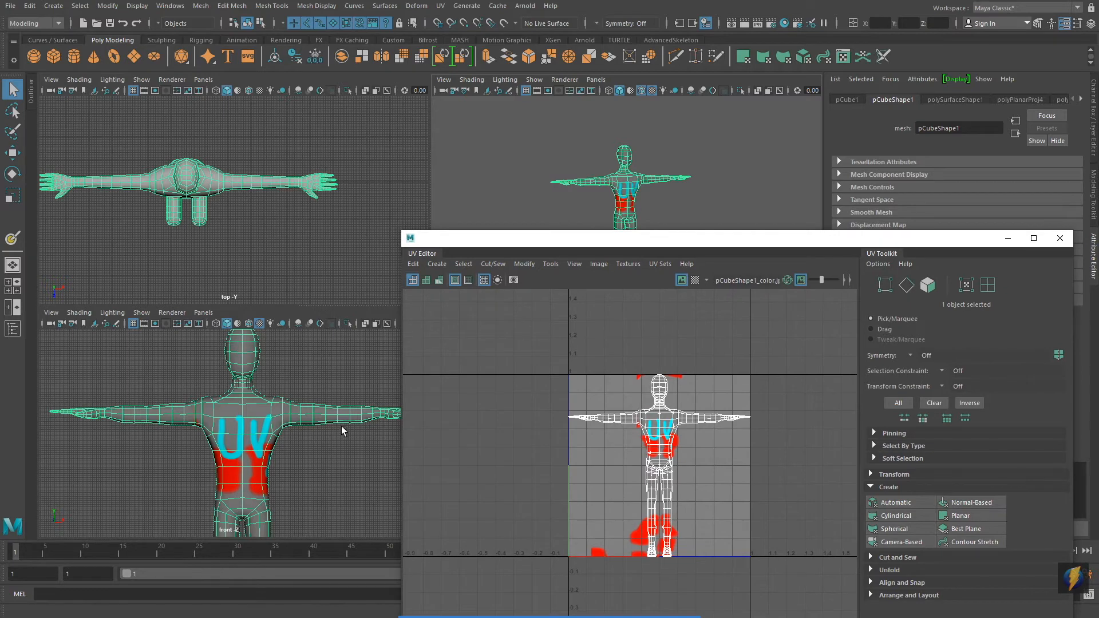
alt+right_drag(341, 426, 93, 415)
alt+middle_drag(177, 432, 169, 387)
alt+right_drag(277, 385, 188, 379)
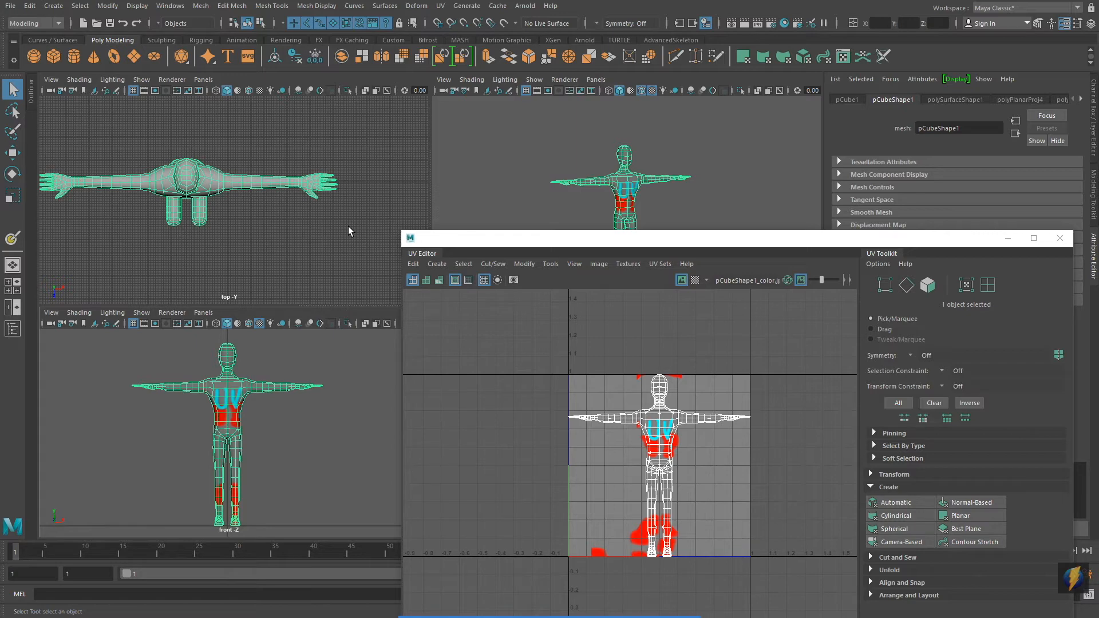
Step: Minimize the UV Editor, maximize the front view, and switch the character mesh to component selection
click(1007, 240)
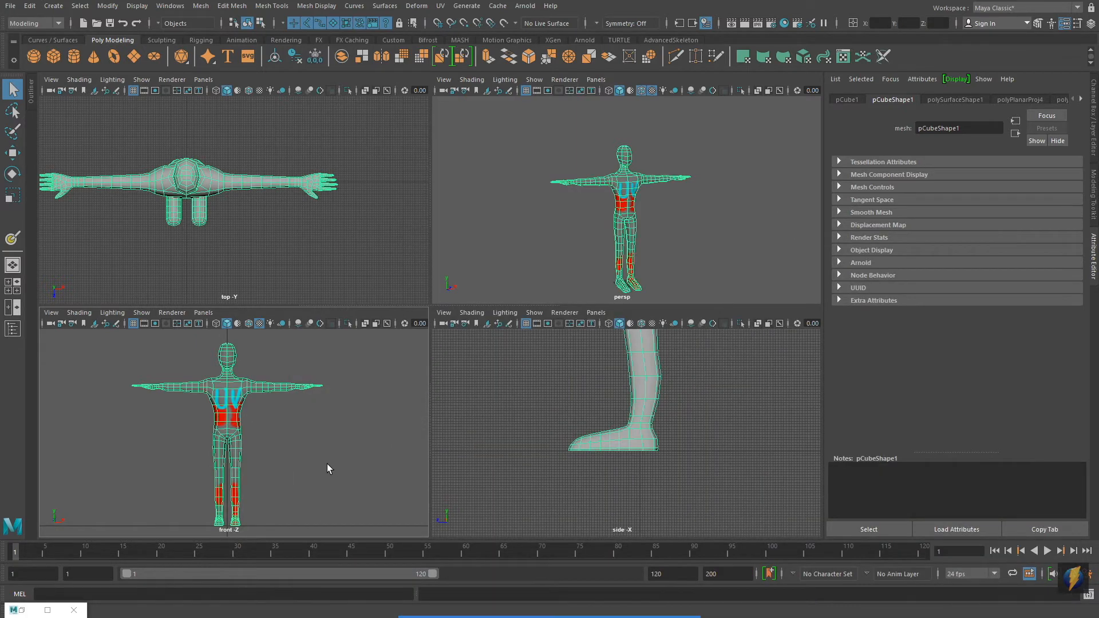
key(space)
alt+right_drag(342, 440, 569, 431)
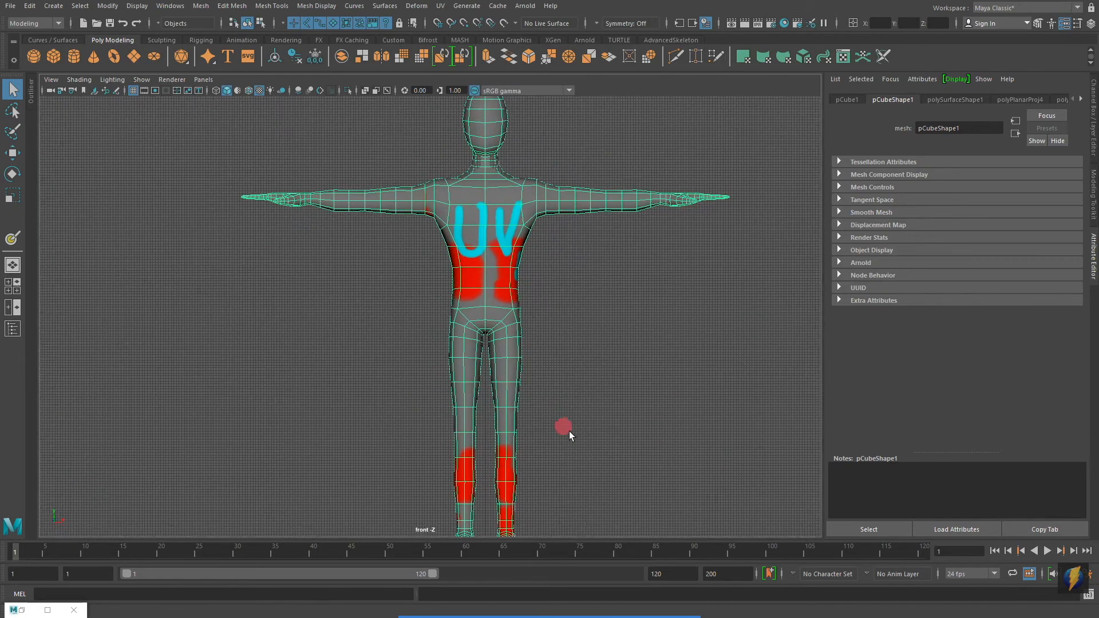
alt+middle_drag(569, 431, 550, 303)
alt+right_drag(321, 400, 705, 354)
alt+middle_drag(586, 390, 552, 277)
right_click(499, 259)
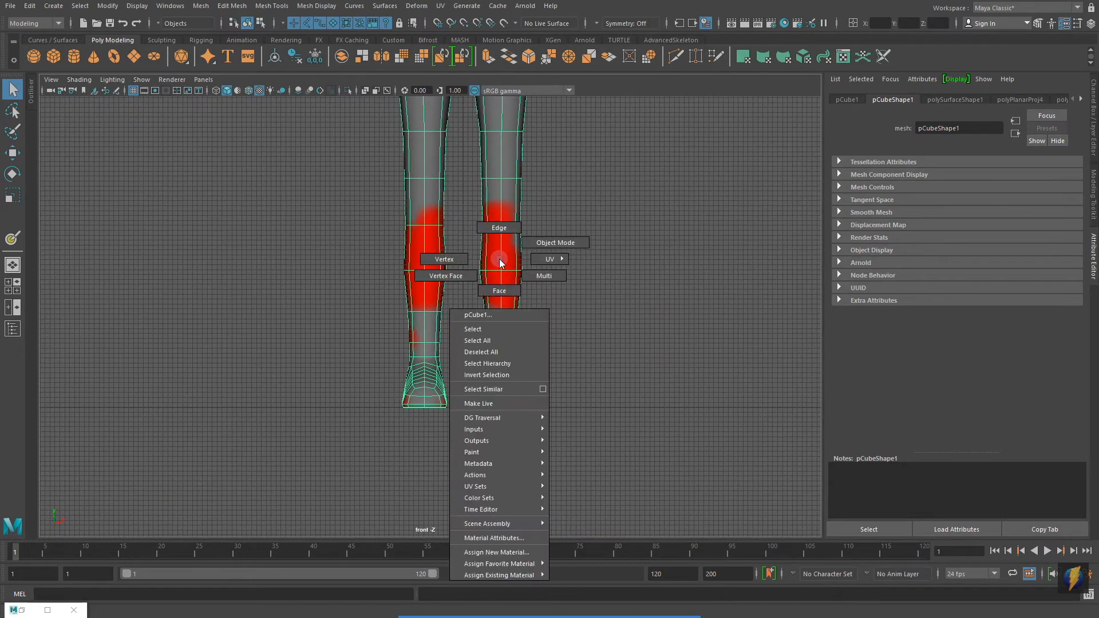
click(475, 390)
Step: Try marquee selections around the character's feet and each hand in the front view
mouse_move(351, 448)
mouse_down()
mouse_move(638, 372)
mouse_move(640, 359)
mouse_up()
alt+middle_drag(522, 157, 618, 535)
alt+middle_drag(451, 280, 603, 470)
drag(304, 280, 380, 324)
drag(216, 221, 381, 330)
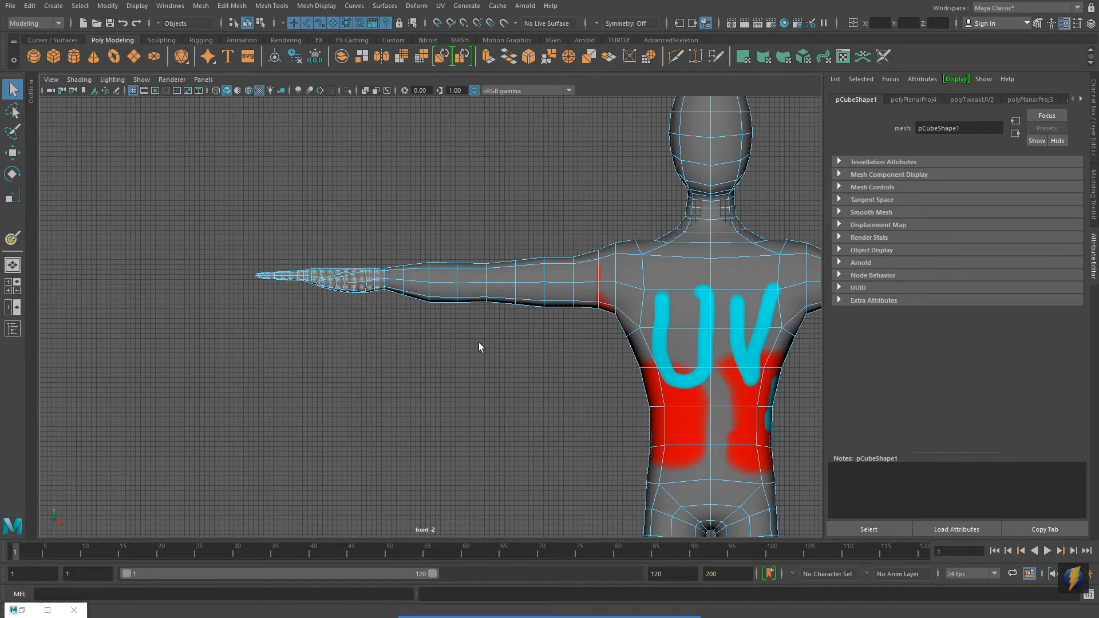
alt+middle_drag(629, 349, 147, 355)
drag(728, 217, 544, 354)
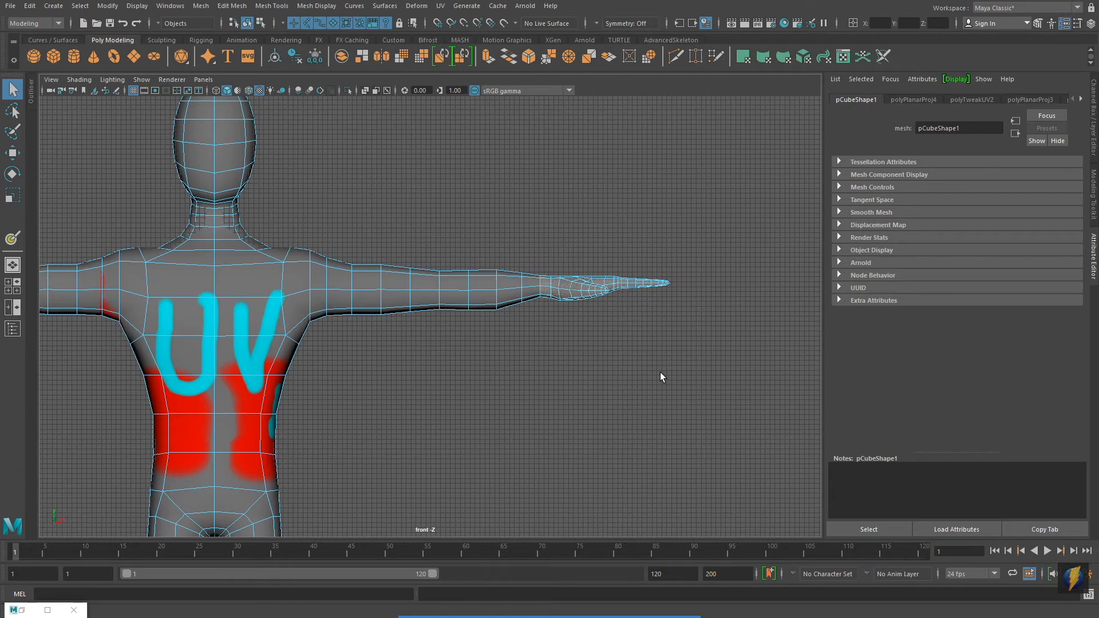
Step: Restore the UV Editor beside the front view and frame the painted texture for comparison with the whole character
alt+right_drag(661, 372, 326, 366)
alt+middle_drag(322, 365, 523, 252)
alt+right_drag(522, 255, 335, 273)
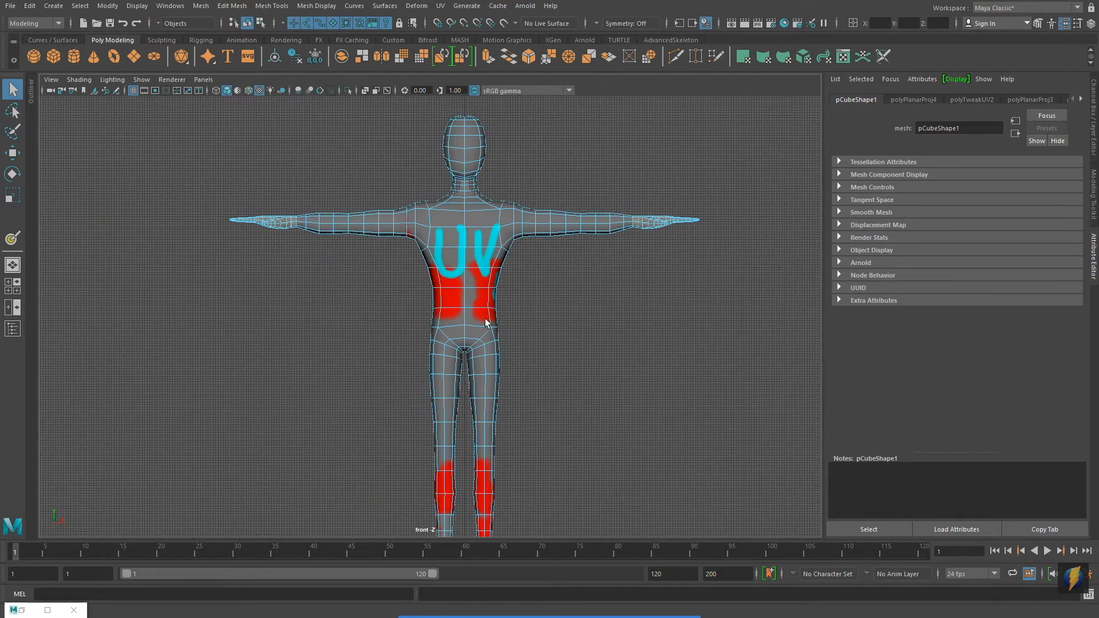
alt+middle_drag(485, 322, 498, 269)
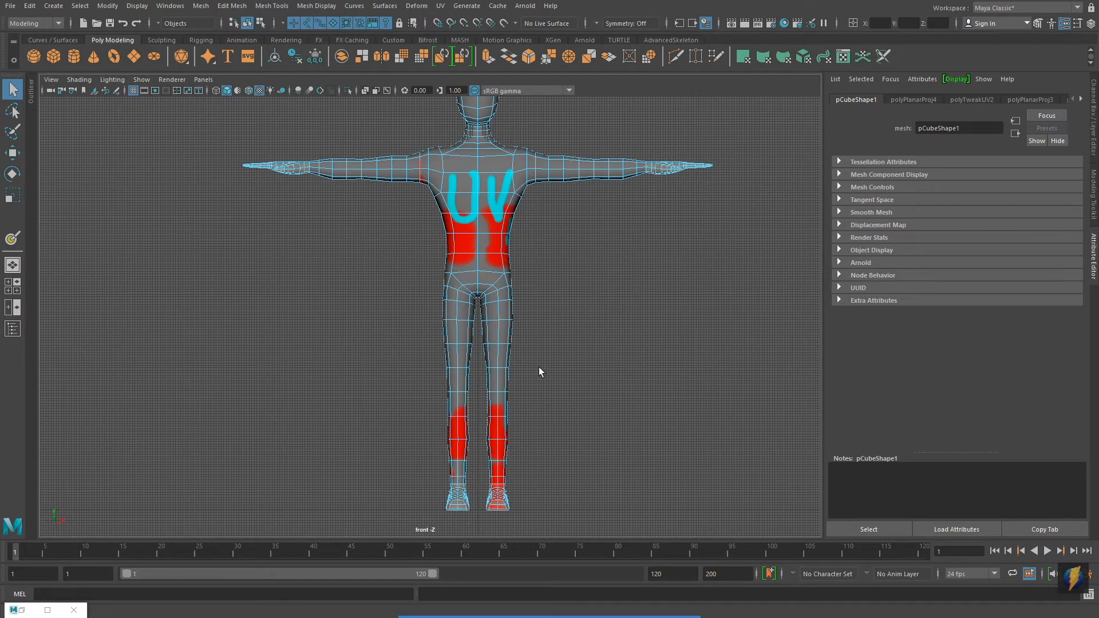
click(46, 610)
click(1057, 7)
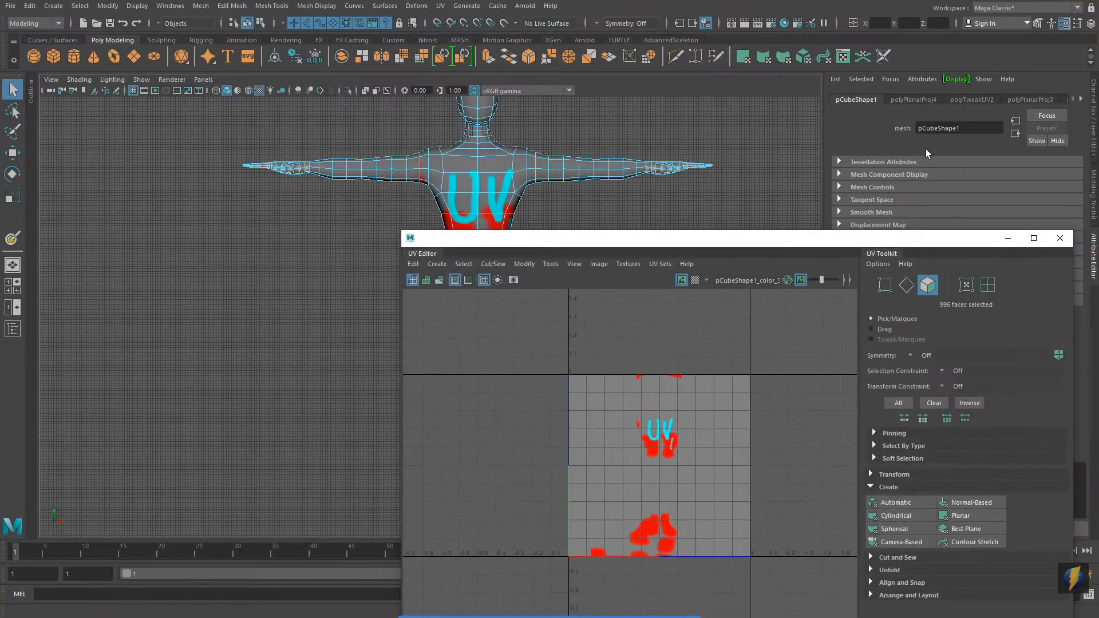
drag(690, 245, 694, 189)
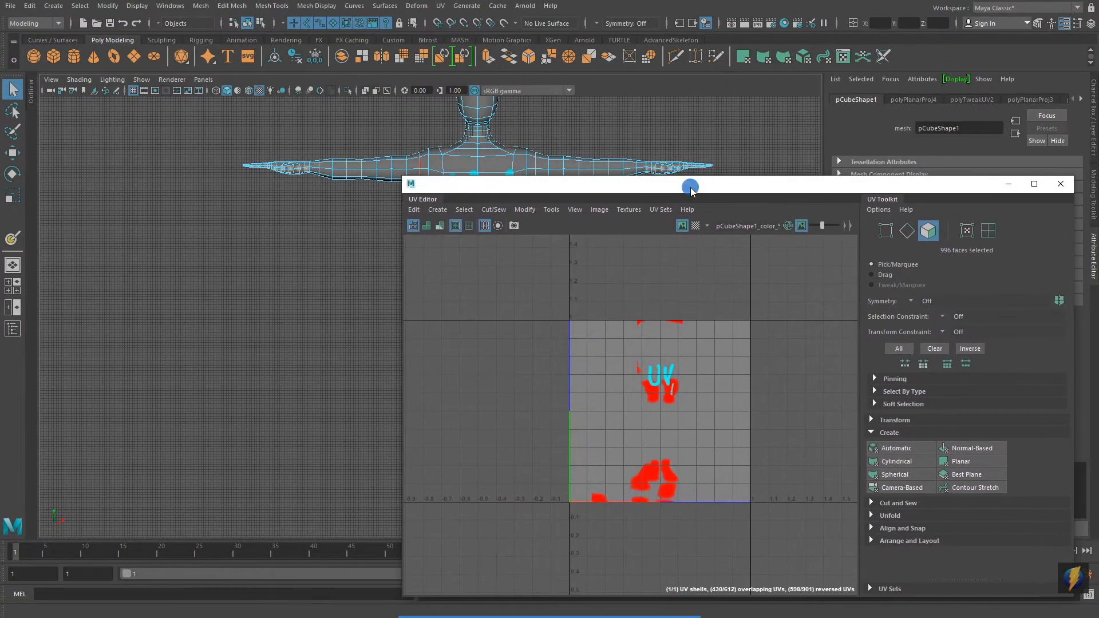
scroll(733, 408, up, 3)
alt+middle_drag(729, 403, 682, 404)
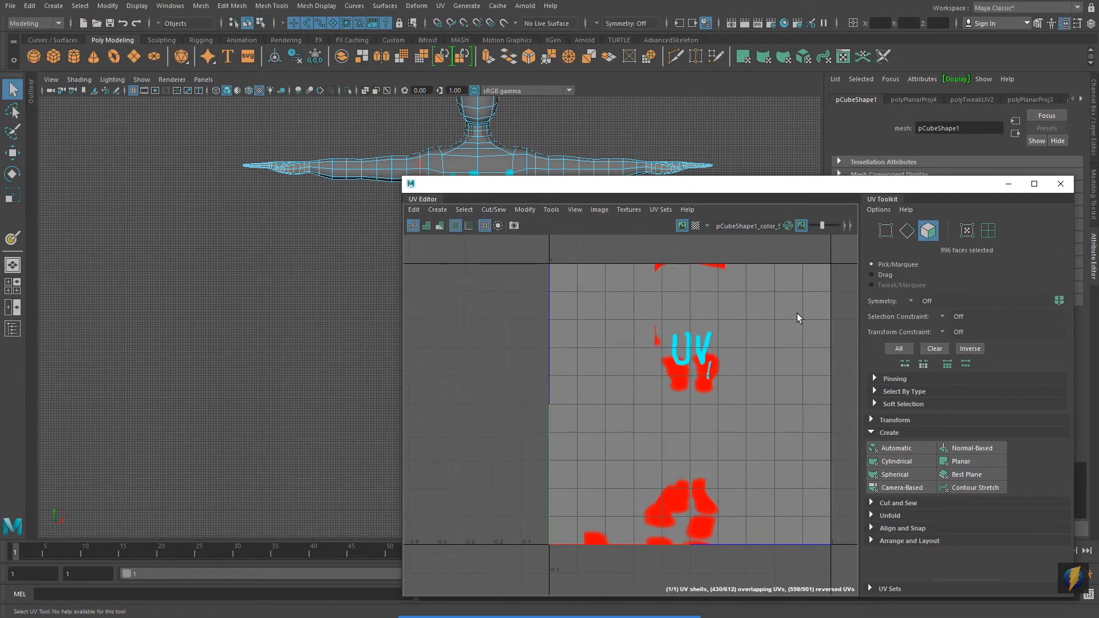
Step: Create Camera-Based UVs for the selected hand and foot faces from the maximized top view
key(space)
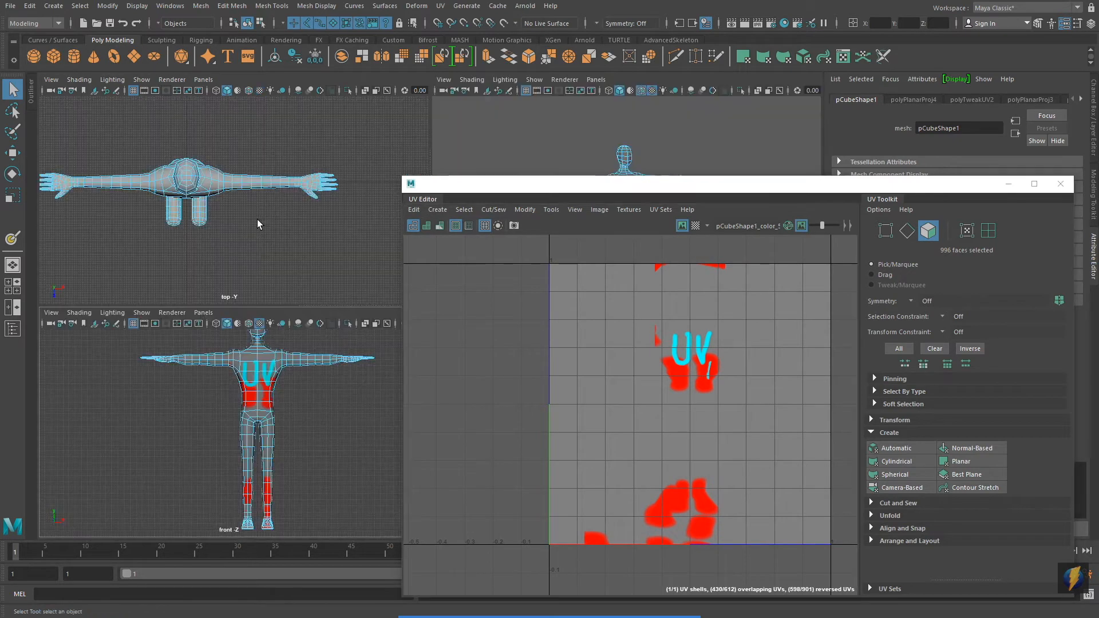
key(space)
alt+middle_drag(259, 222, 277, 211)
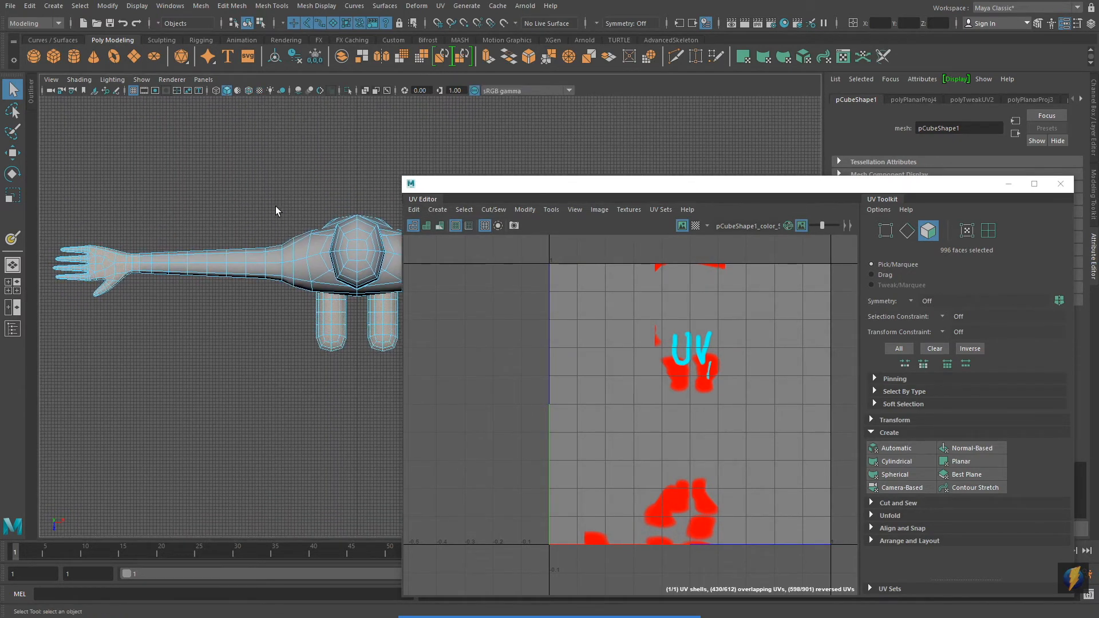
alt+middle_drag(134, 227, 240, 245)
alt+right_drag(242, 246, 309, 304)
alt+middle_drag(241, 333, 245, 280)
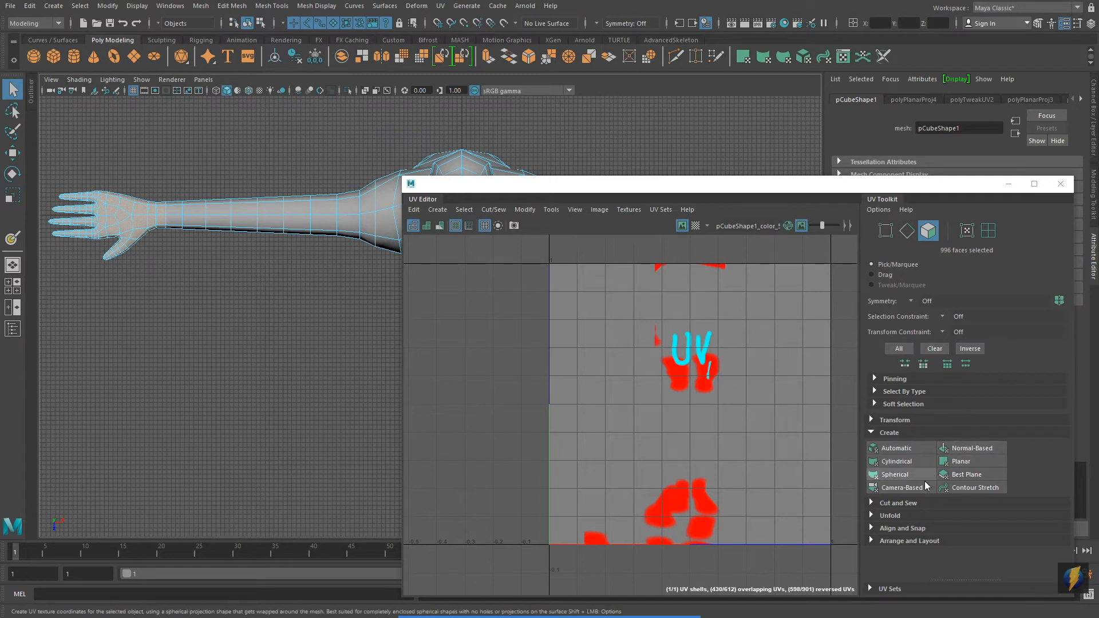
click(903, 487)
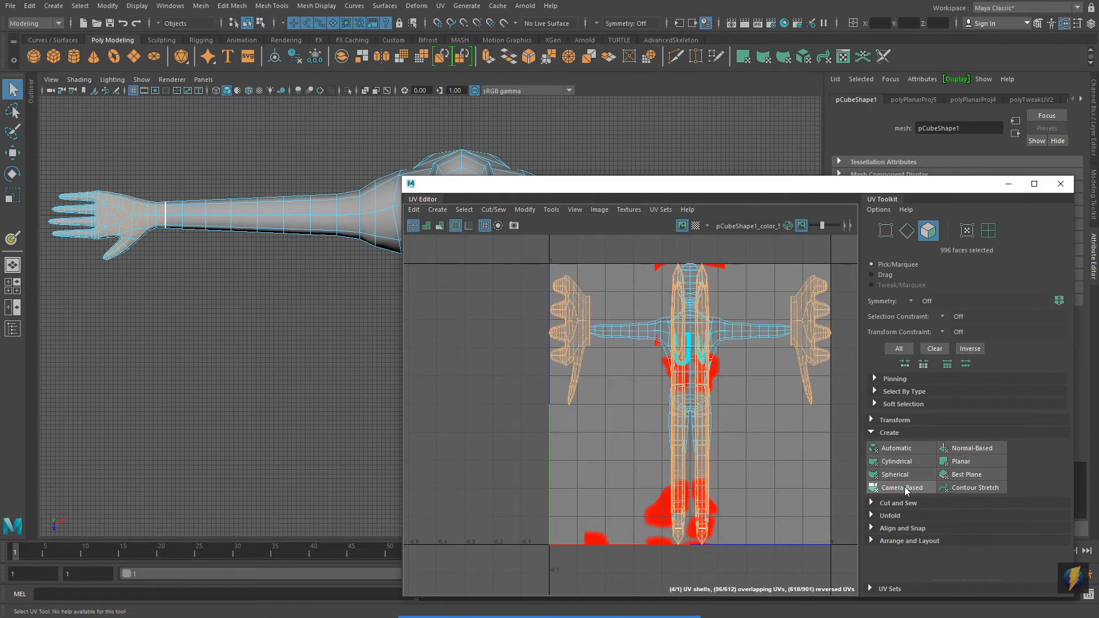
Step: Scale the hand and foot shells down vertically to natural proportions and move them left, outside the UV tile
scroll(703, 427, down, 2)
key(r)
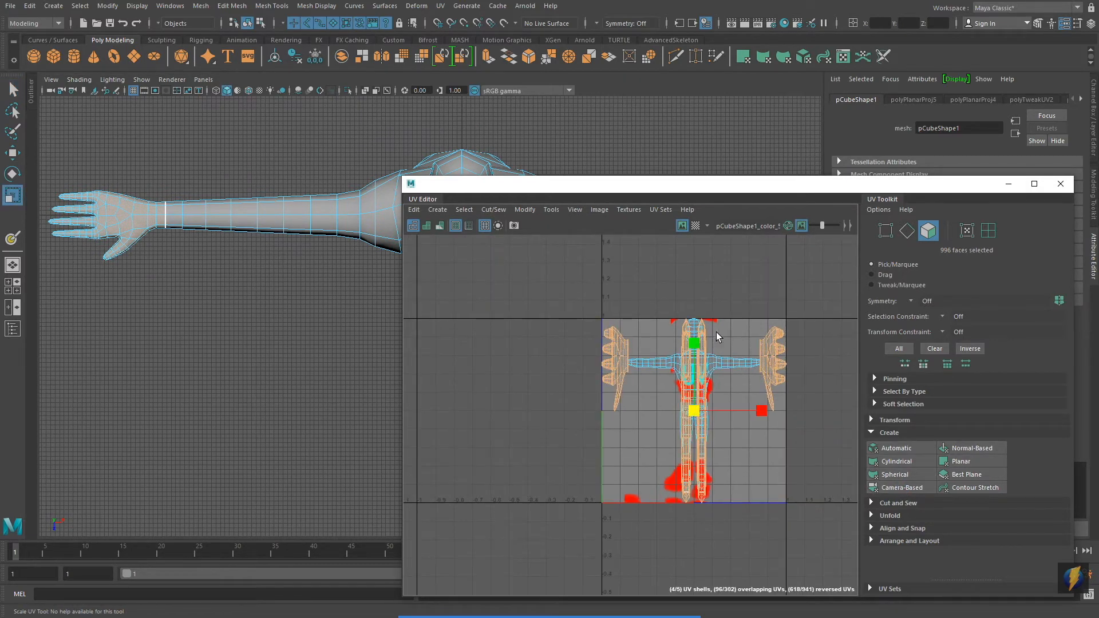
drag(696, 342, 710, 395)
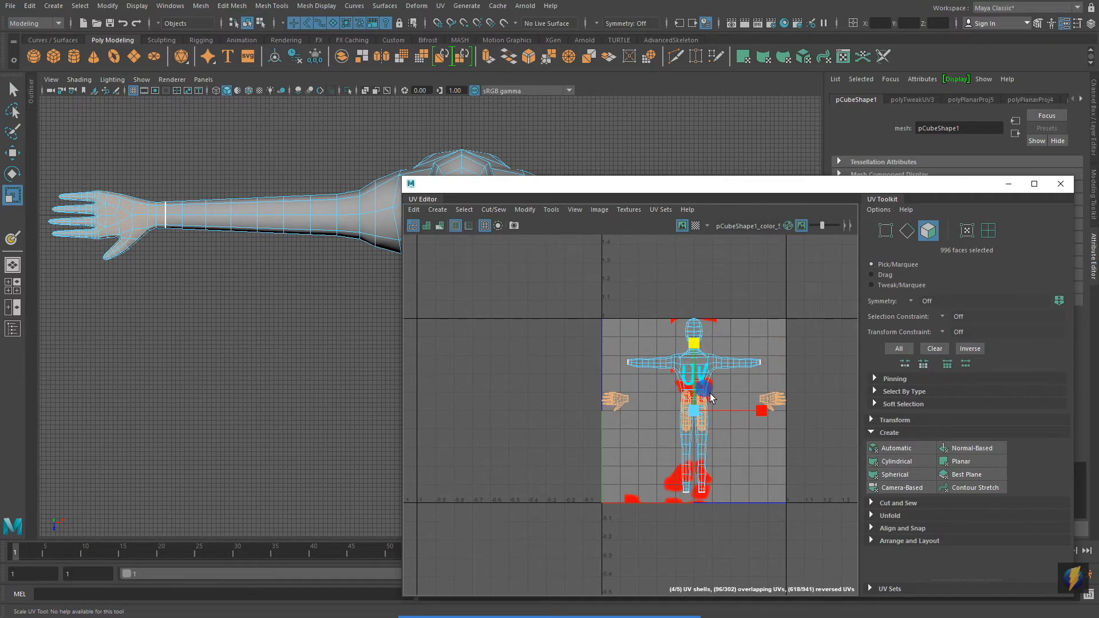
key(w)
drag(766, 410, 576, 414)
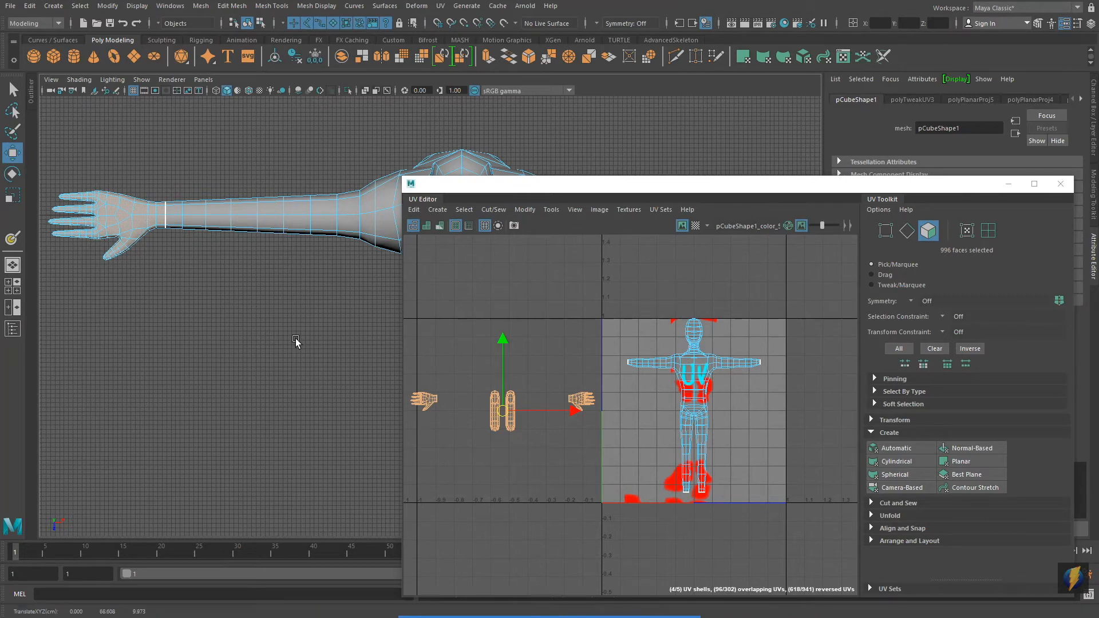
Step: Compare the painted back and side of the character in the perspective view with the body shell's texture in the UV Editor
key(space)
drag(495, 186, 597, 228)
key(space)
alt+drag(381, 260, 246, 290)
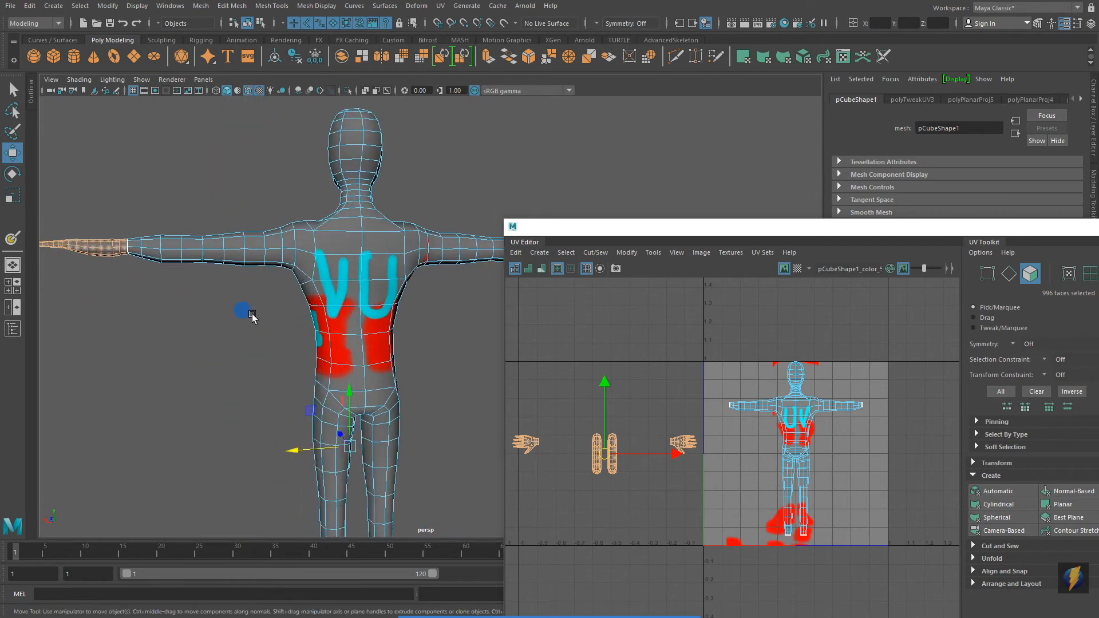
alt+right_drag(245, 290, 345, 323)
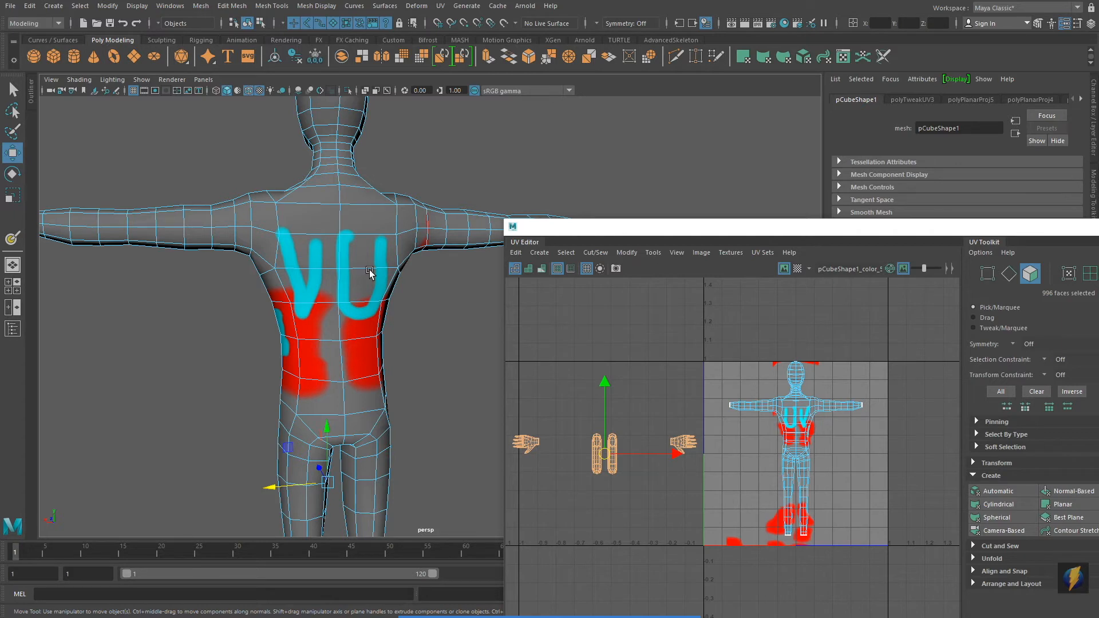
alt+right_drag(737, 465, 992, 489)
alt+middle_drag(885, 459, 755, 486)
alt+right_drag(728, 489, 873, 479)
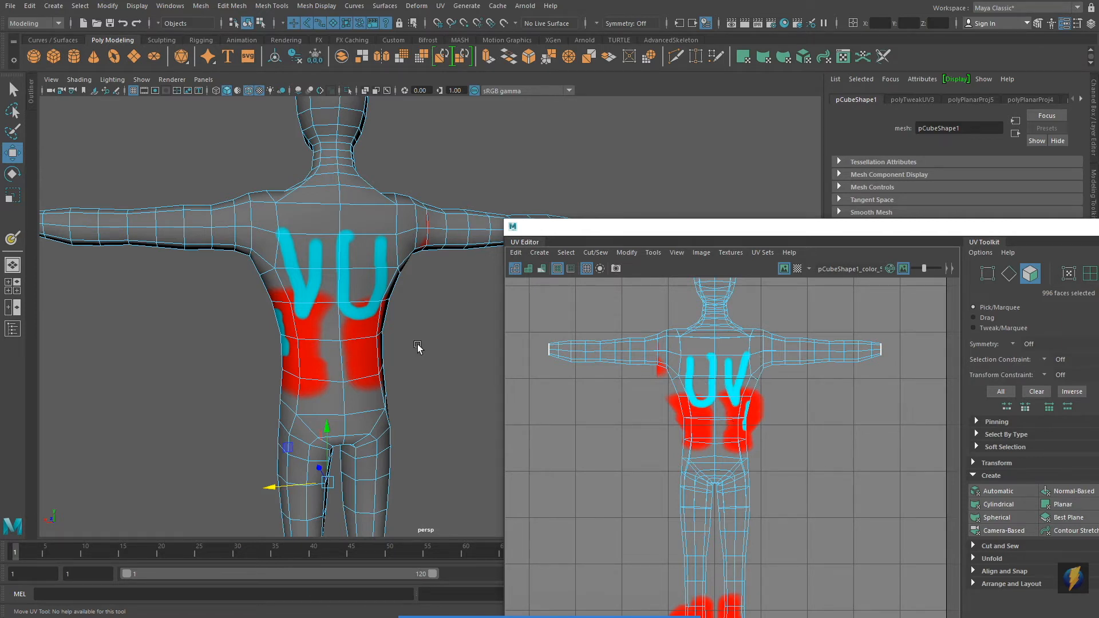
alt+drag(468, 330, 408, 234)
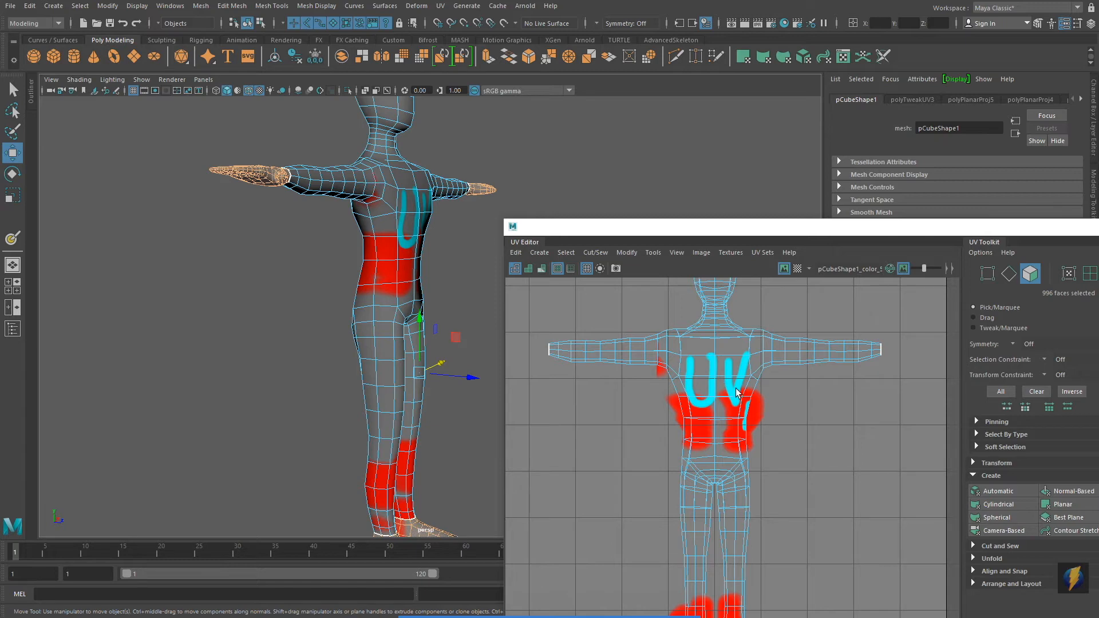
alt+middle_drag(419, 315, 396, 270)
alt+right_drag(331, 368, 339, 359)
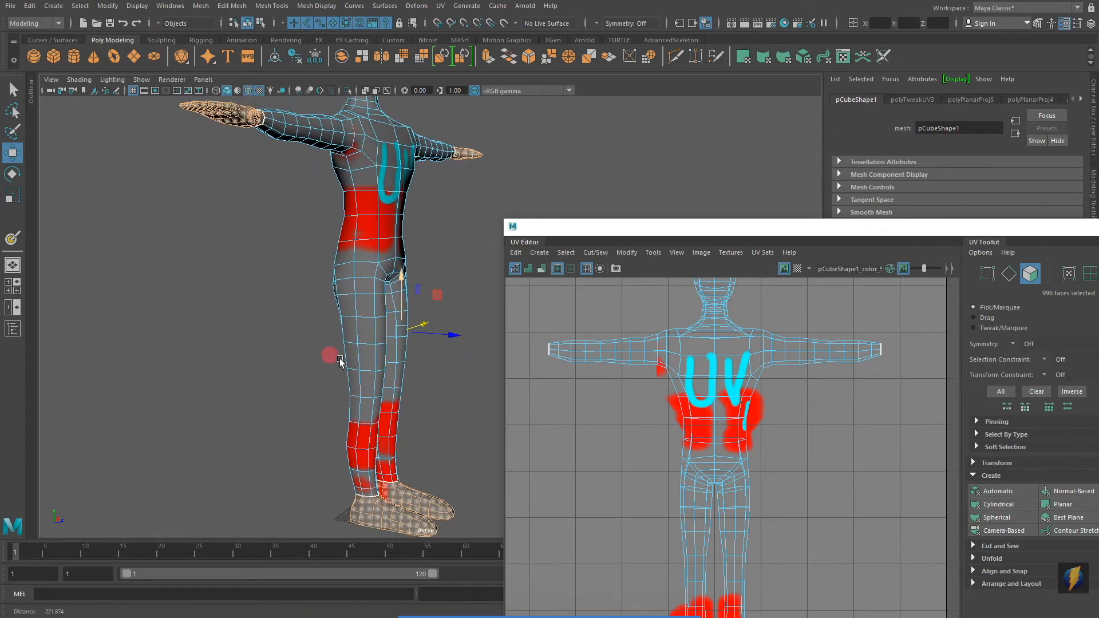
alt+drag(359, 338, 356, 314)
Step: Switch the mesh to edge selection and select the full vertical edge loop running along the side of the leg
right_drag(356, 291, 357, 265)
alt+middle_drag(373, 380, 375, 316)
alt+right_drag(308, 408, 458, 375)
alt+middle_drag(447, 404, 448, 315)
alt+right_drag(247, 410, 506, 376)
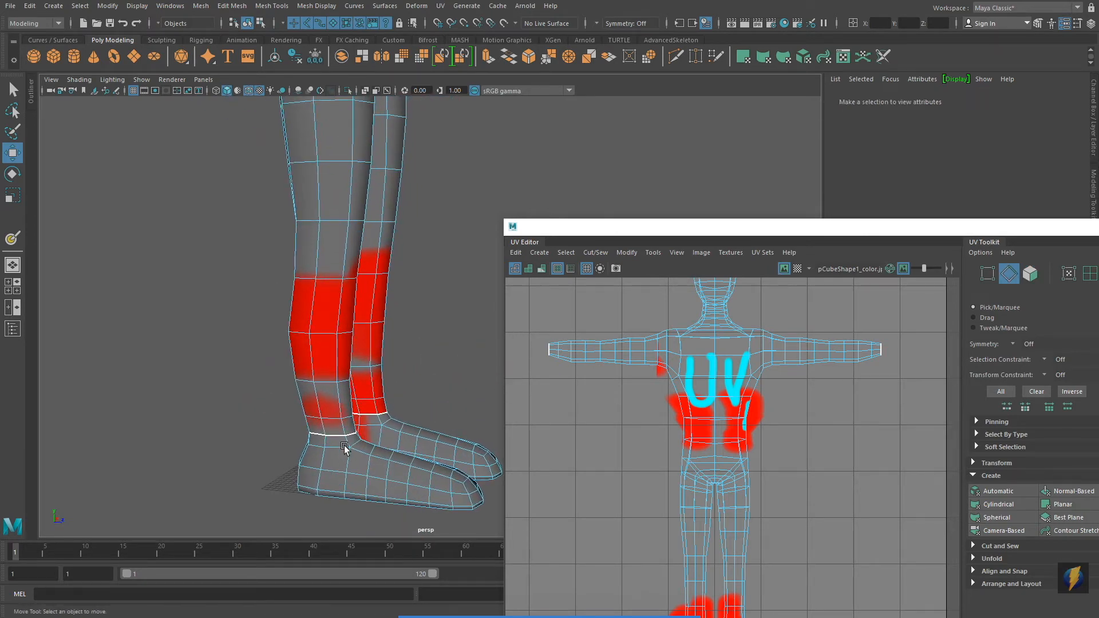
click(323, 425)
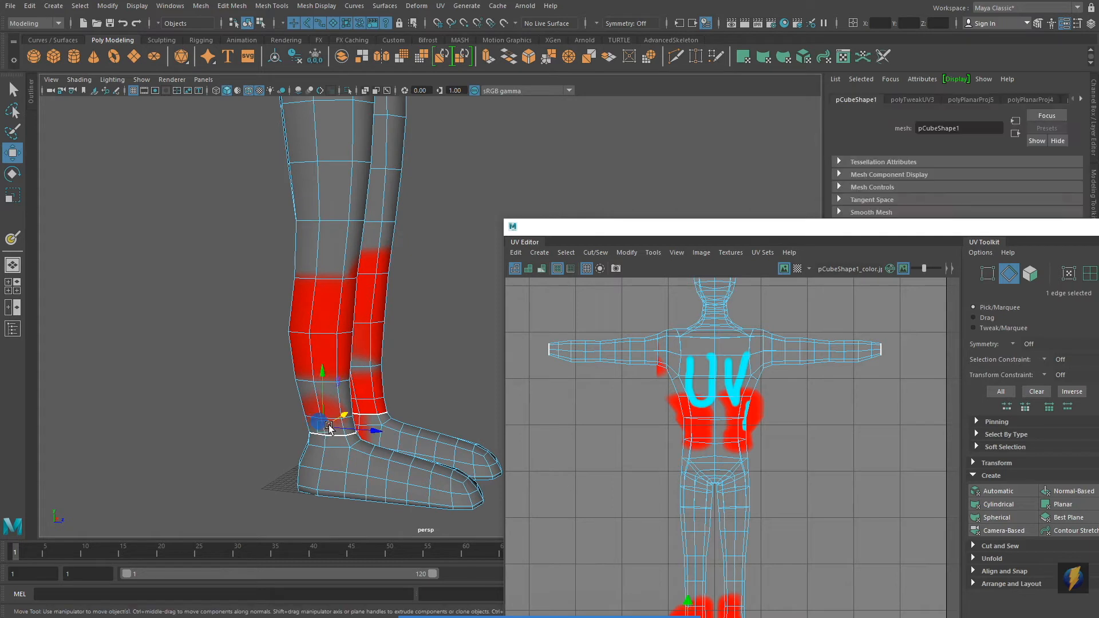
shift+click(316, 377)
shift+click(313, 334)
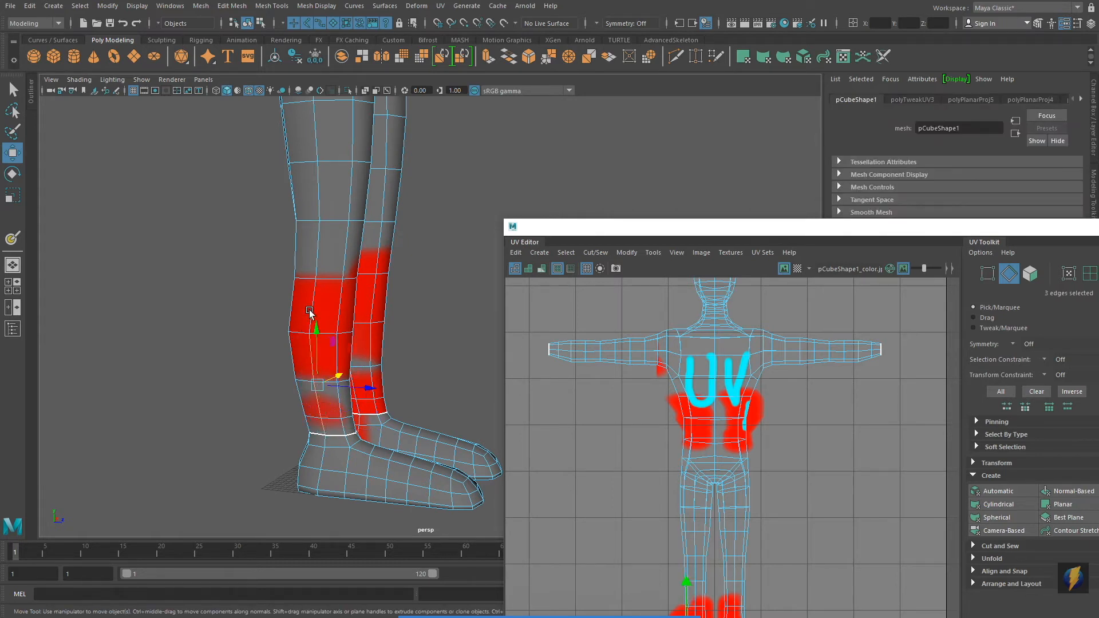
shift+click(312, 305)
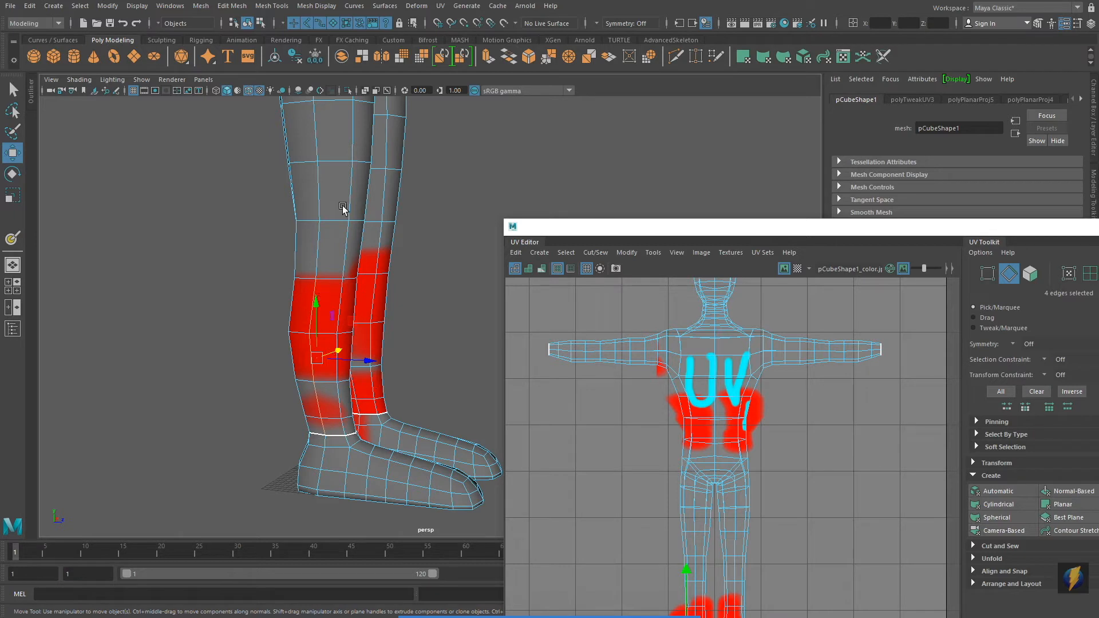
shift+double_click(320, 403)
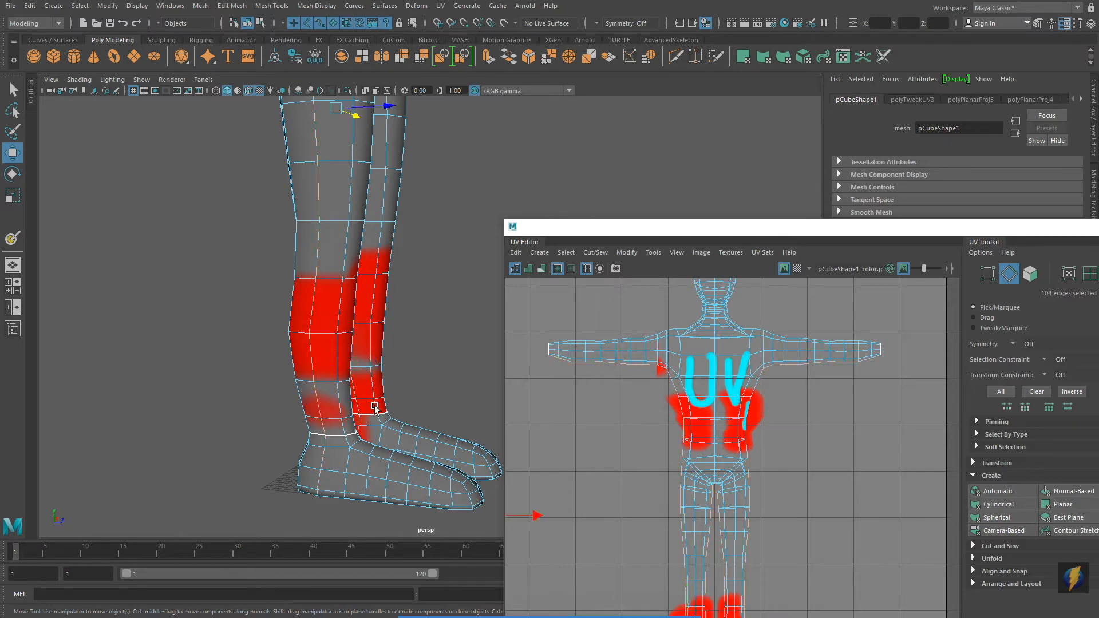
Step: Examine the course of the selected edge loop along the legs, torso and arms from several angles
alt+right_drag(408, 369, 74, 351)
alt+drag(302, 471, 289, 334)
alt+right_drag(289, 333, 466, 363)
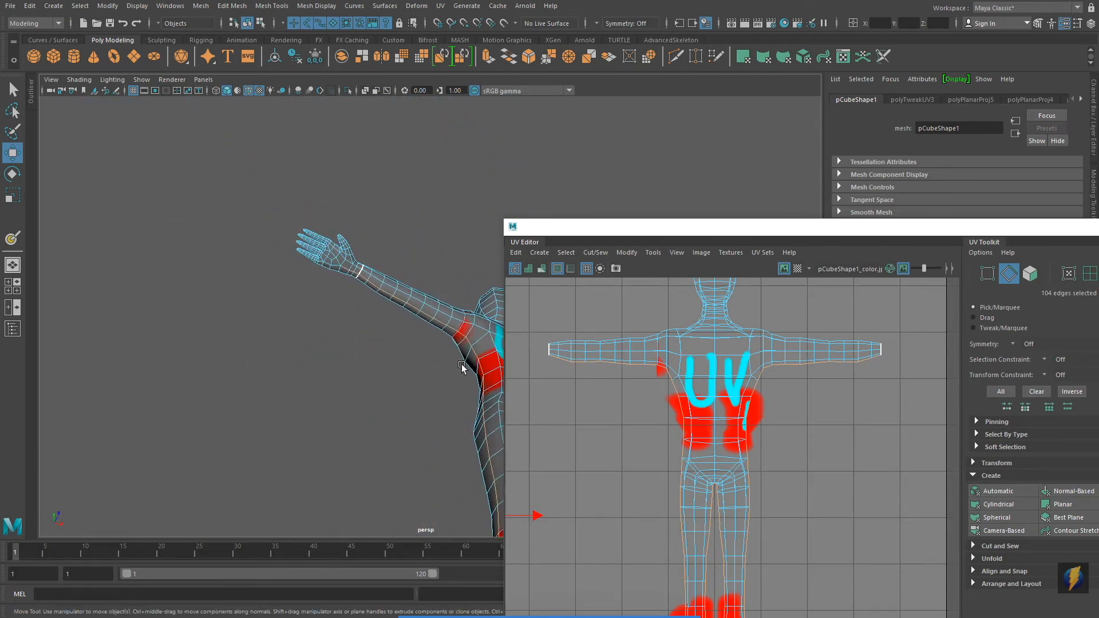
alt+drag(448, 343, 428, 427)
alt+middle_drag(428, 427, 420, 483)
alt+drag(420, 483, 378, 375)
alt+right_drag(331, 419, 287, 370)
alt+middle_drag(288, 369, 122, 257)
alt+right_drag(349, 338, 194, 303)
alt+drag(284, 318, 355, 404)
alt+middle_drag(354, 404, 294, 235)
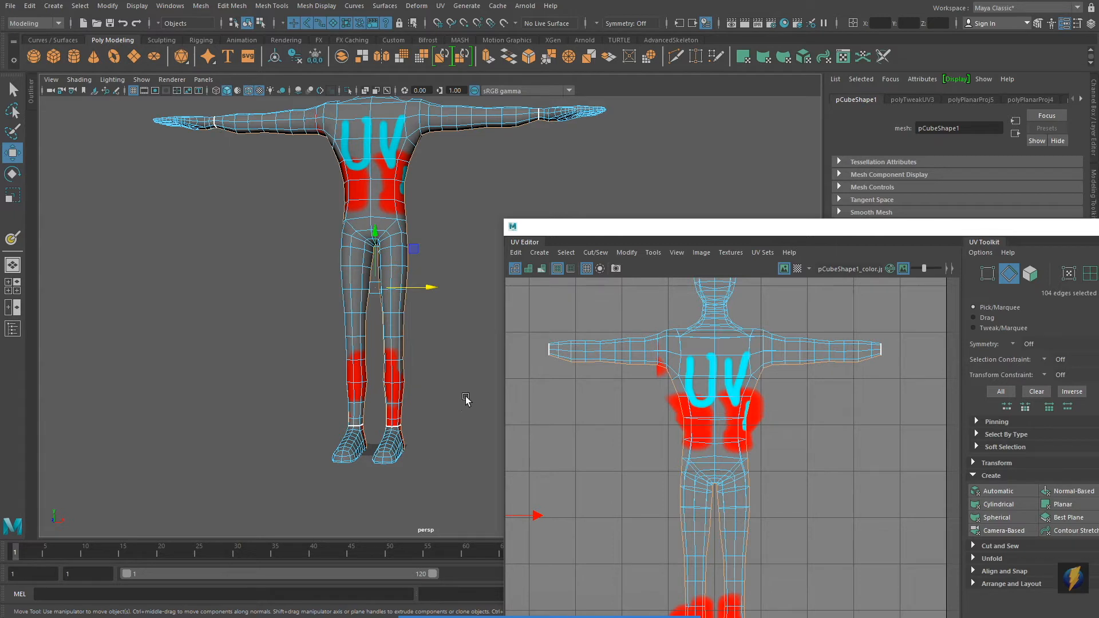
Step: Deselect the edges of the hand and foot shells in the UV Editor, keeping only the body shell's loop selected
drag(663, 229, 707, 214)
scroll(741, 448, down, 3)
alt+middle_drag(740, 449, 840, 409)
scroll(765, 496, down, 4)
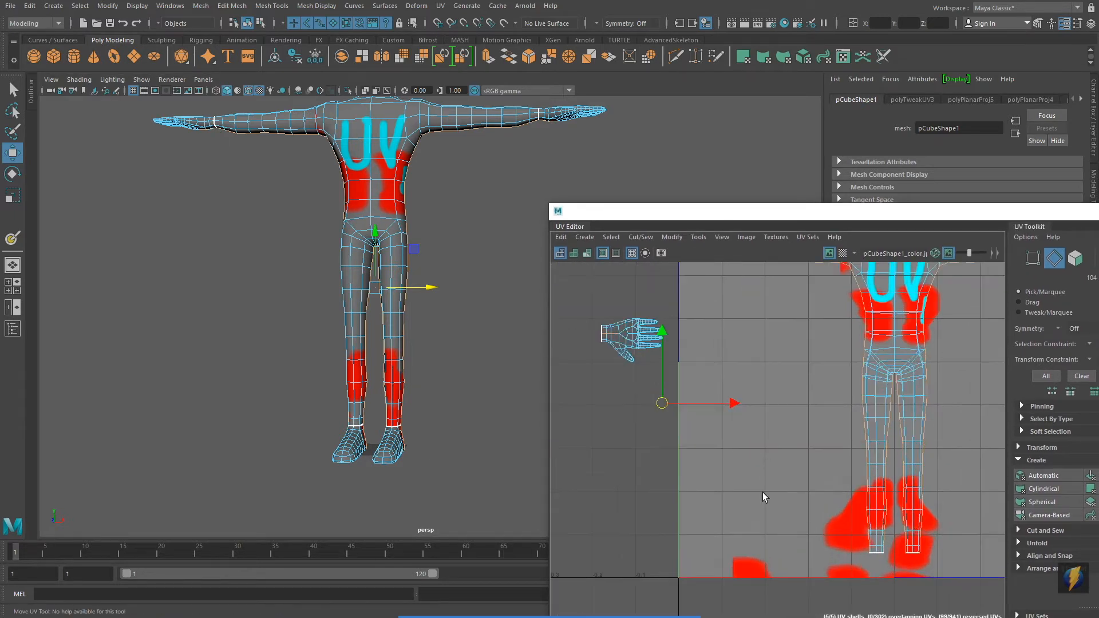
alt+middle_drag(791, 462, 791, 465)
right_drag(577, 409, 589, 383)
alt+middle_drag(586, 390, 618, 383)
drag(569, 360, 835, 488)
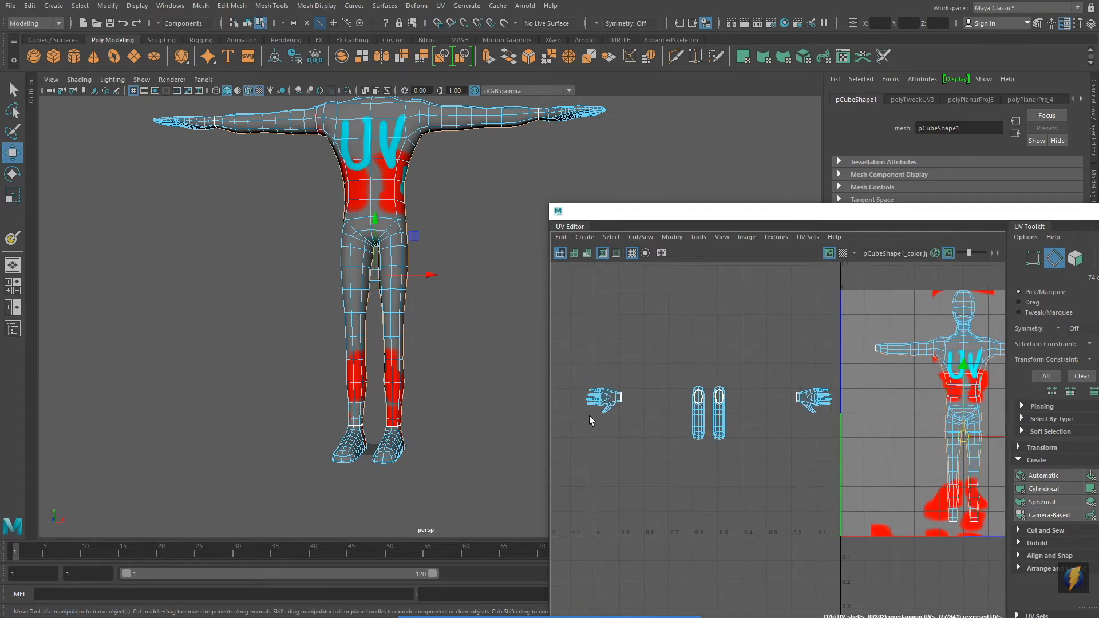
Step: Cut the UVs along the selected side loop of the body and legs
alt+drag(321, 336, 392, 338)
alt+right_drag(393, 338, 468, 370)
alt+middle_drag(468, 370, 369, 341)
drag(809, 212, 730, 167)
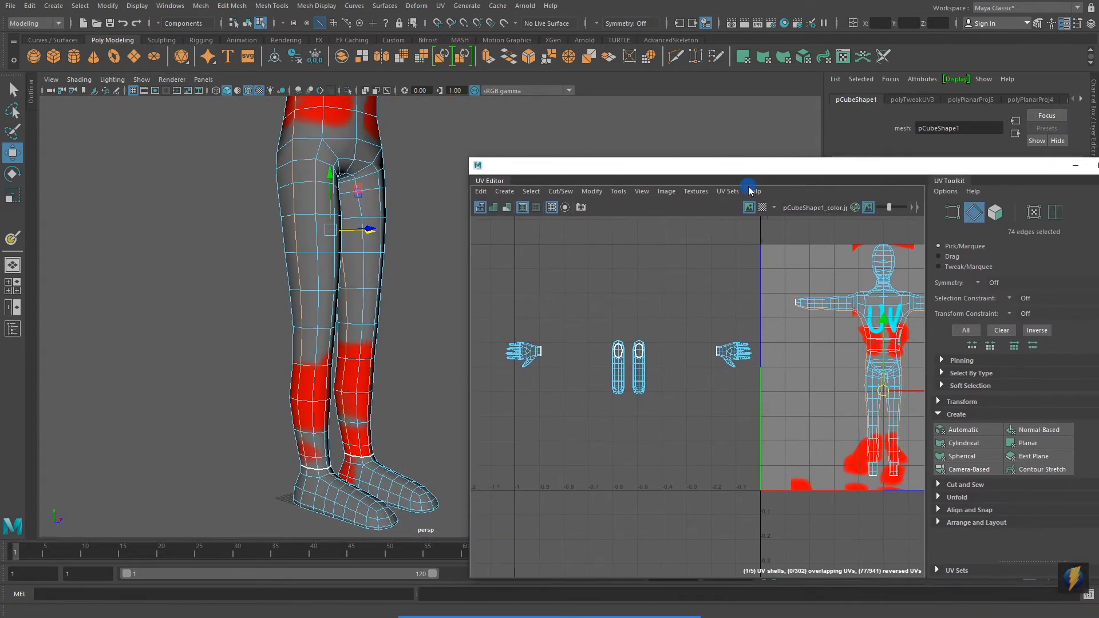
click(939, 484)
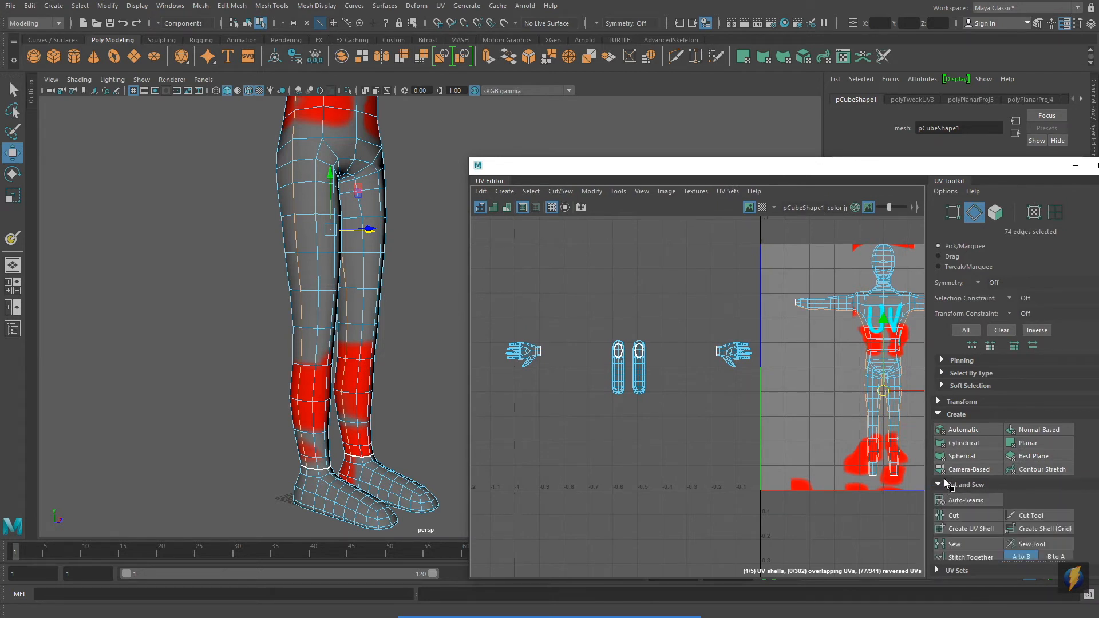
click(971, 512)
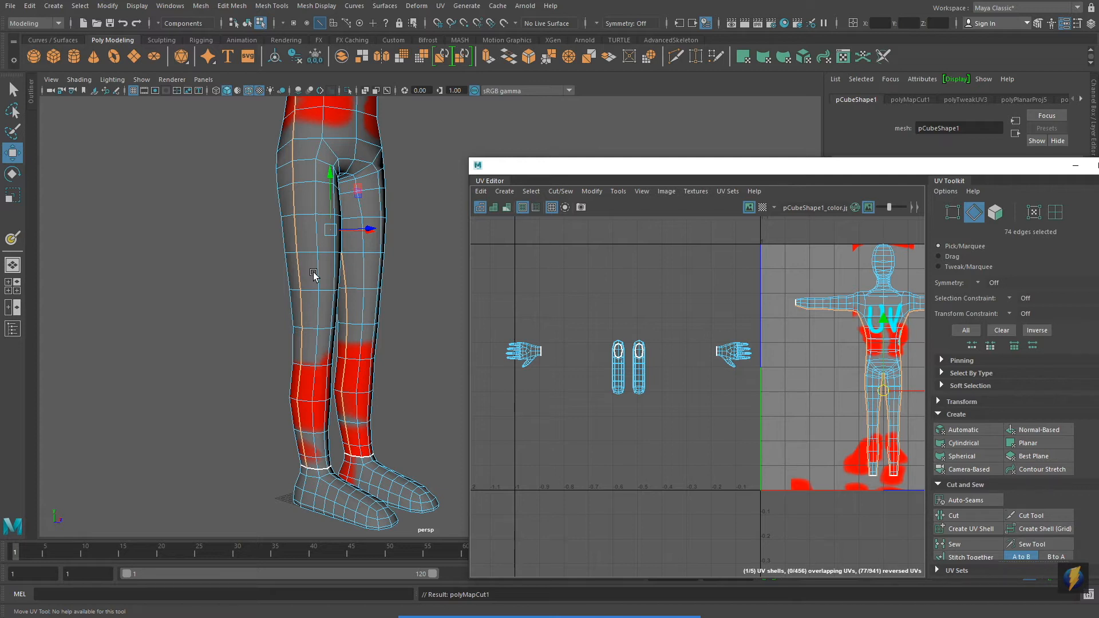
Step: Cut the UVs along the edge loop over the head and upper arms, leaving out the edges of the hand and foot shells
alt+drag(319, 215, 337, 312)
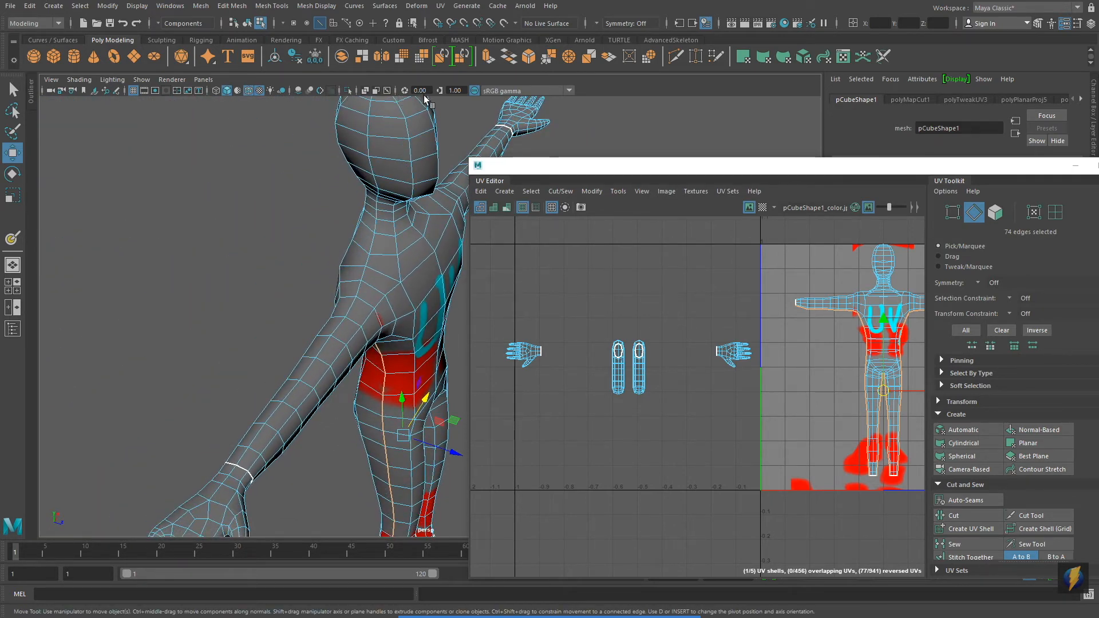
scroll(380, 300, up, 5)
right_drag(367, 290, 369, 252)
click(316, 320)
double_click(317, 321)
alt+drag(317, 321, 255, 288)
drag(497, 309, 754, 442)
alt+drag(279, 372, 307, 373)
click(974, 516)
alt+drag(377, 362, 281, 324)
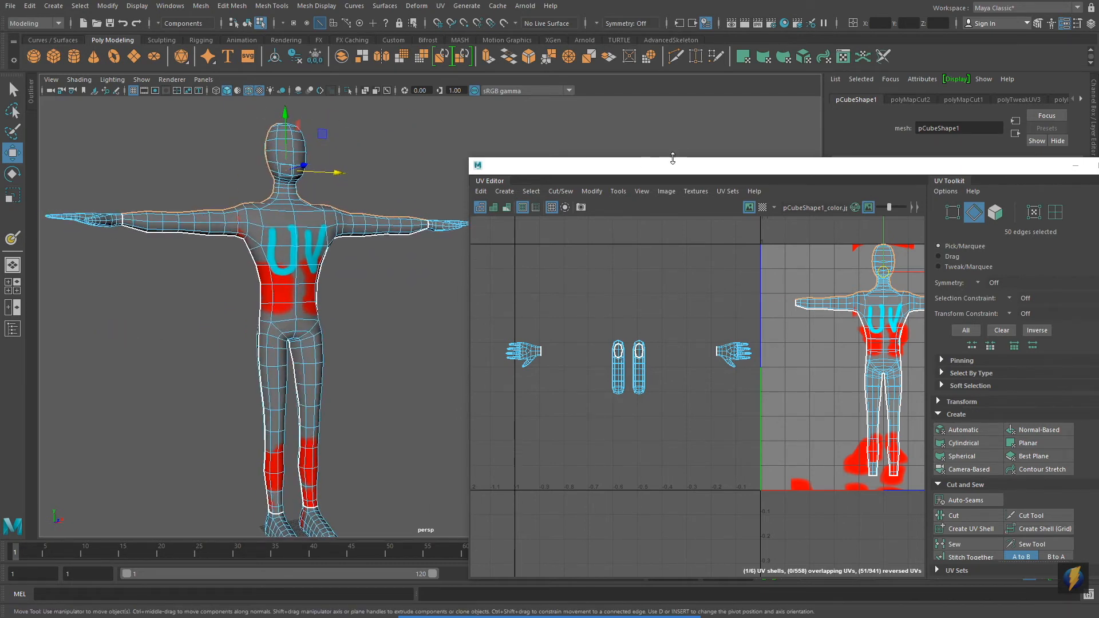
Step: Select the front body half as a UV shell and move it right, outside the UV tile, off the back half
drag(676, 170, 558, 158)
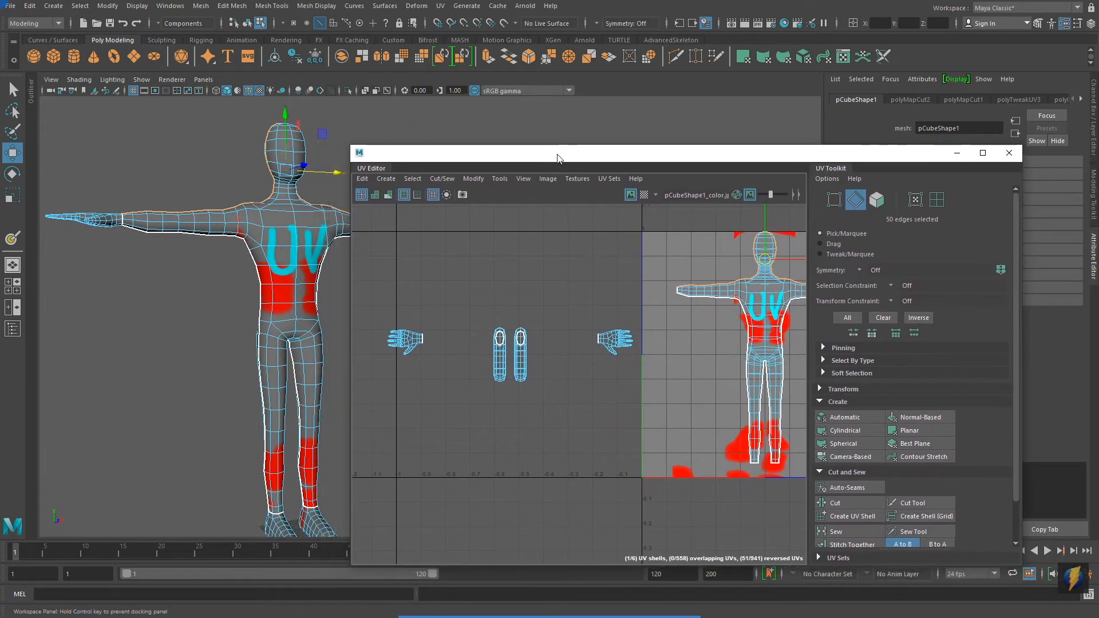
alt+middle_drag(628, 280, 481, 285)
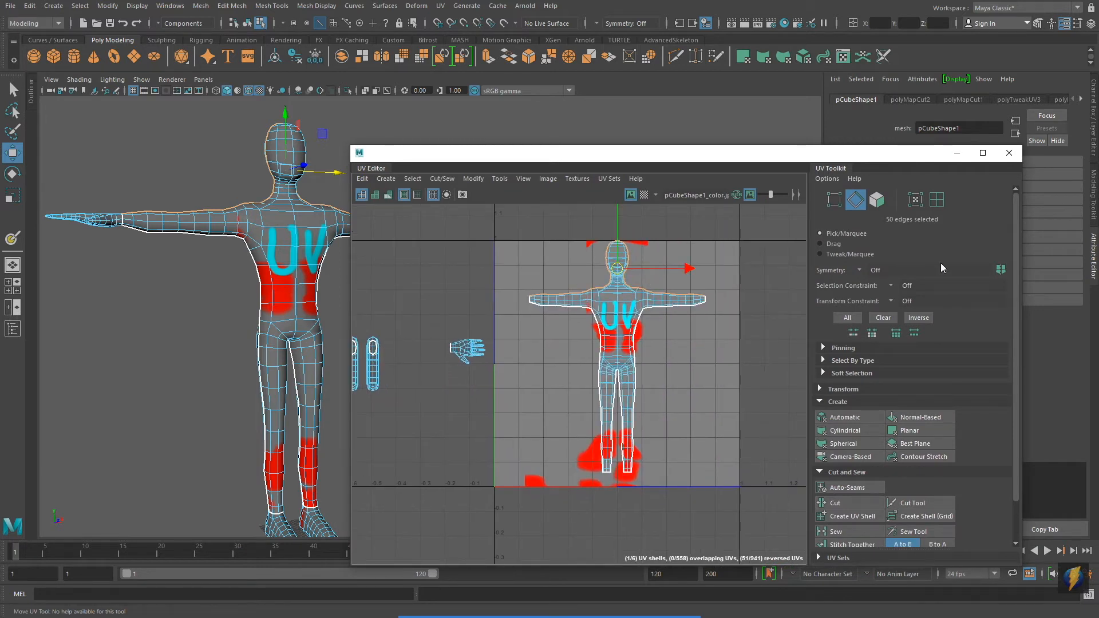
click(935, 199)
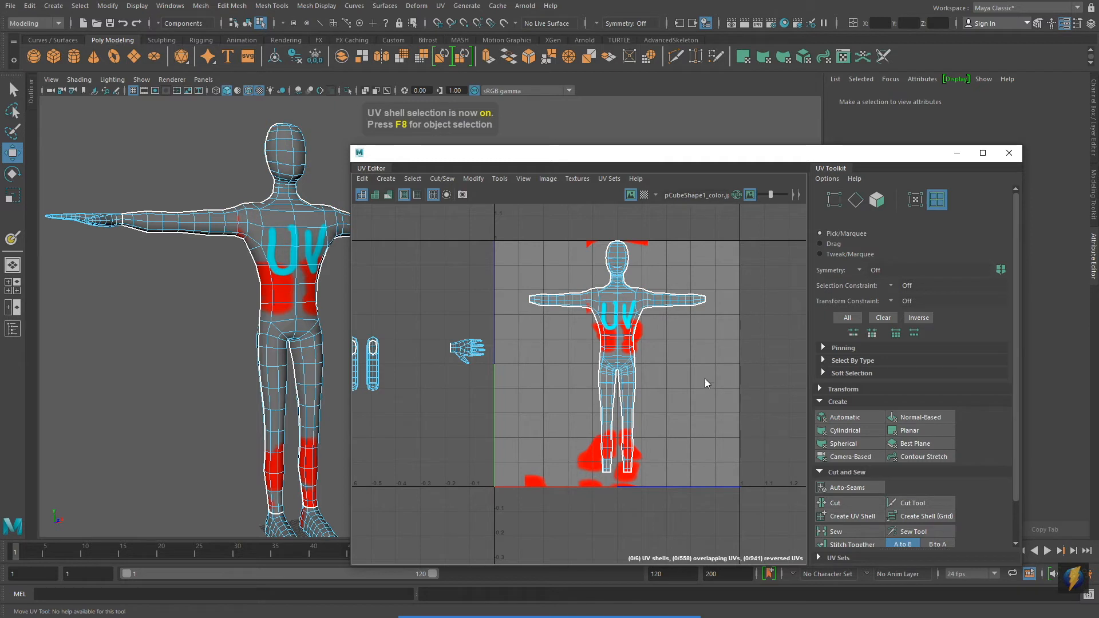
click(286, 276)
drag(688, 359, 868, 379)
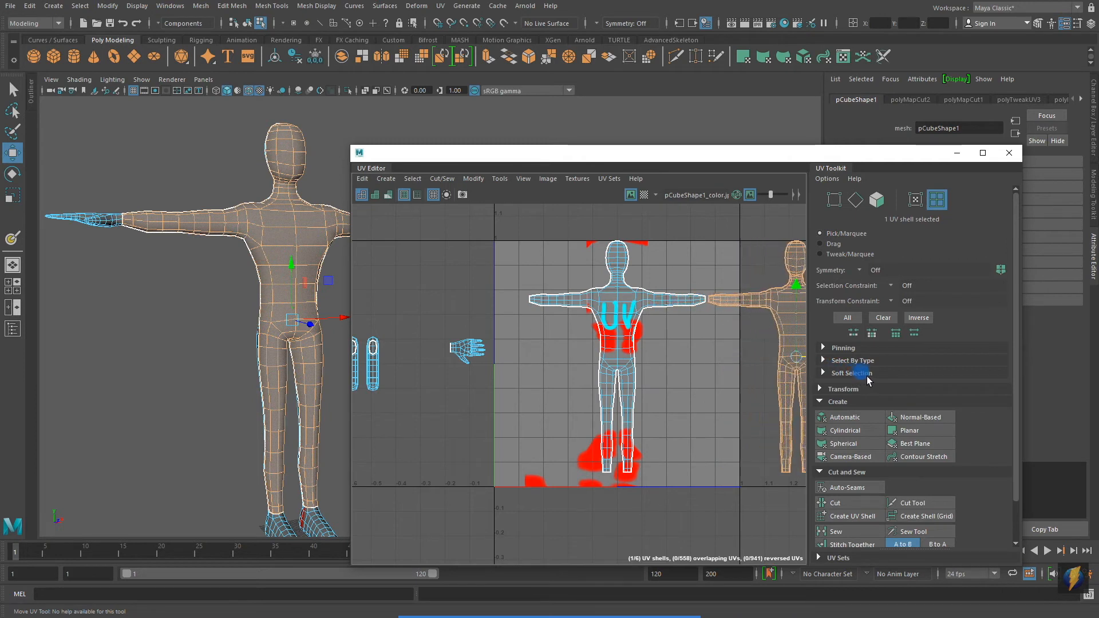
Step: Examine the separated body halves and the hand and foot shells in the UV Editor
alt+middle_drag(699, 368, 631, 367)
alt+drag(269, 322, 390, 322)
click(522, 300)
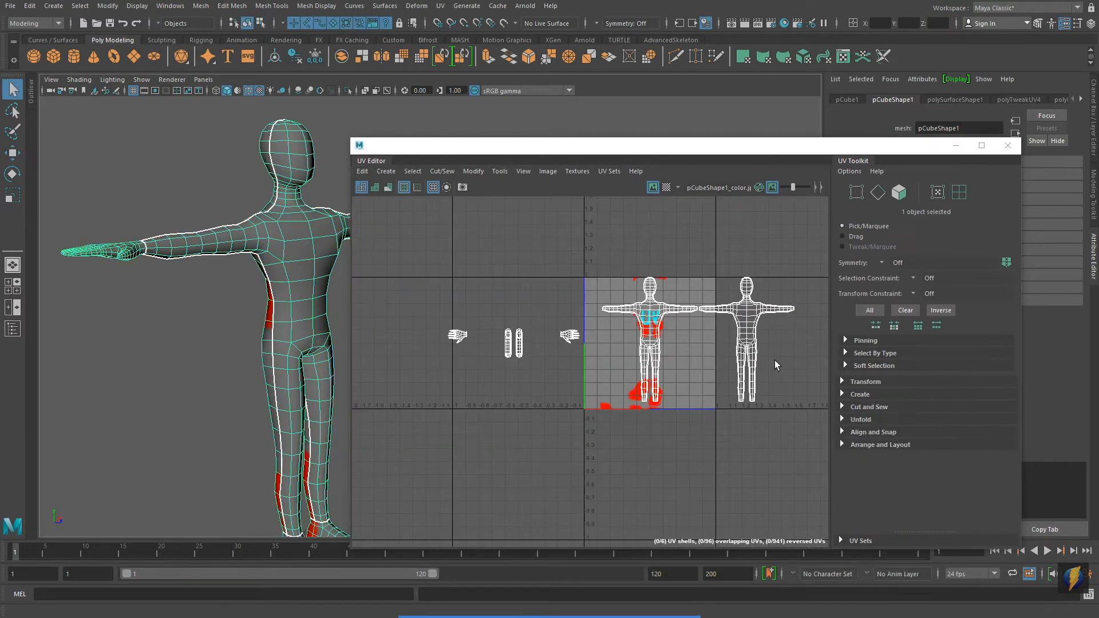
alt+middle_drag(545, 388, 630, 387)
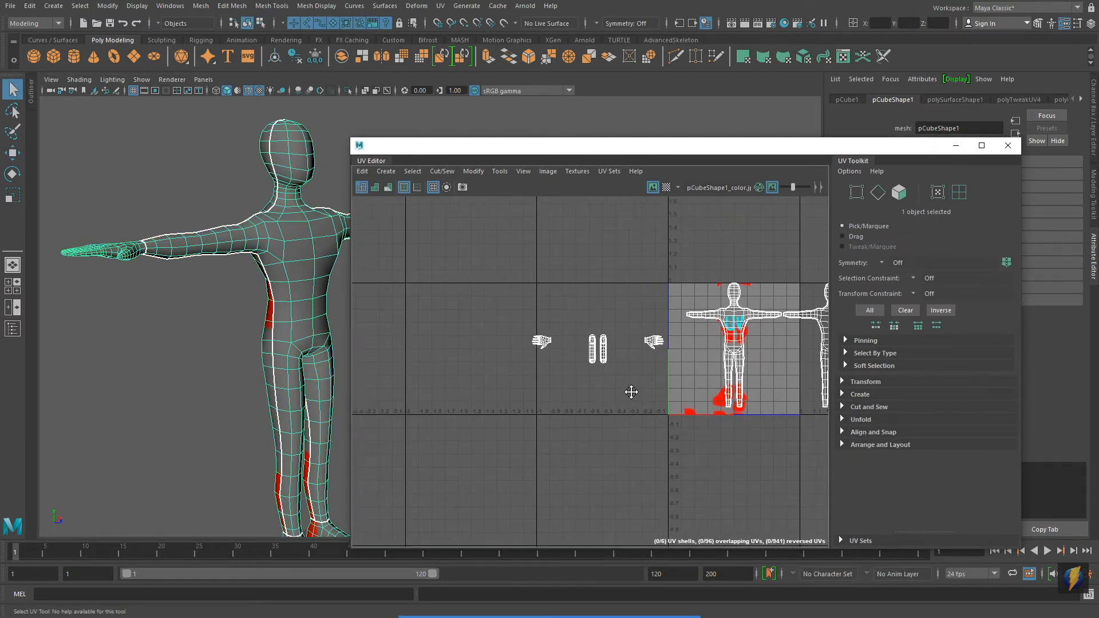
alt+right_drag(503, 405, 662, 400)
alt+middle_drag(662, 400, 618, 426)
alt+right_drag(414, 407, 681, 398)
alt+middle_drag(672, 385, 593, 383)
alt+right_drag(473, 382, 638, 378)
alt+middle_drag(637, 379, 633, 416)
alt+right_drag(633, 417, 594, 338)
alt+middle_drag(593, 338, 563, 355)
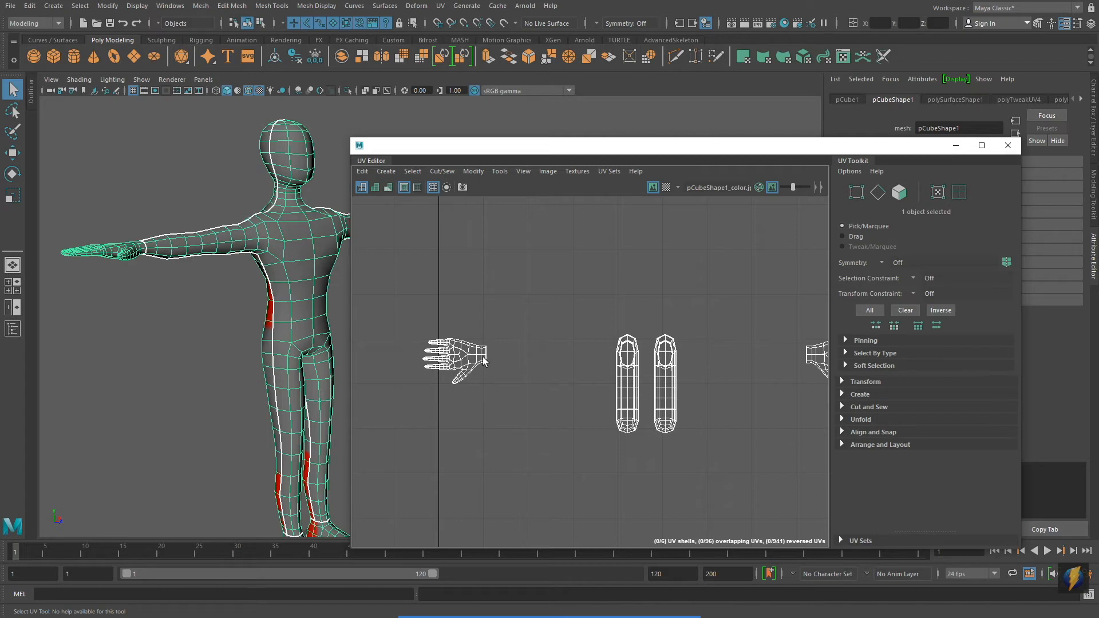
Step: Inspect the seam borders on the character's body, hands and feet in the 3D view
alt+drag(132, 298, 150, 229)
alt+middle_drag(149, 194, 220, 348)
alt+drag(220, 348, 203, 305)
alt+right_drag(182, 296, 350, 289)
alt+middle_drag(179, 223, 302, 332)
alt+right_drag(283, 312, 170, 303)
alt+middle_drag(170, 304, 108, 223)
alt+drag(108, 223, 166, 264)
alt+middle_drag(166, 264, 138, 244)
alt+drag(137, 244, 186, 216)
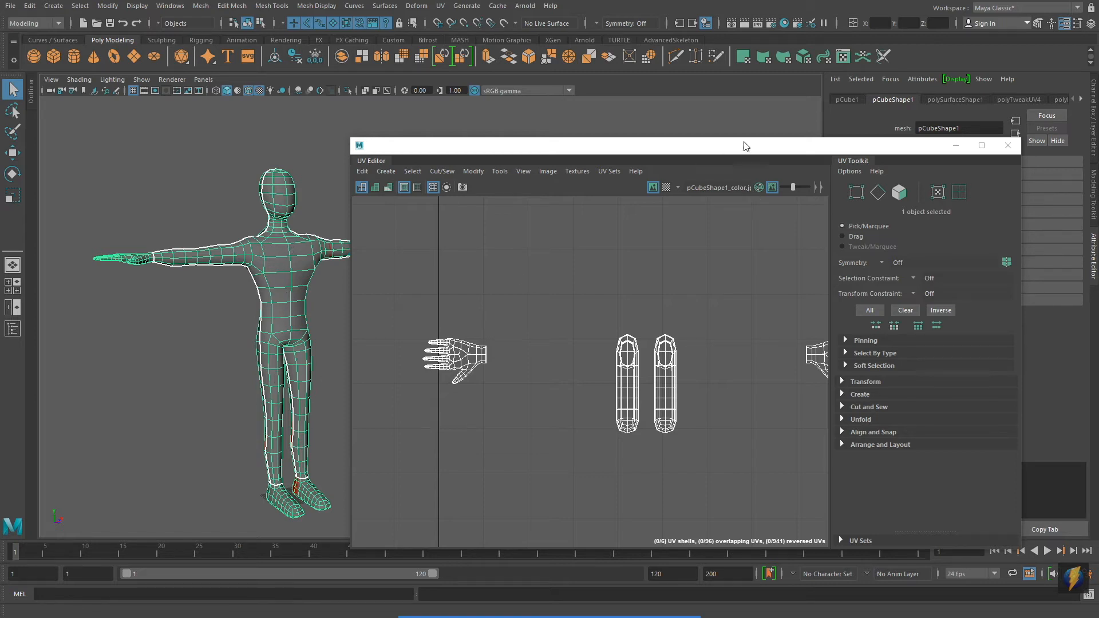
Step: Set selection symmetry to Object X in the UV Toolkit
drag(855, 144, 903, 364)
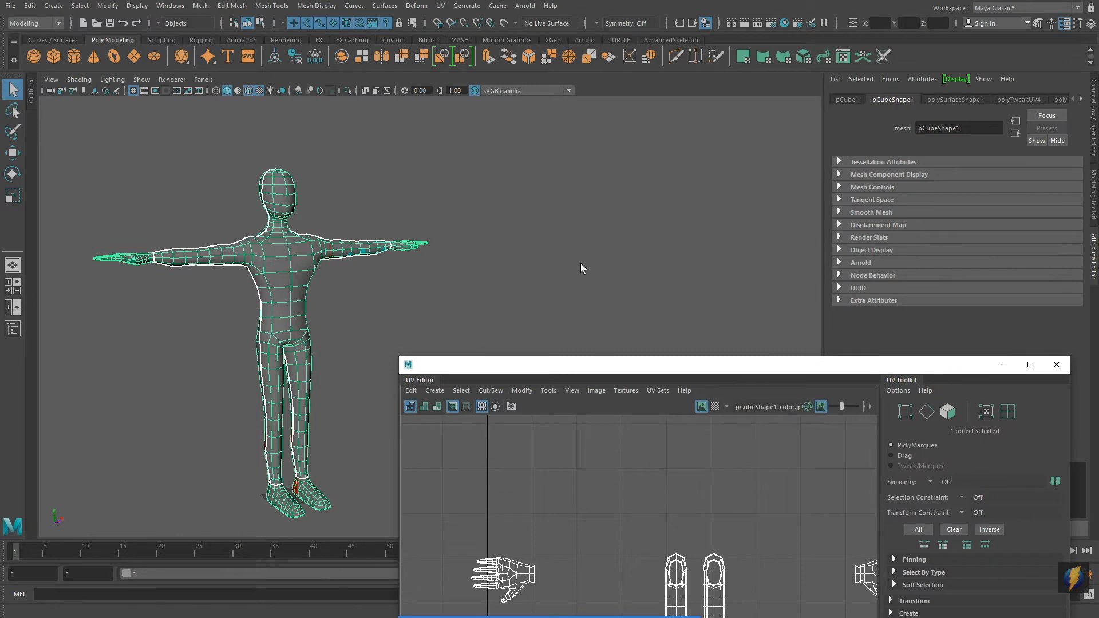
alt+middle_drag(487, 251, 581, 226)
alt+drag(581, 226, 546, 236)
alt+right_drag(546, 236, 578, 263)
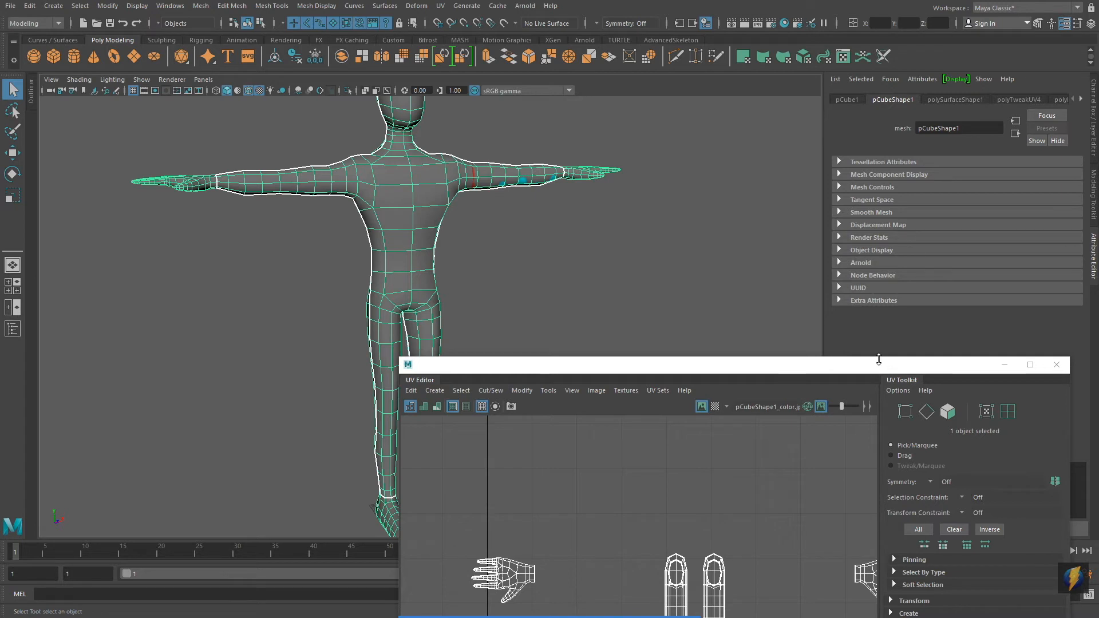
drag(878, 358, 781, 246)
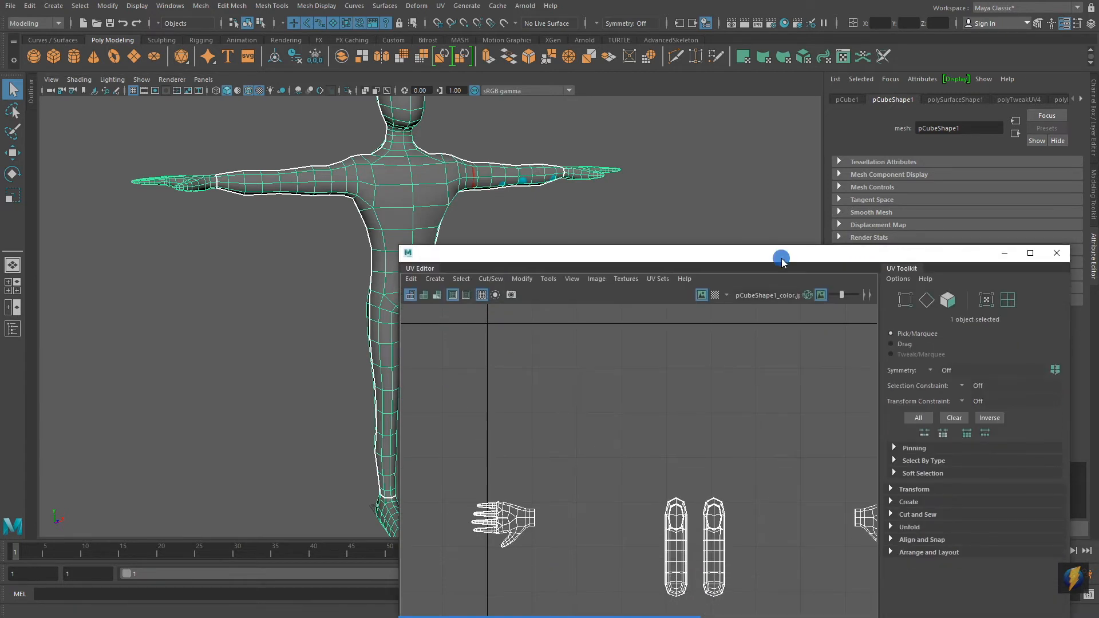
click(929, 369)
click(953, 381)
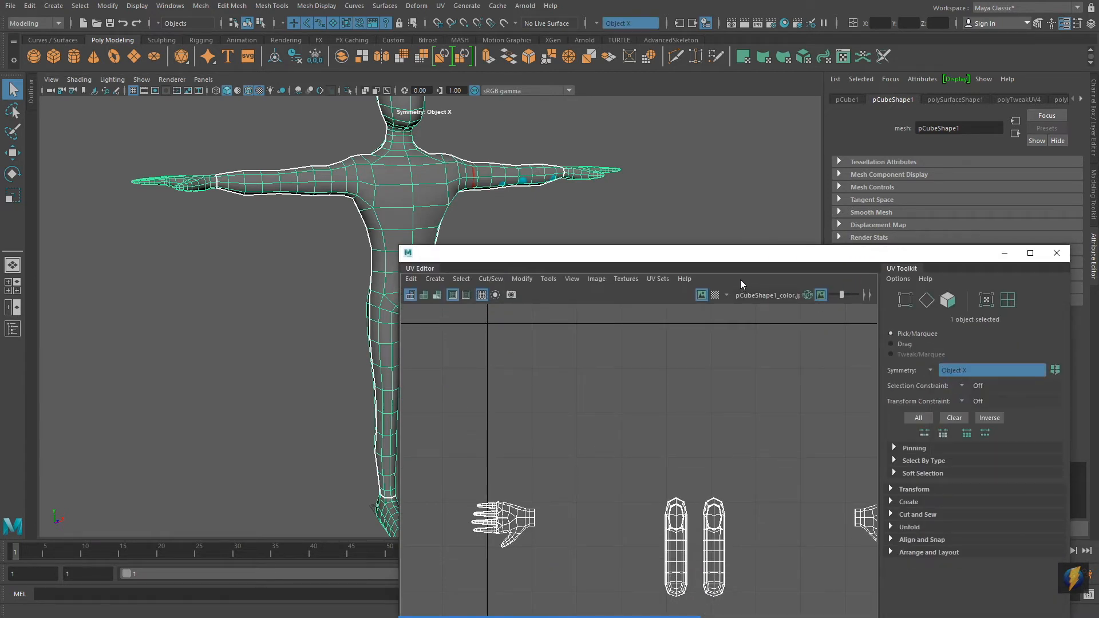
Step: Cut the UVs of both hands along the edge loop running around the sides of the hands and fingers
drag(699, 256, 799, 366)
scroll(371, 211, down, 1)
alt+middle_drag(366, 207, 435, 288)
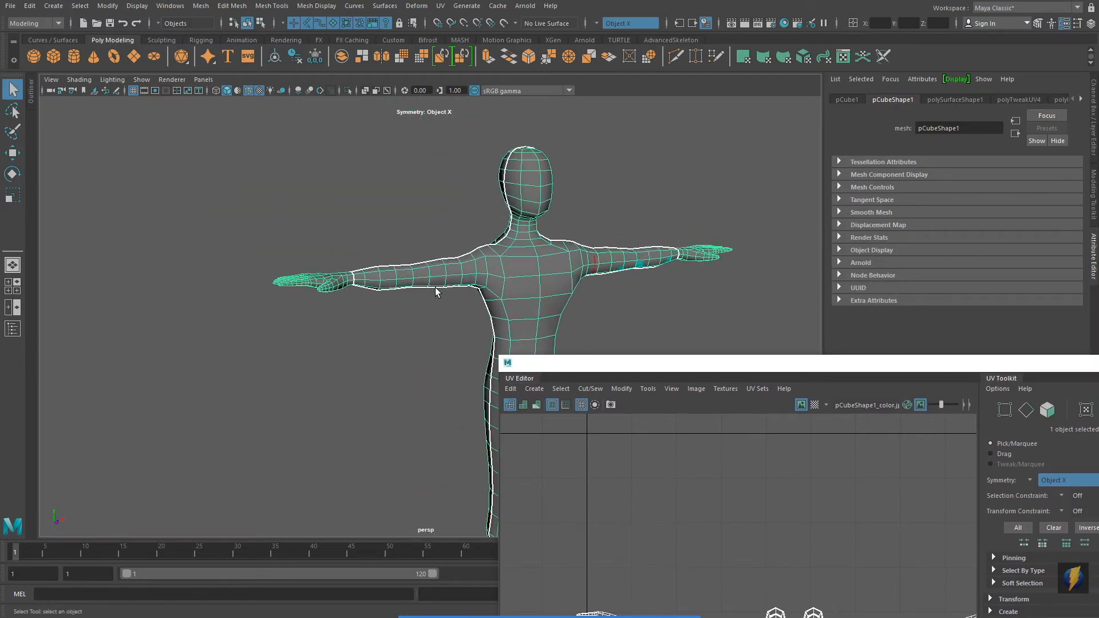
scroll(289, 270, up, 5)
right_click(377, 275)
right_drag(378, 275, 364, 246)
click(346, 283)
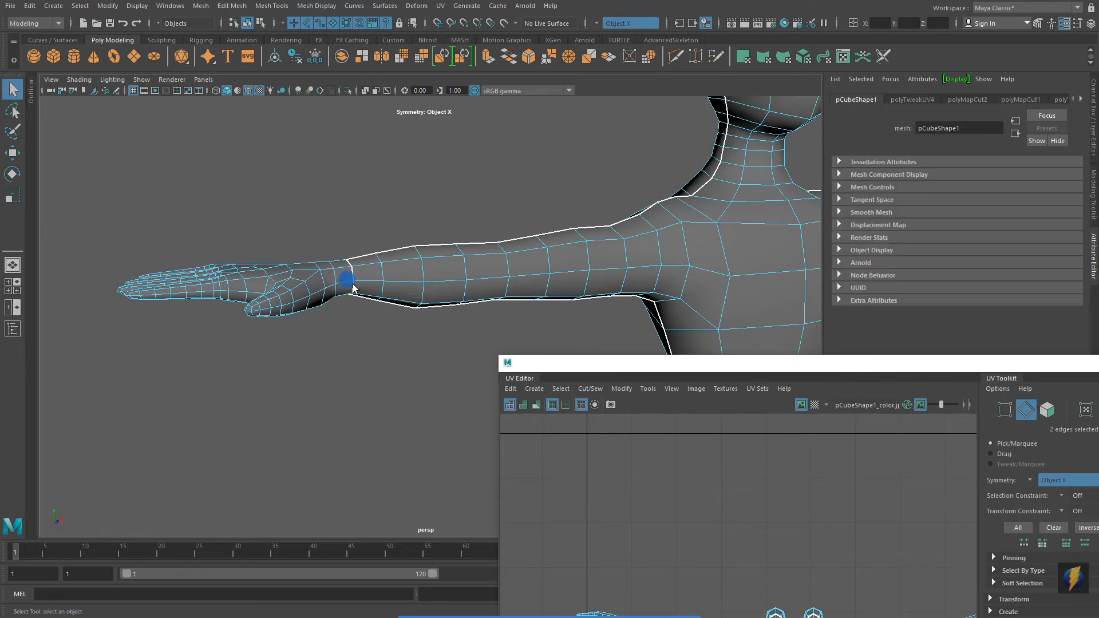
alt+drag(257, 275, 375, 265)
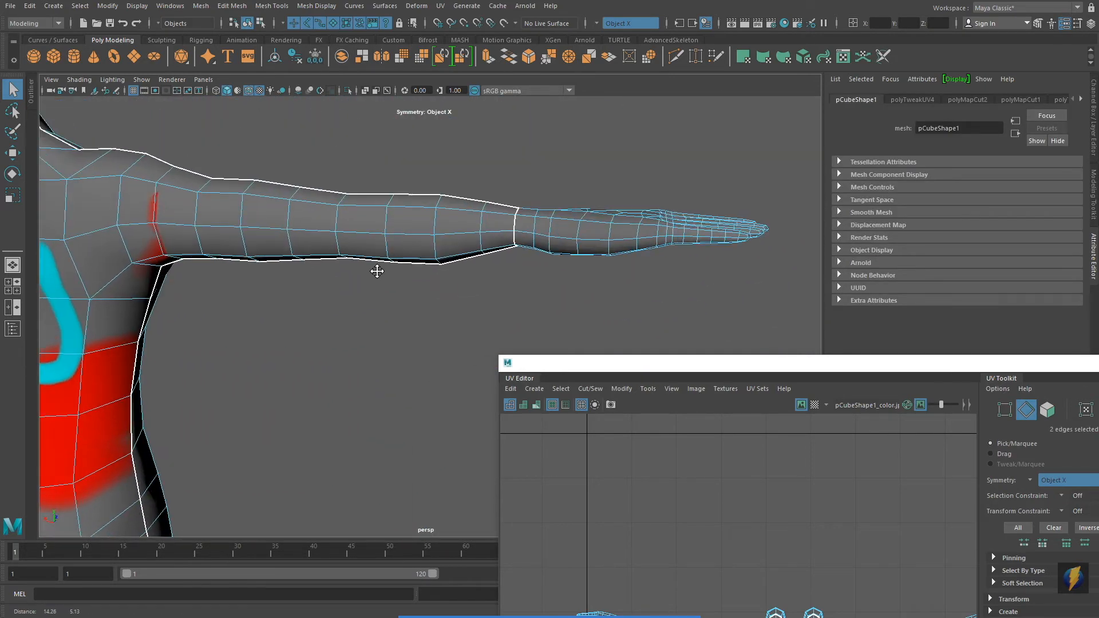
double_click(523, 234)
alt+drag(681, 263, 575, 264)
alt+drag(653, 257, 374, 243)
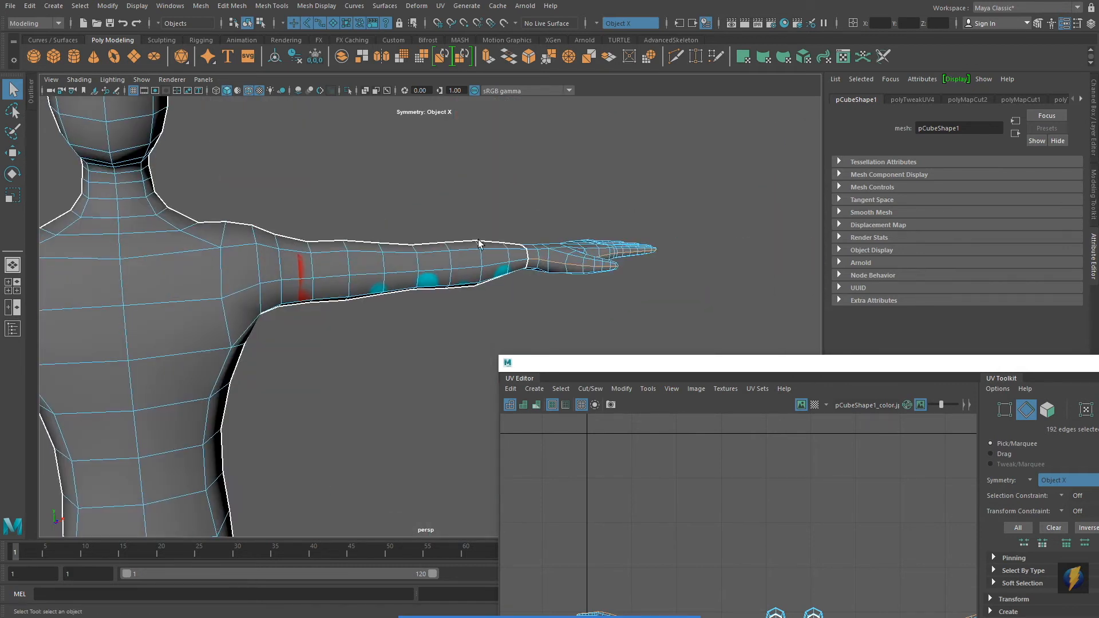
alt+middle_drag(508, 246, 410, 269)
alt+right_drag(400, 269, 862, 277)
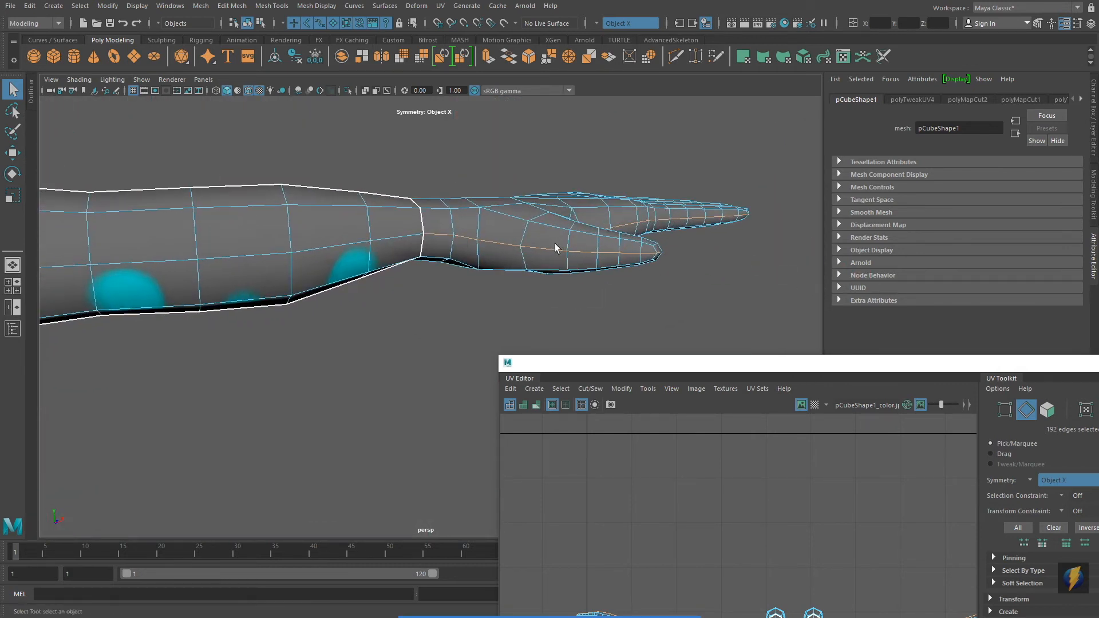
alt+right_drag(638, 262, 275, 235)
alt+middle_drag(343, 232, 649, 200)
alt+right_drag(650, 200, 263, 234)
alt+middle_drag(343, 252, 501, 236)
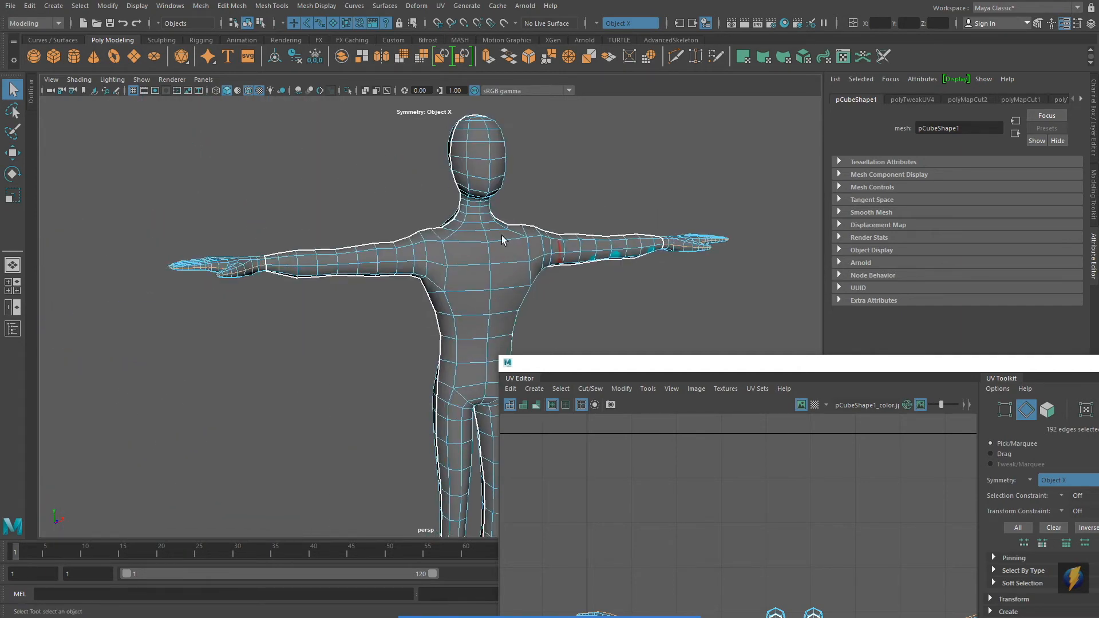
drag(764, 360, 472, 177)
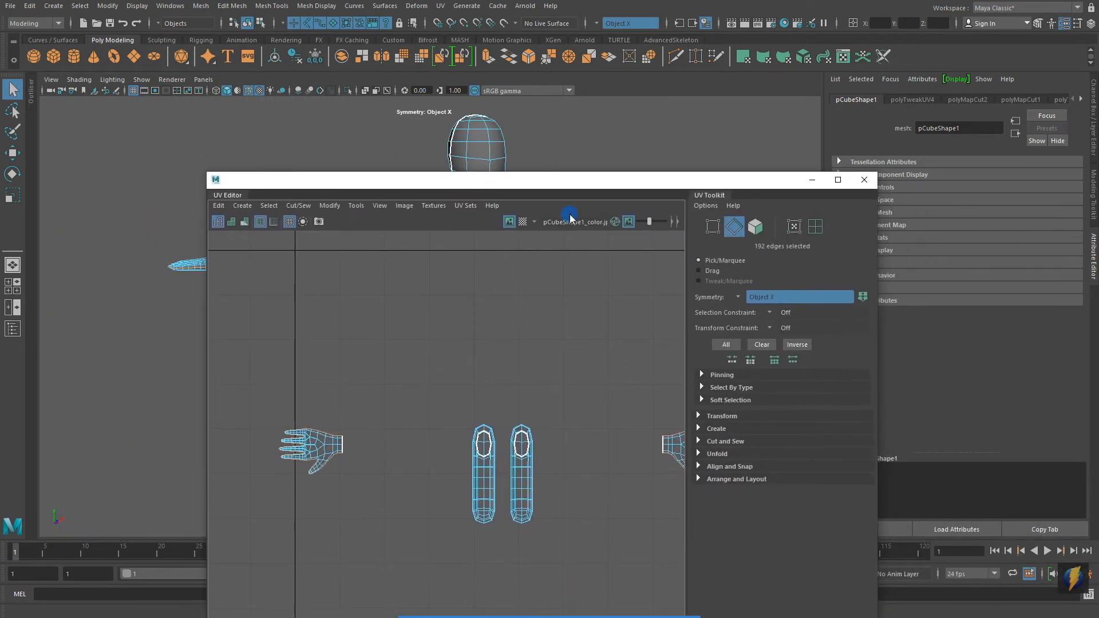
click(698, 440)
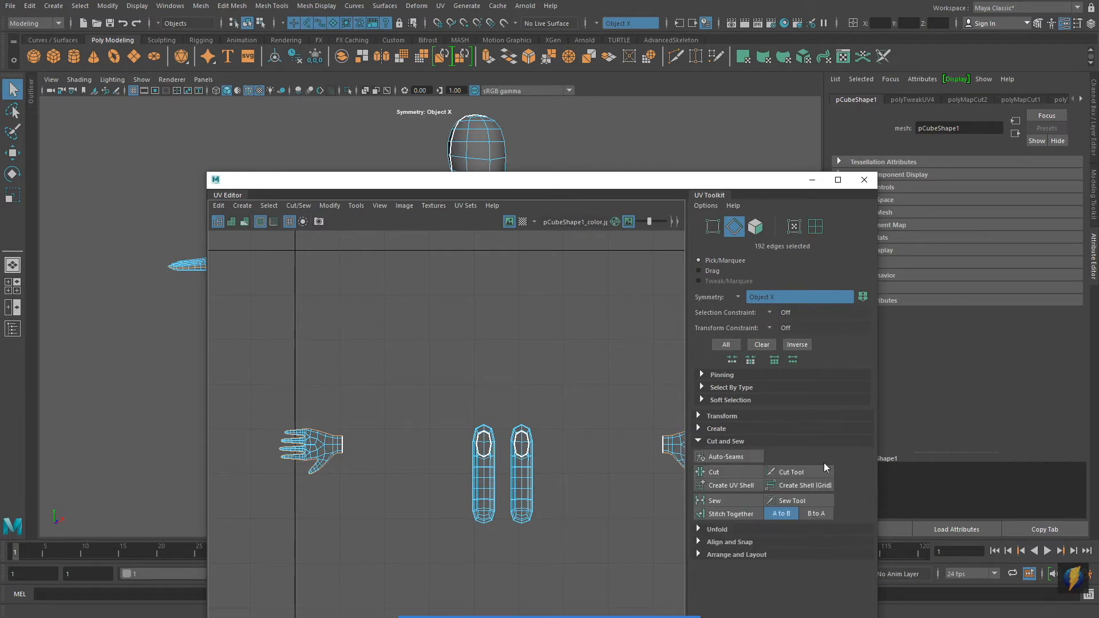
click(730, 472)
Step: Select one cut half of both hands as UV shells and move them straight down, clear of the other halves
drag(474, 181, 625, 300)
alt+middle_drag(529, 242, 462, 225)
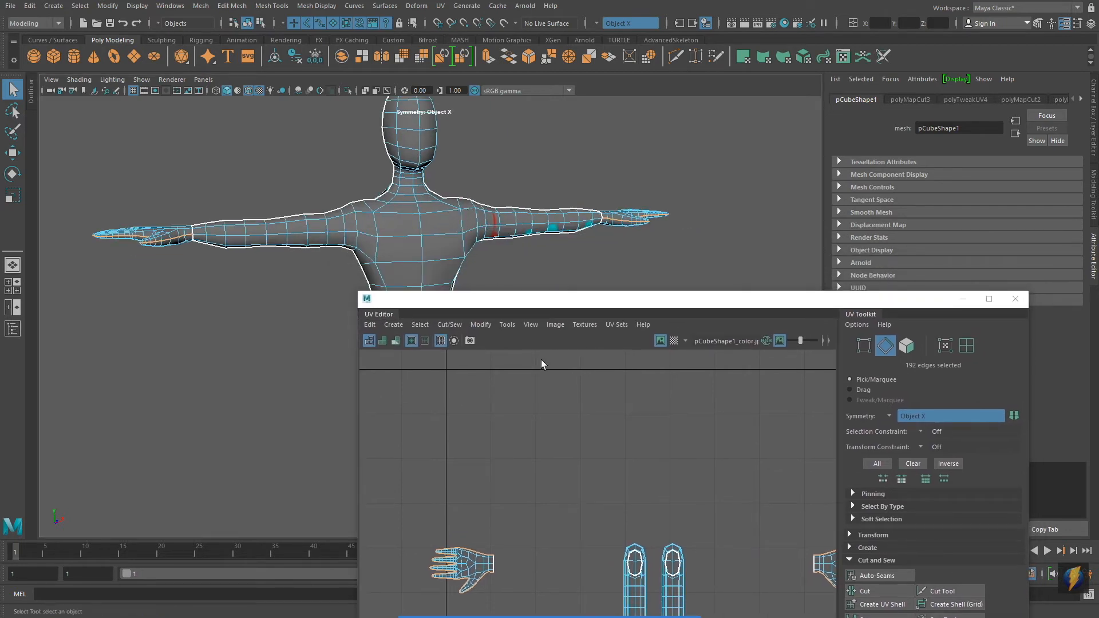
drag(542, 307, 545, 210)
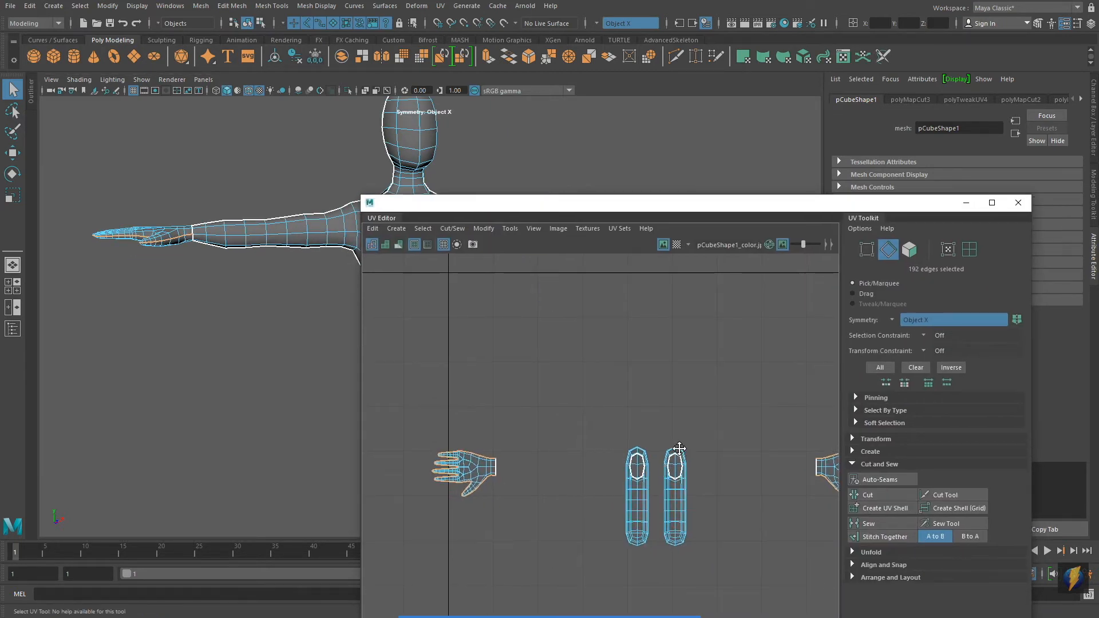
alt+middle_drag(774, 393, 709, 399)
scroll(710, 394, down, 2)
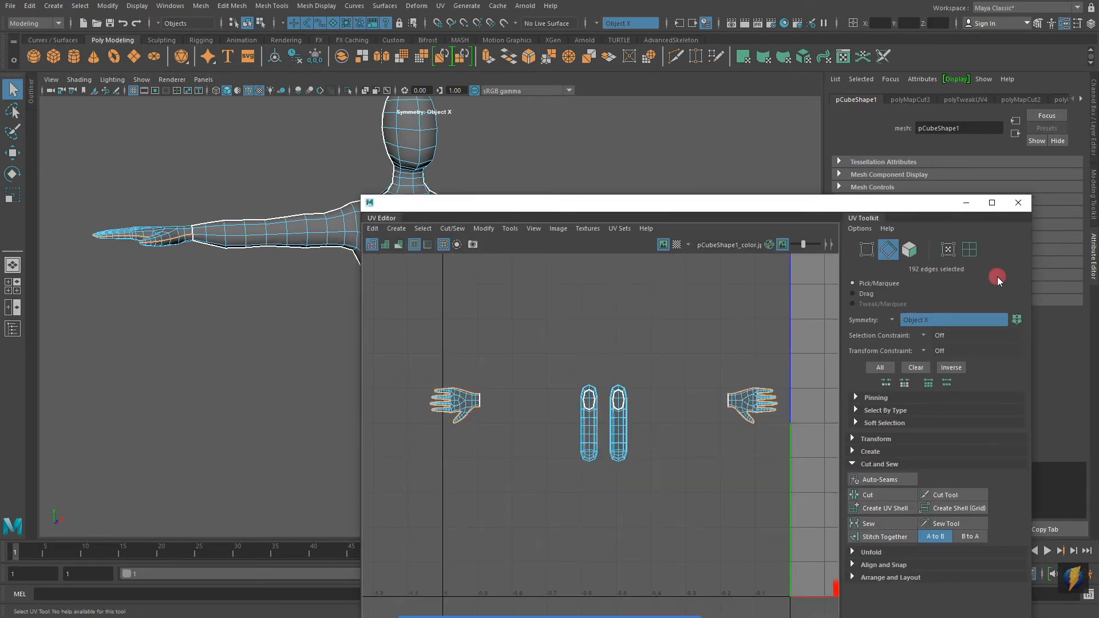
click(967, 252)
click(476, 407)
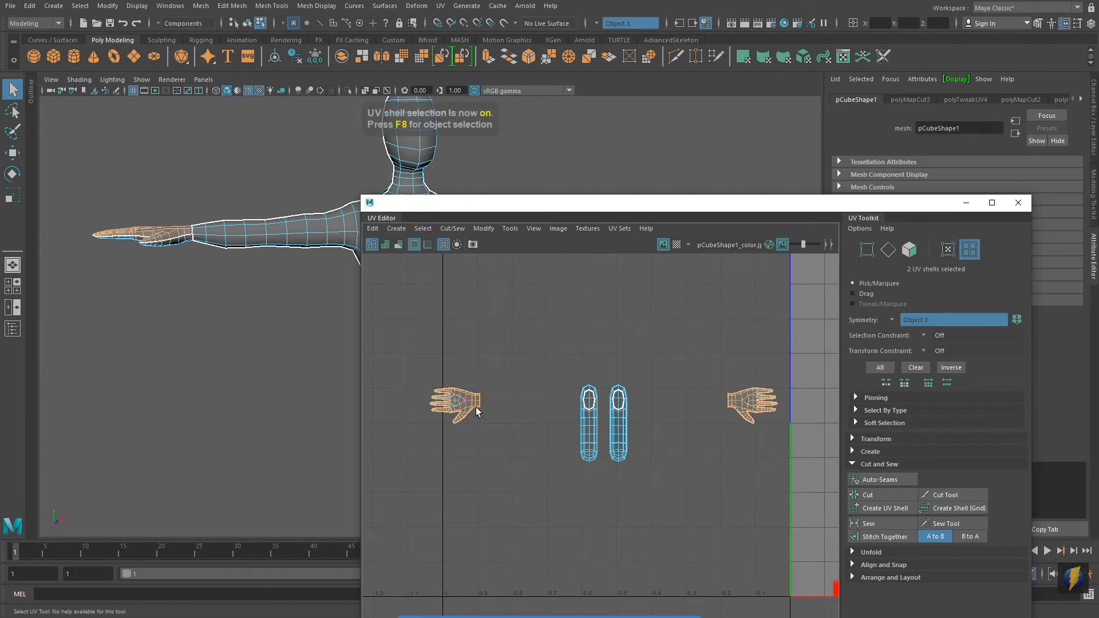
key(w)
drag(606, 311, 617, 380)
Step: Cut the UVs of both feet along the edge loop around the soles
drag(446, 203, 533, 329)
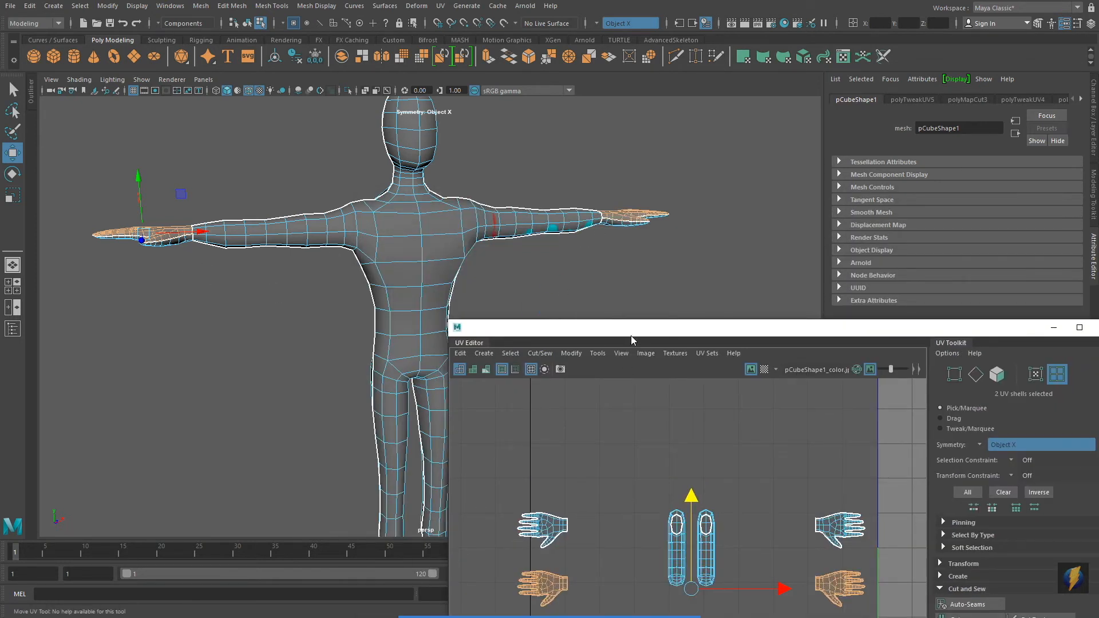
drag(632, 331, 638, 286)
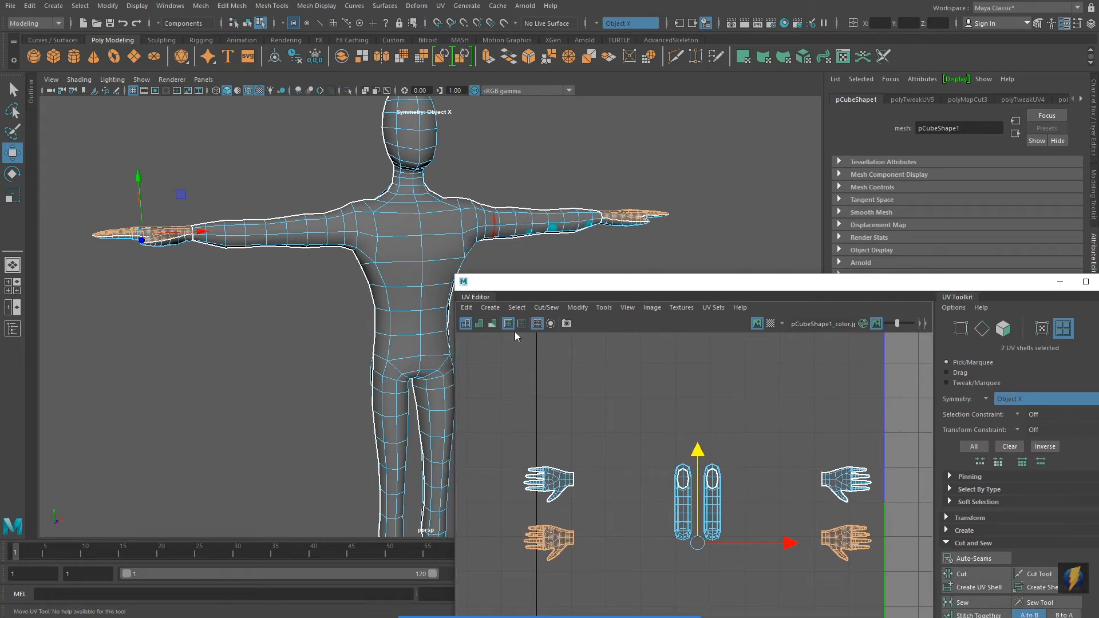
drag(577, 286, 688, 310)
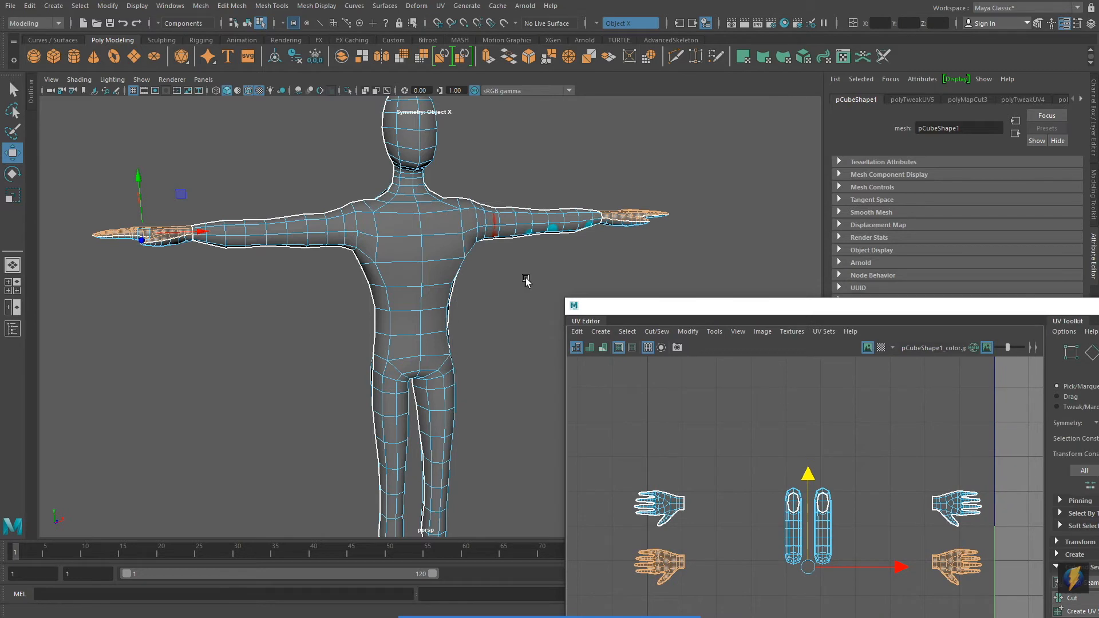
alt+middle_drag(452, 346, 436, 154)
alt+middle_drag(419, 331, 420, 289)
alt+drag(427, 344, 383, 365)
alt+right_drag(321, 371, 750, 379)
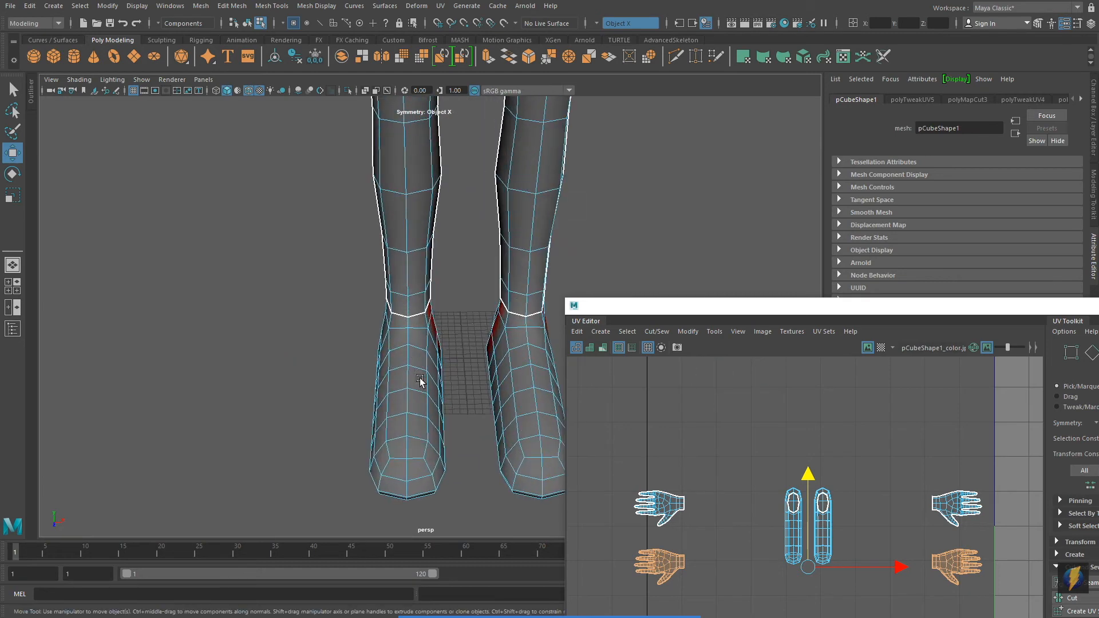
alt+drag(414, 395, 439, 302)
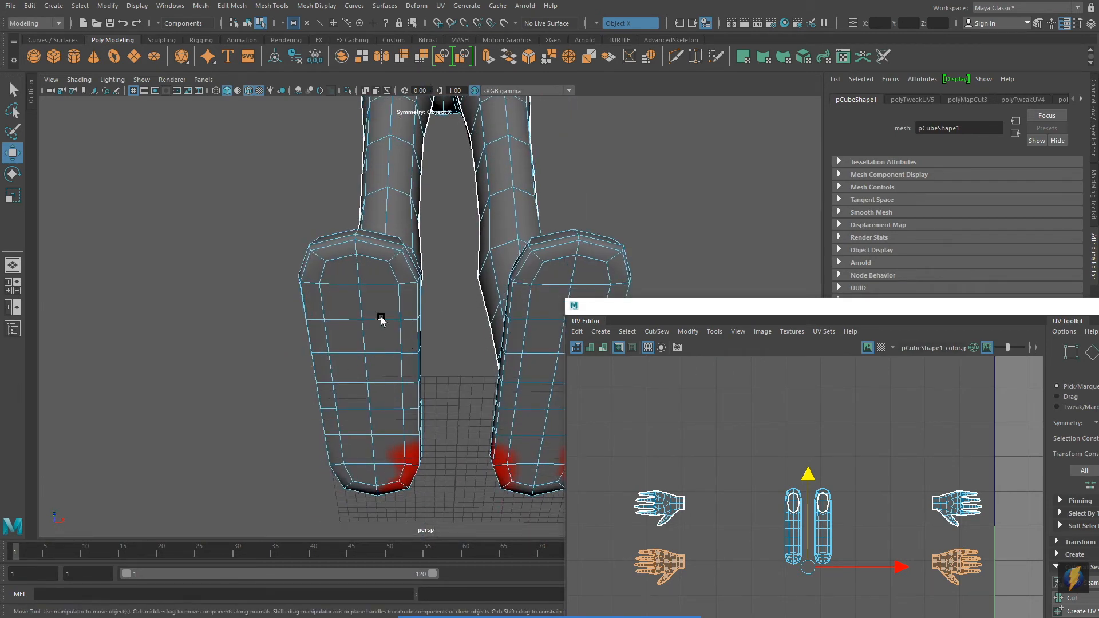
alt+drag(456, 351, 265, 282)
alt+right_drag(265, 282, 440, 307)
right_drag(337, 229, 355, 200)
click(342, 209)
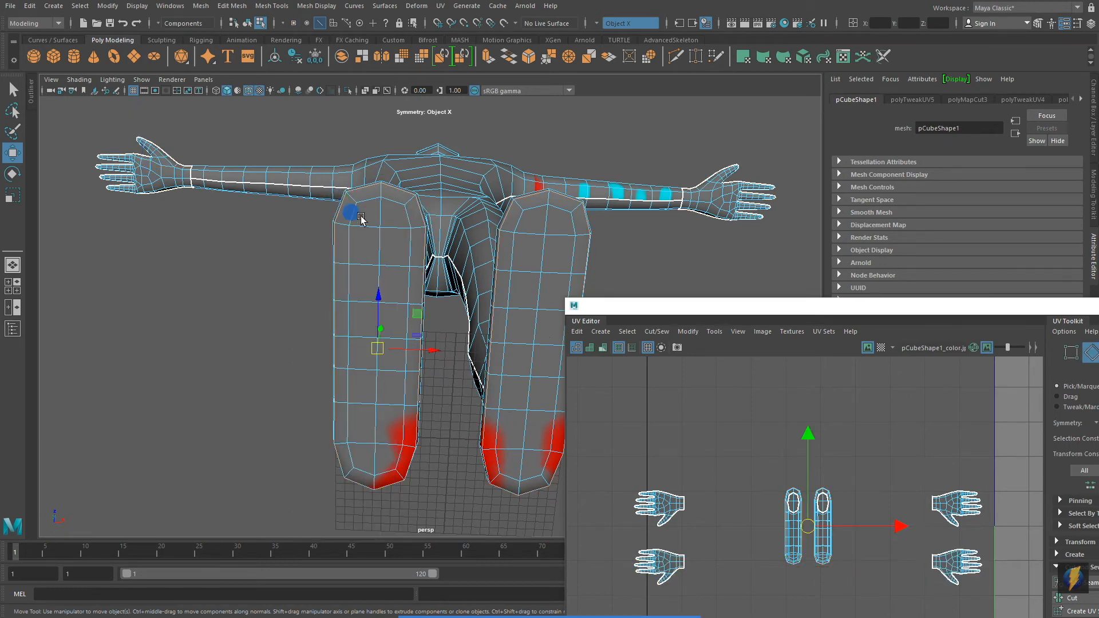
alt+drag(483, 289, 407, 301)
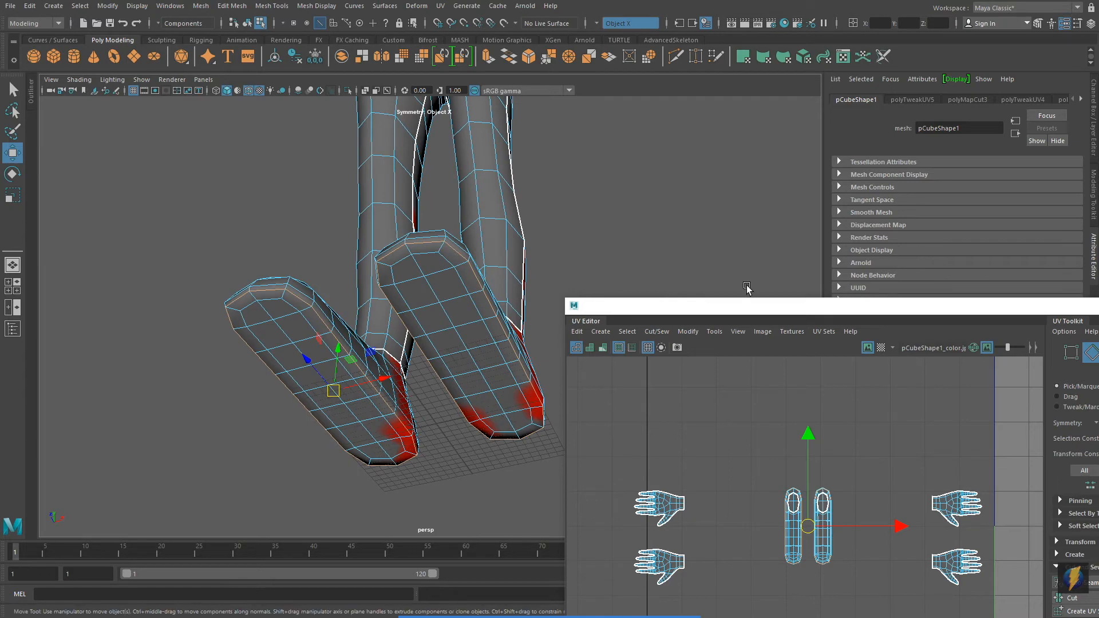
drag(757, 308, 652, 219)
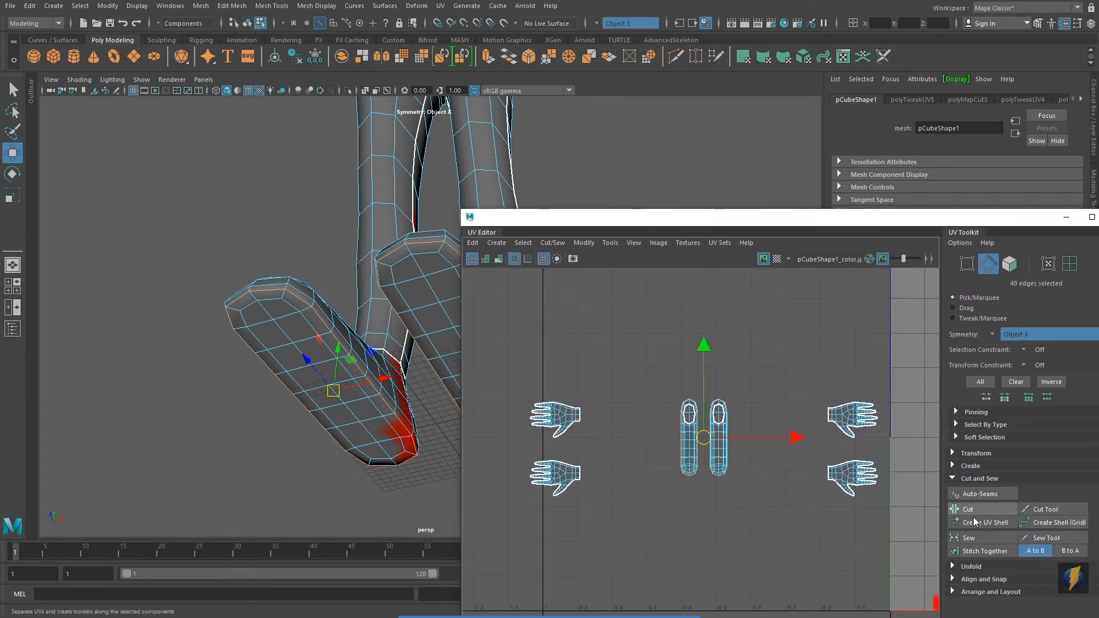
click(956, 511)
Step: Select the upper parts of both feet as UV shells and move them straight down, off the sole shells
alt+right_drag(779, 444, 647, 448)
alt+middle_drag(646, 447, 647, 477)
click(1068, 263)
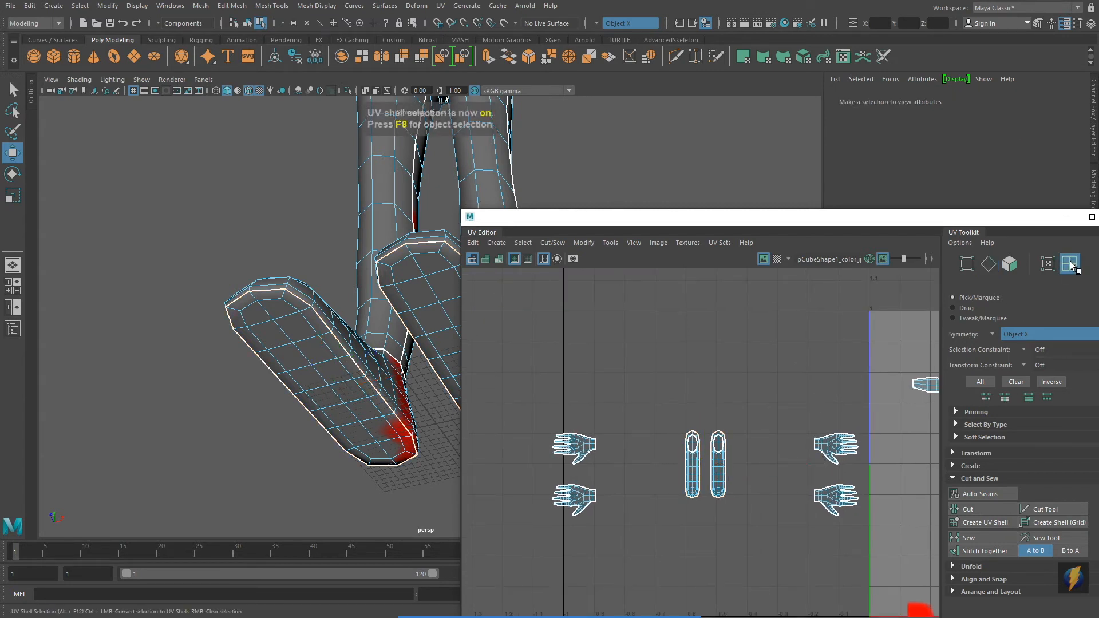
click(695, 474)
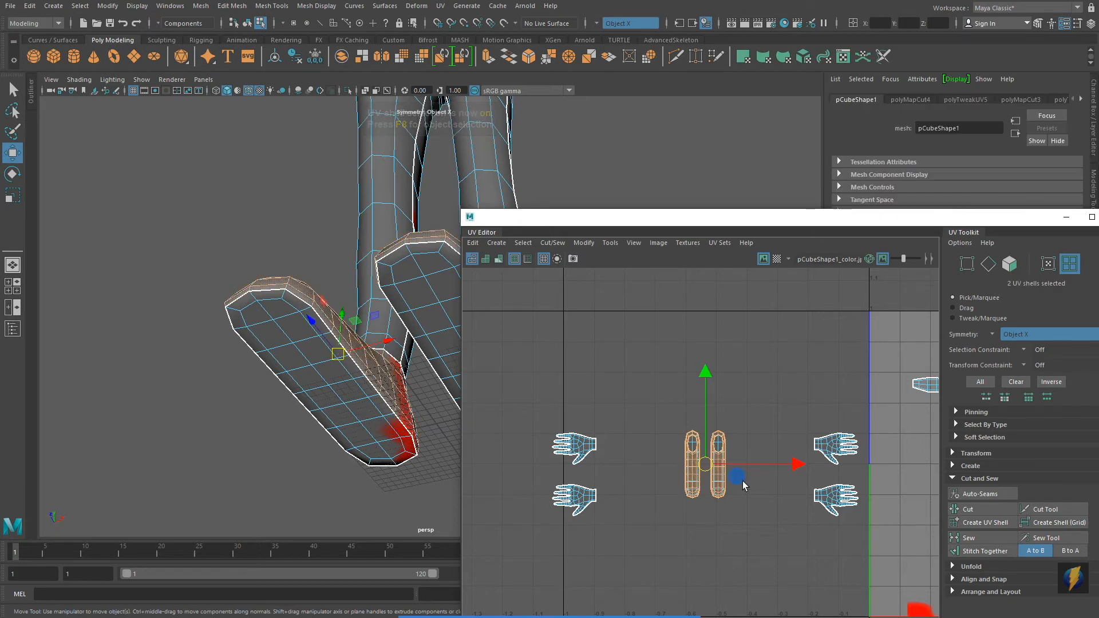
drag(706, 373, 708, 452)
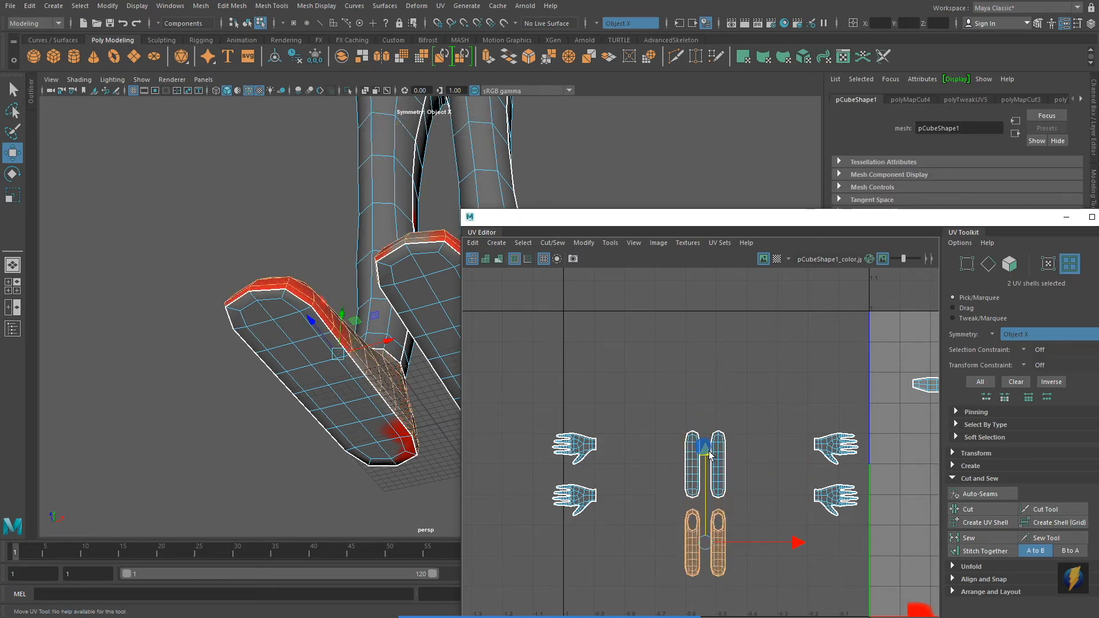
Step: Review the split feet on the model and the front and back body shells in the UV Editor
alt+drag(349, 333, 321, 335)
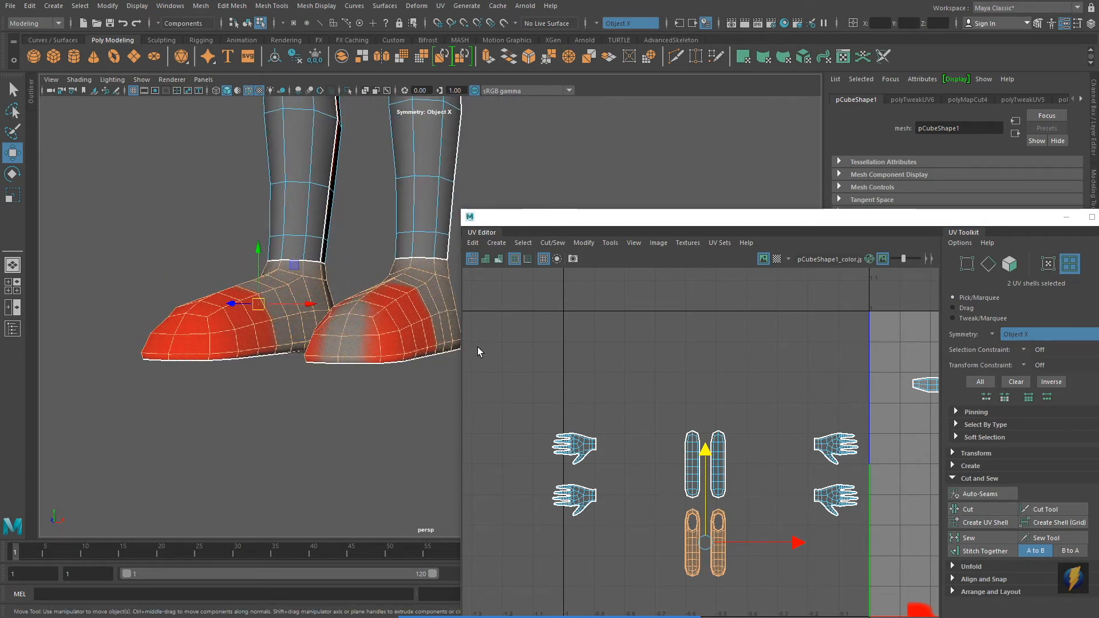
alt+right_drag(184, 257, 89, 252)
alt+middle_drag(273, 210, 231, 419)
alt+right_drag(375, 267, 314, 252)
alt+middle_drag(324, 221, 299, 275)
alt+drag(300, 276, 347, 280)
drag(791, 221, 709, 186)
alt+middle_drag(777, 334, 400, 342)
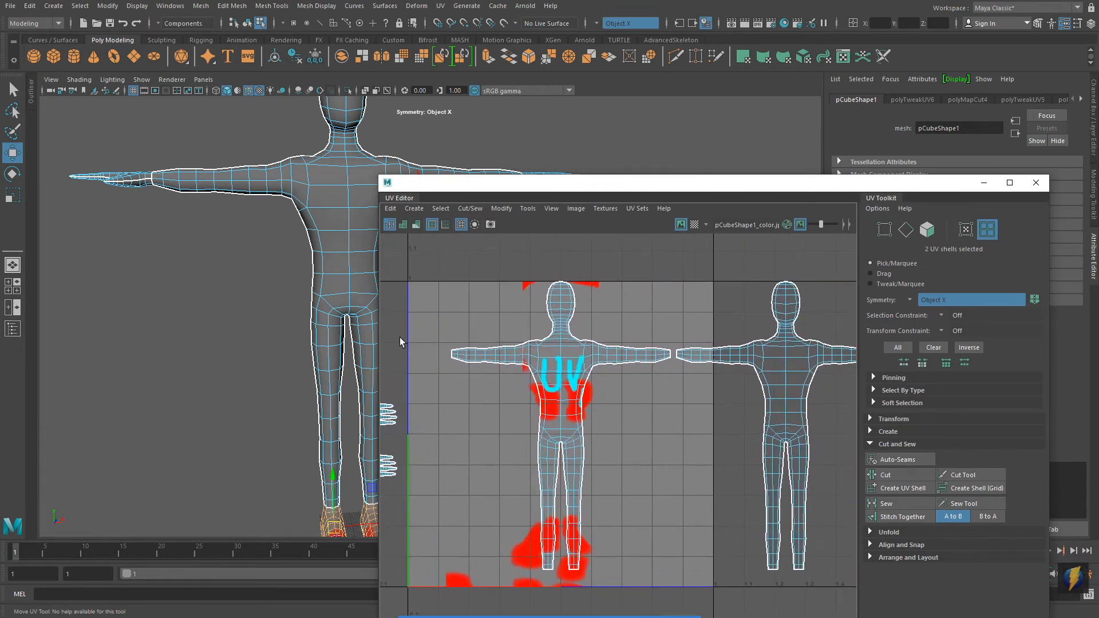
scroll(460, 366, up, 1)
scroll(505, 352, up, 1)
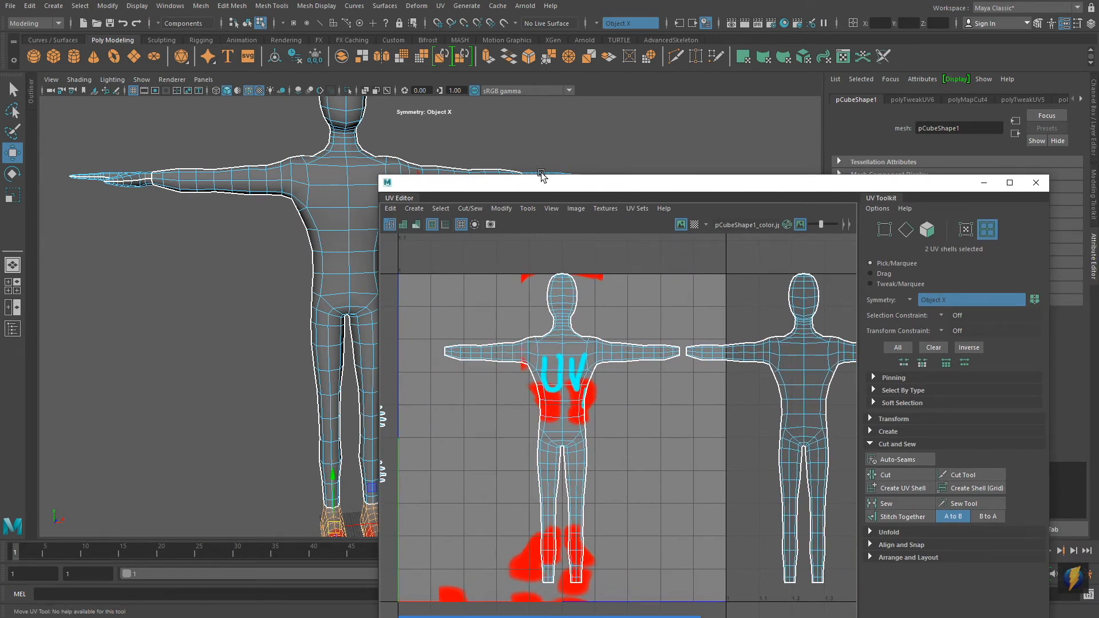
drag(551, 186, 541, 124)
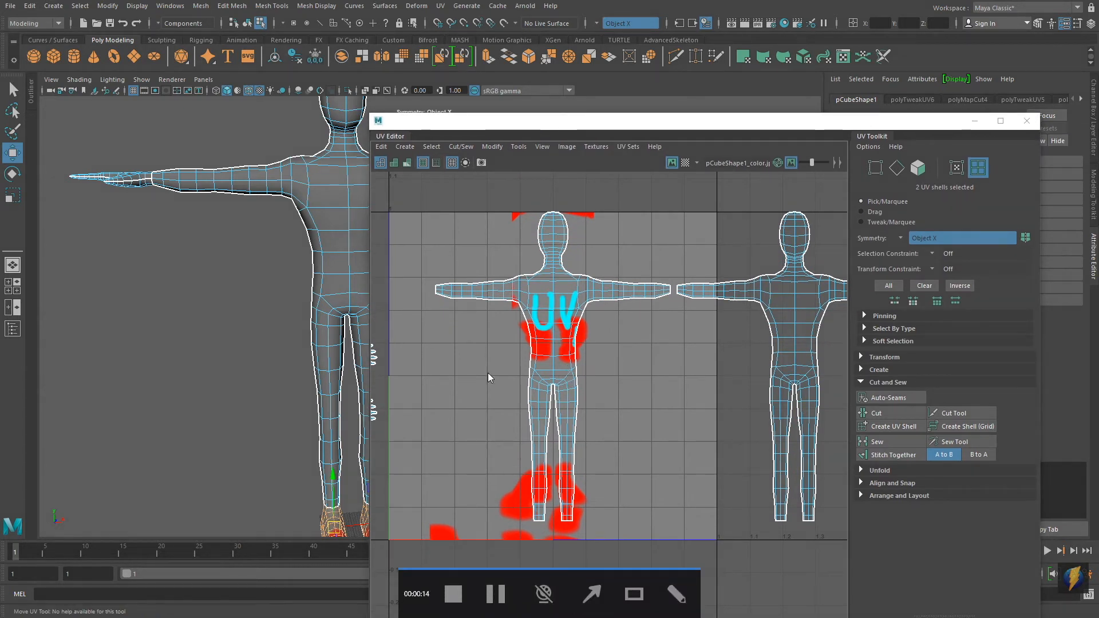
Step: Turn on UV distortion shading for the character mesh and move the UV Editor aside to uncover the model
drag(470, 394, 409, 175)
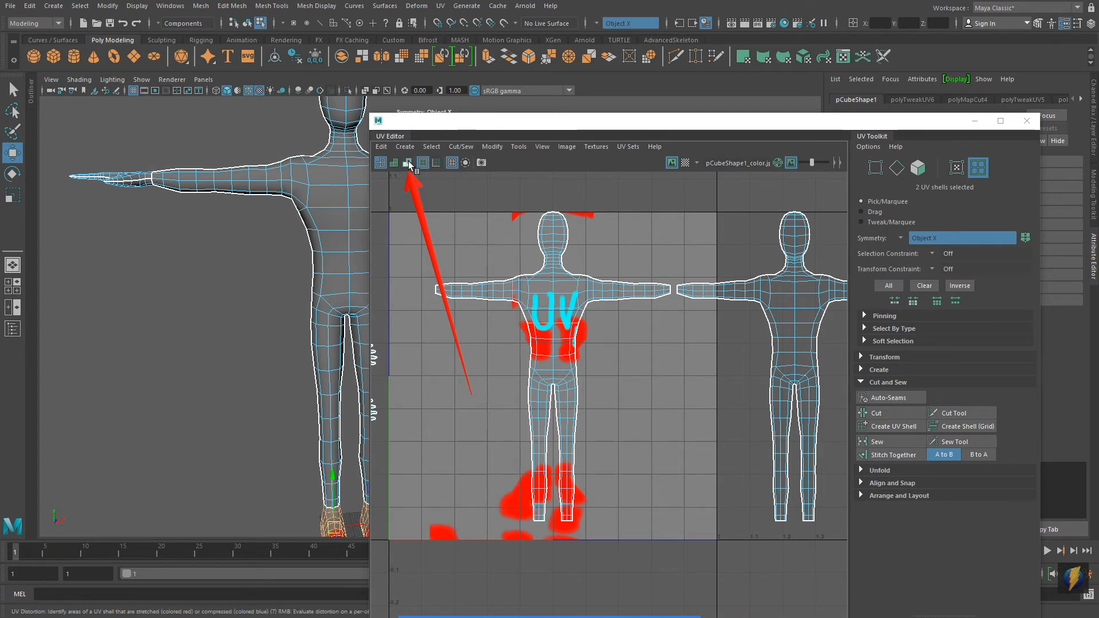
click(407, 163)
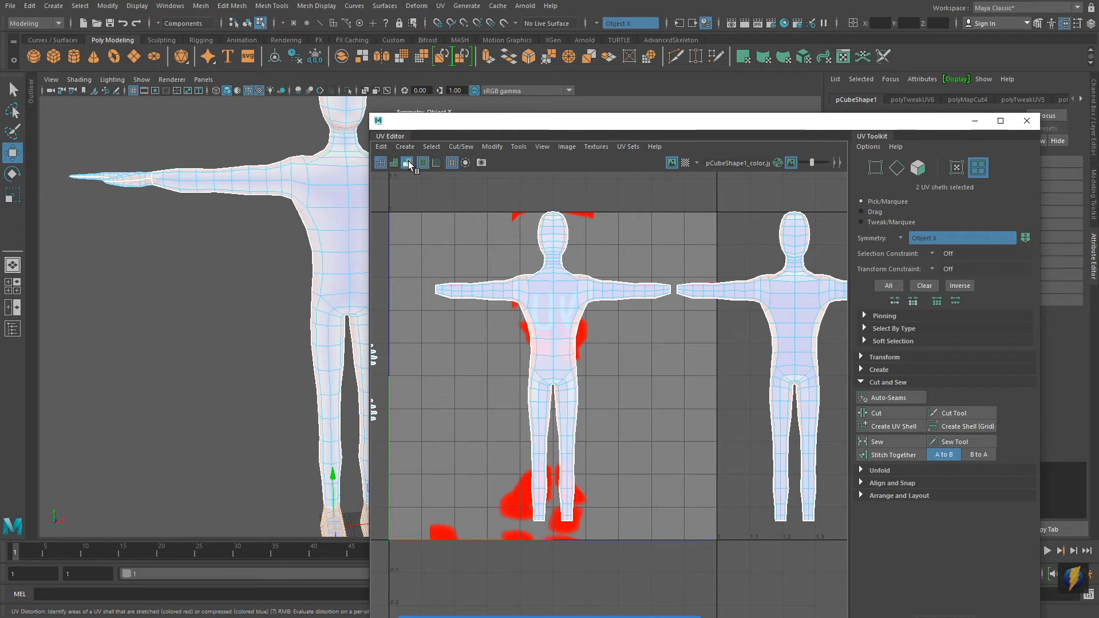
drag(479, 121, 589, 165)
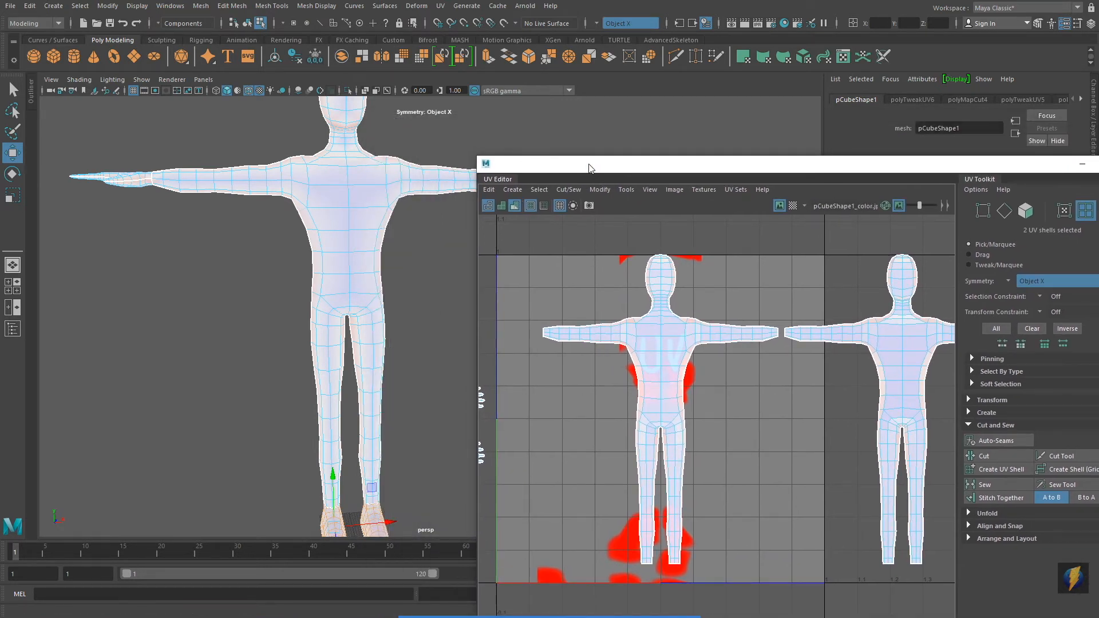
Step: Examine the distortion shading on the model's head, neck, shoulders, torso and legs for stretched and compressed areas
scroll(393, 284, up, 6)
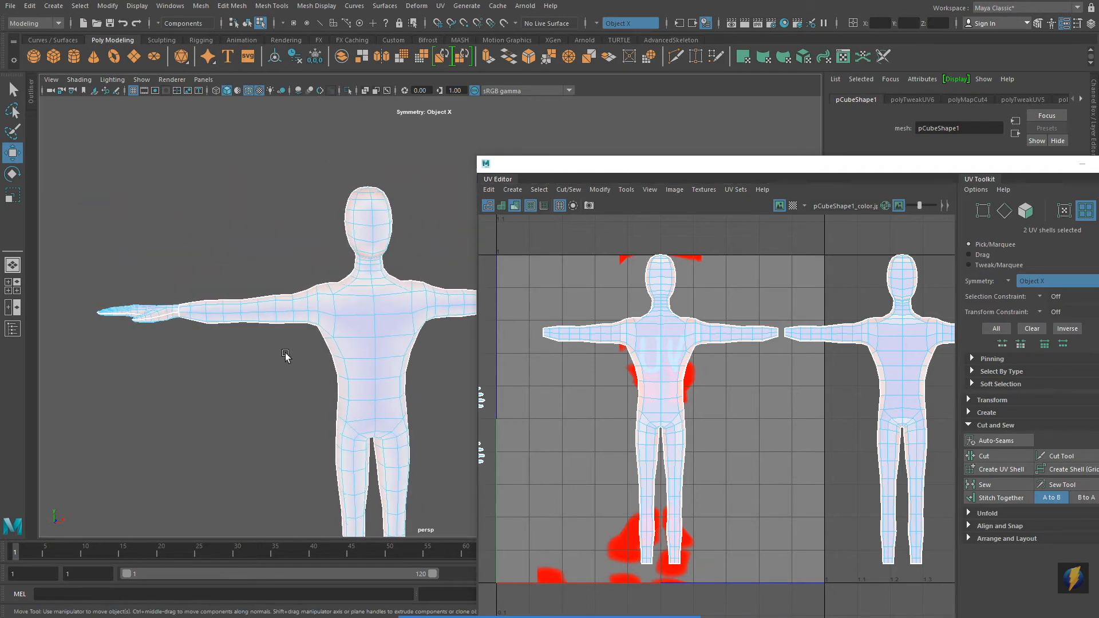
alt+right_drag(500, 349, 508, 352)
alt+drag(419, 313, 367, 281)
alt+middle_drag(367, 281, 417, 385)
alt+drag(417, 385, 437, 379)
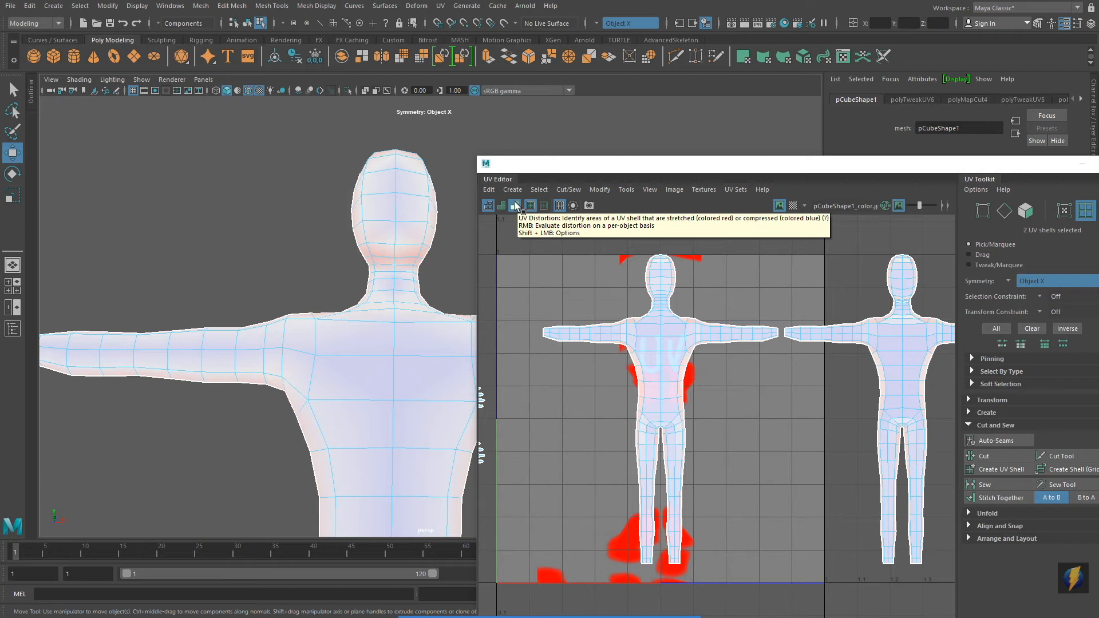
alt+drag(400, 262, 366, 276)
alt+right_drag(362, 280, 536, 283)
alt+drag(370, 256, 424, 293)
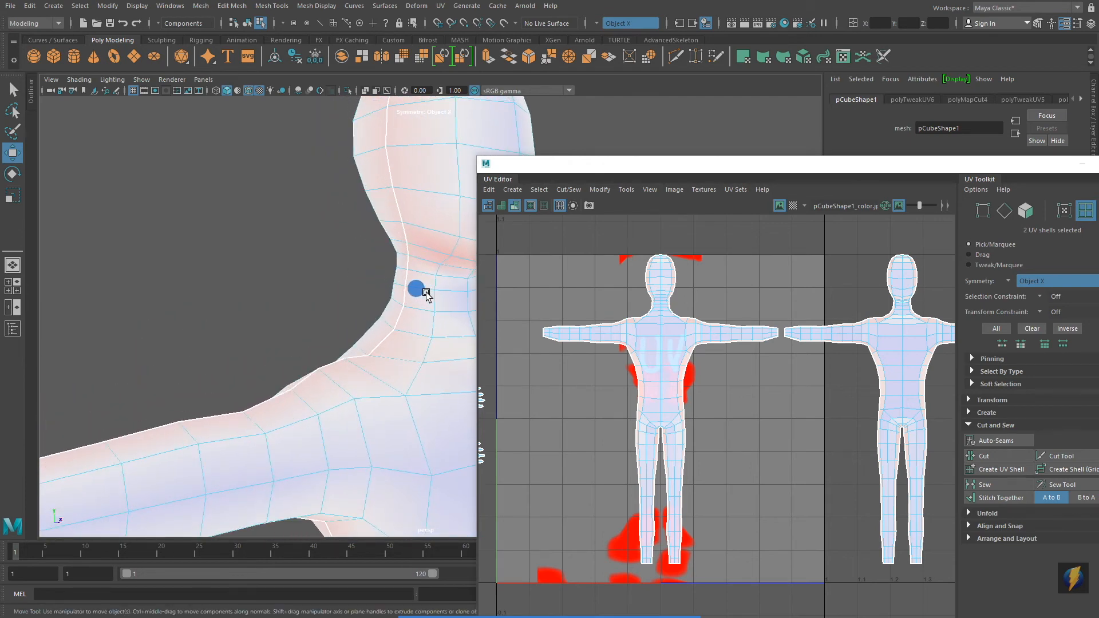
alt+middle_drag(420, 294, 345, 143)
alt+right_drag(366, 303, 301, 305)
mouse_move(336, 318)
alt+mouse_down()
mouse_move(380, 303)
mouse_move(332, 261)
mouse_move(355, 267)
mouse_move(350, 303)
alt+mouse_up()
alt+right_drag(350, 302, 523, 303)
alt+drag(400, 346, 307, 329)
alt+middle_drag(307, 302, 388, 393)
alt+drag(329, 298, 307, 291)
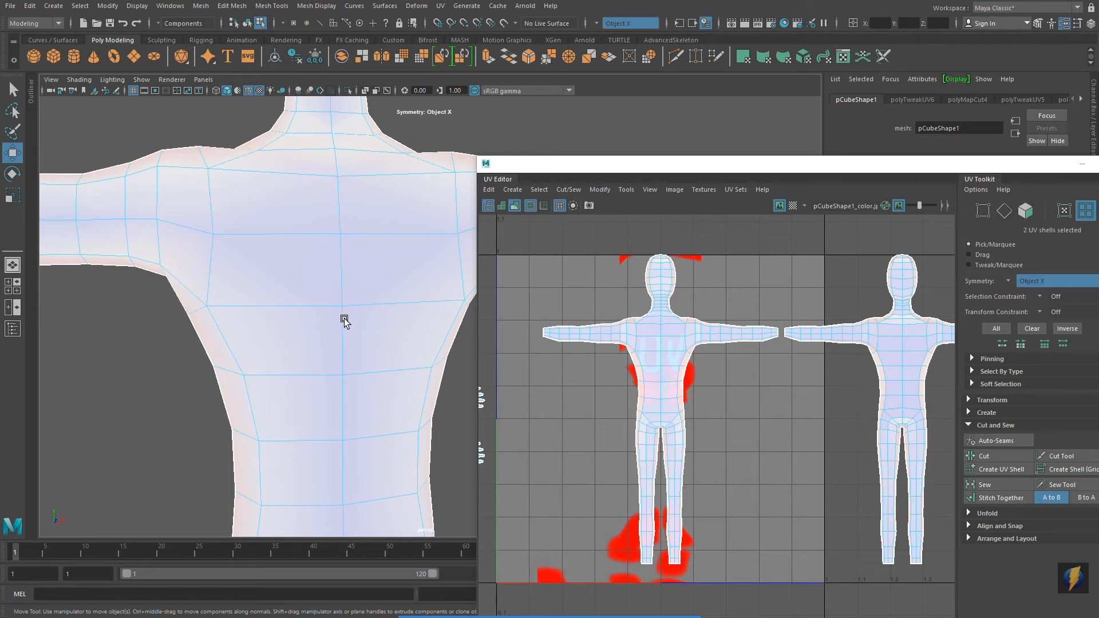
alt+right_drag(407, 302, 107, 289)
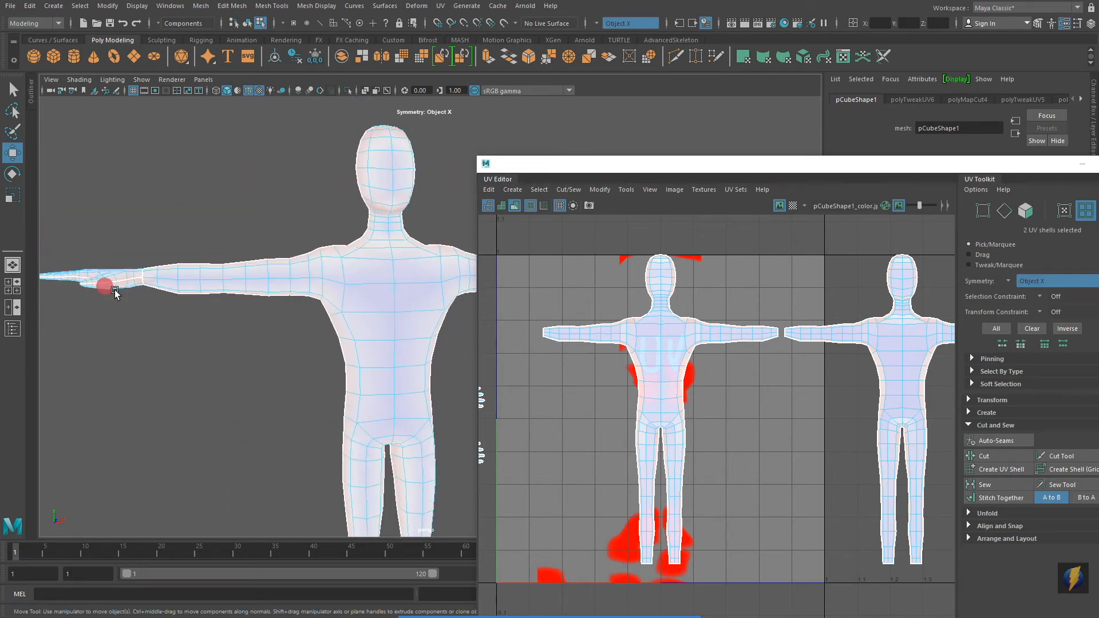
alt+middle_drag(362, 331, 289, 246)
alt+right_drag(393, 302, 357, 303)
alt+middle_drag(367, 307, 322, 253)
alt+right_drag(369, 254, 342, 253)
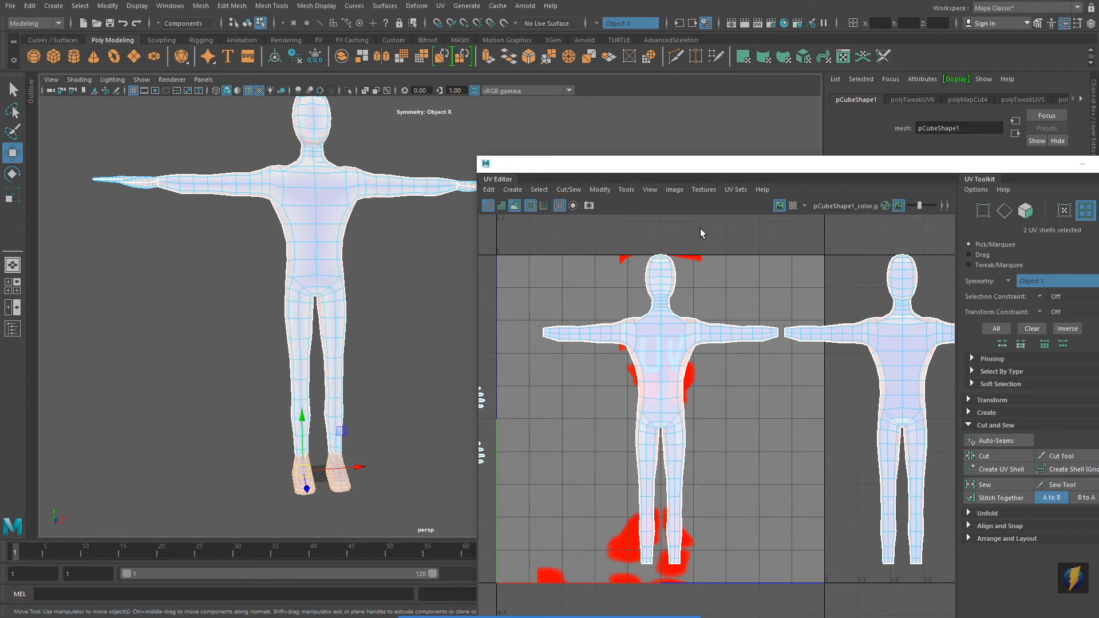
Step: Turn symmetry off and unfold all the UV shells of the body, hands and feet together
drag(748, 171, 604, 146)
scroll(572, 420, down, 5)
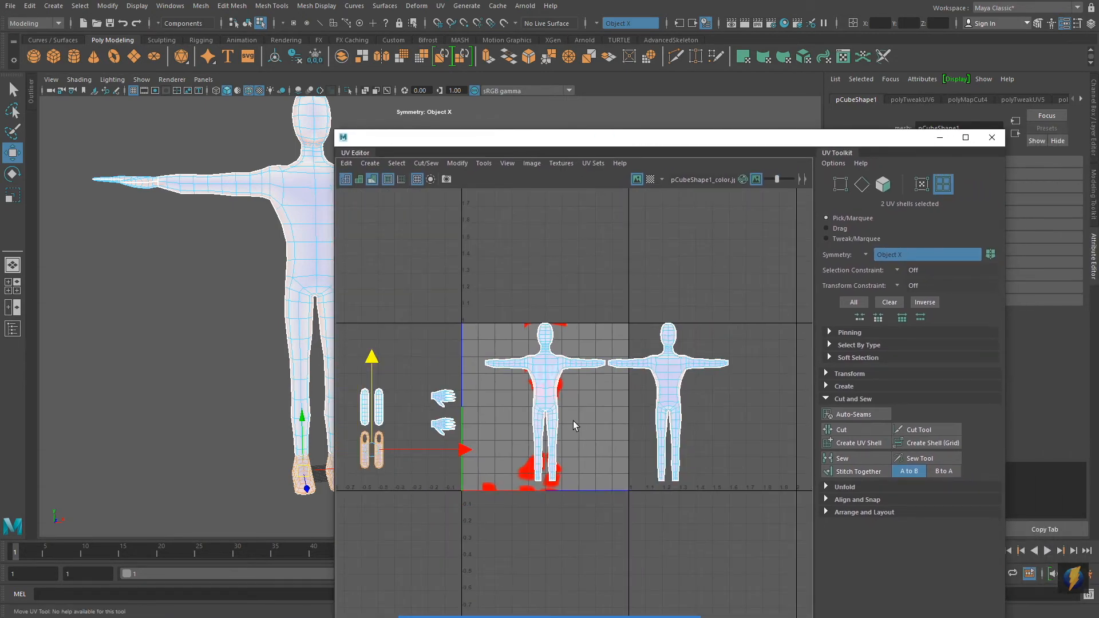
alt+middle_drag(594, 370, 627, 343)
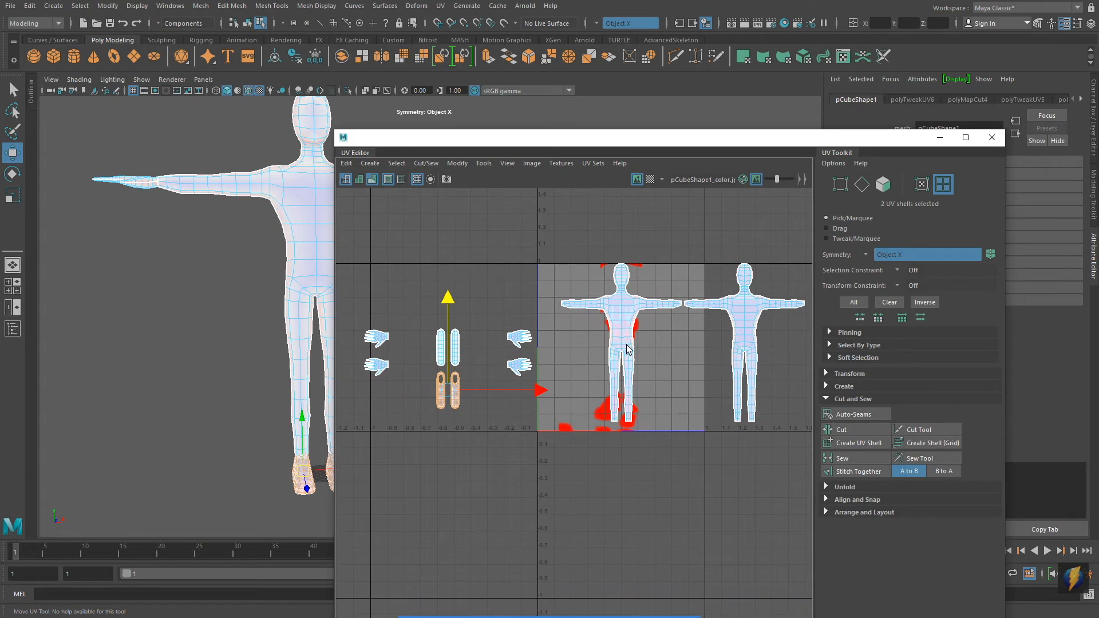
click(935, 185)
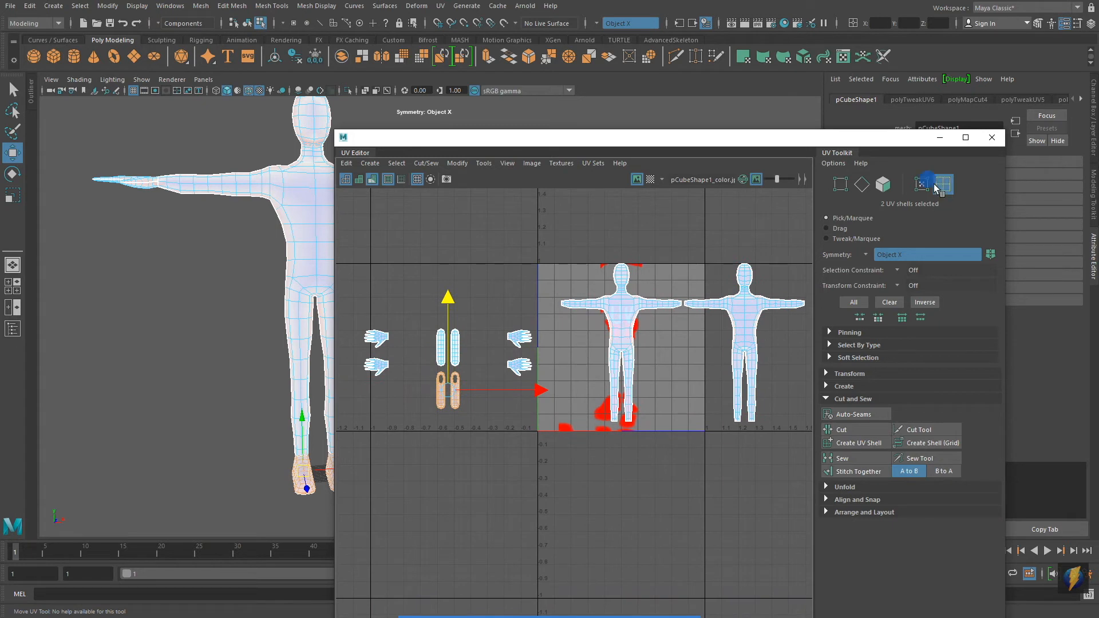
click(867, 255)
click(882, 258)
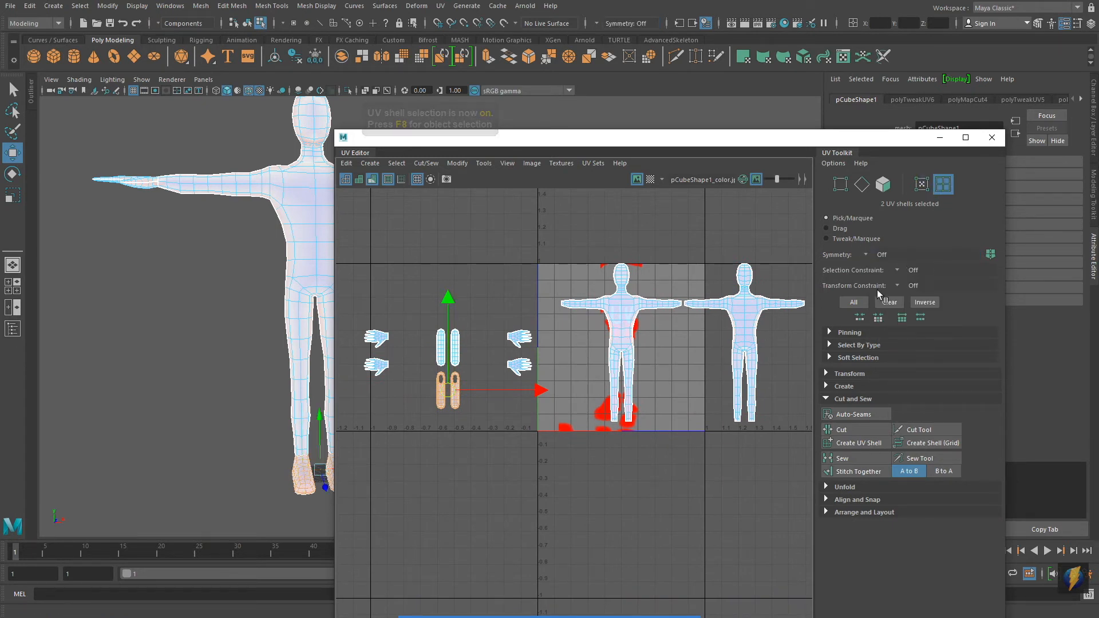
drag(355, 239, 808, 475)
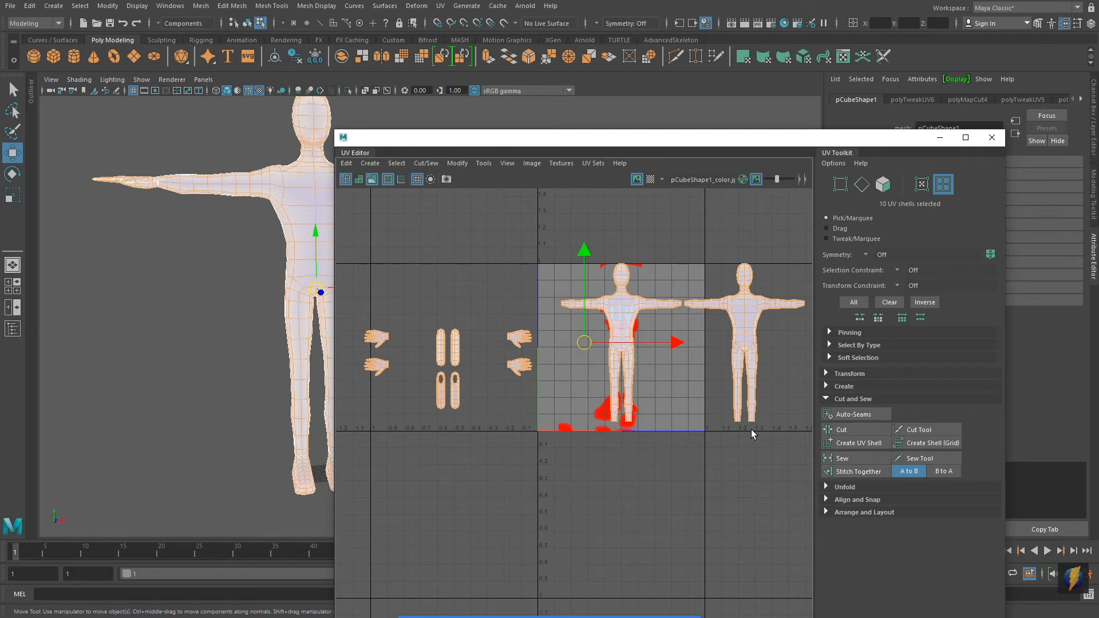
drag(624, 493, 822, 486)
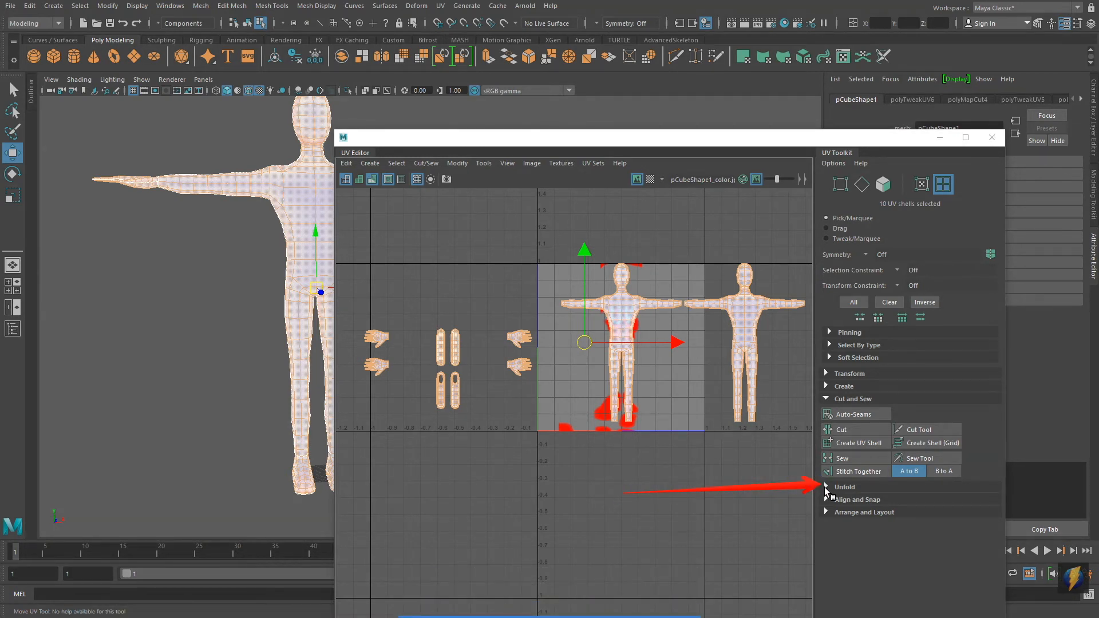
click(824, 487)
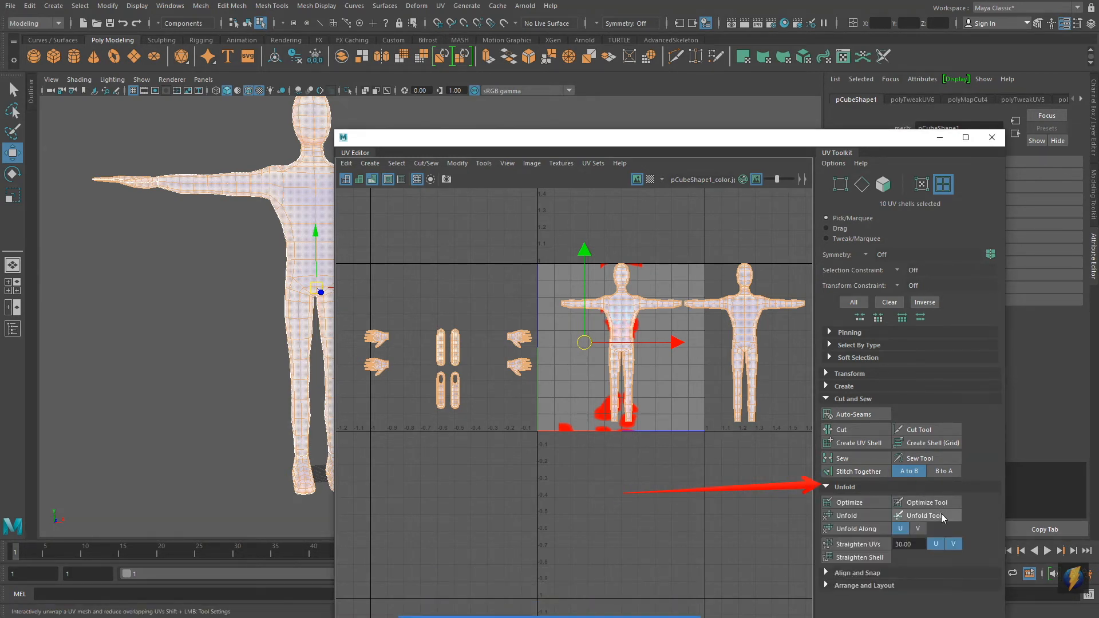
click(857, 516)
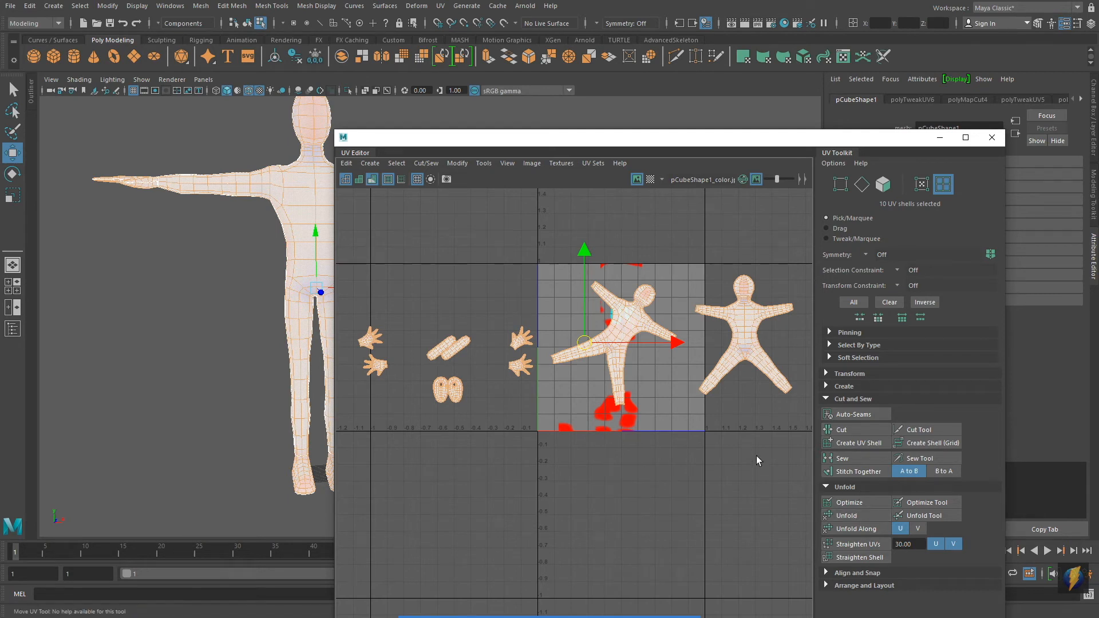
Step: Return the mesh to object mode and examine the distortion shading on the unfolded body shell and on the model
alt+right_drag(506, 332, 610, 344)
alt+middle_drag(610, 343, 432, 402)
alt+right_drag(434, 404, 750, 410)
alt+middle_drag(569, 387, 626, 392)
alt+right_drag(441, 407, 597, 404)
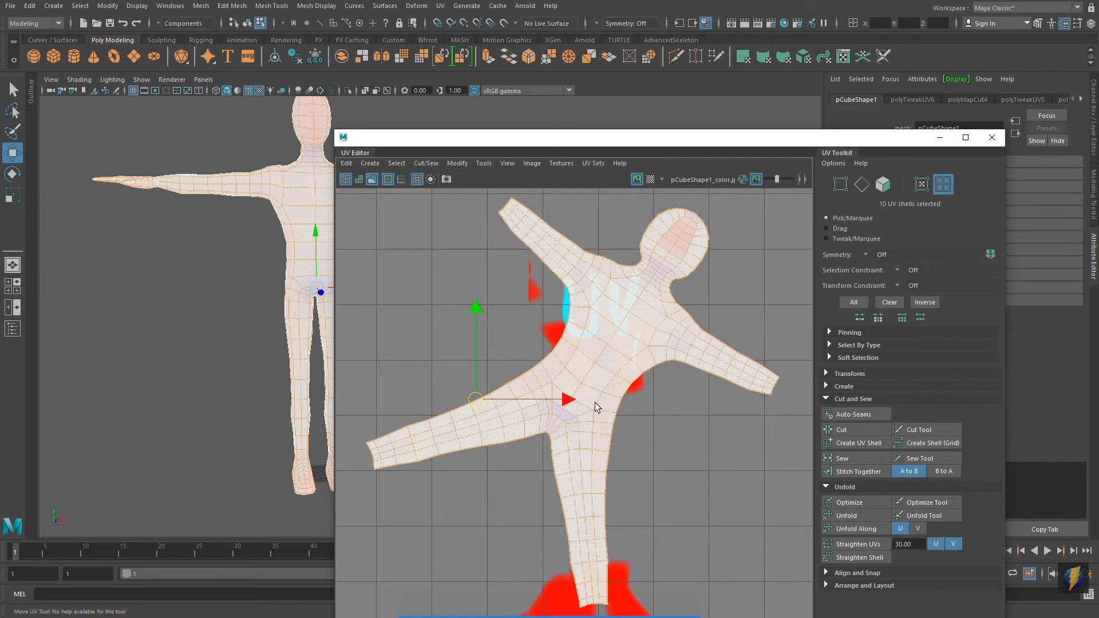
drag(510, 140, 605, 140)
alt+drag(256, 268, 296, 274)
right_drag(308, 248, 372, 231)
click(376, 276)
click(331, 295)
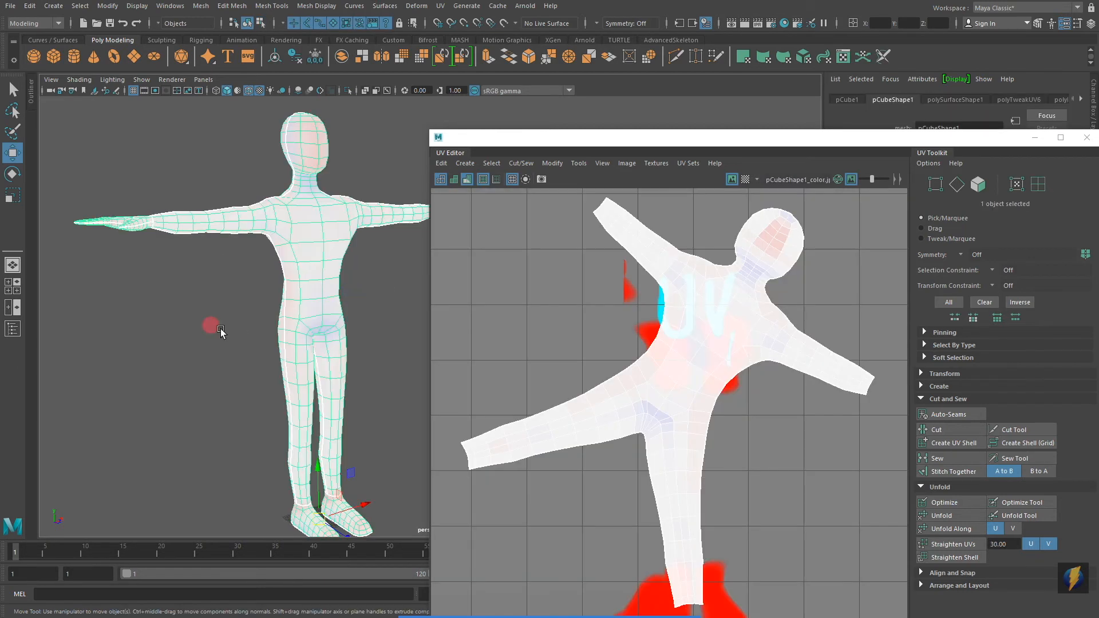
alt+right_drag(215, 327, 341, 327)
alt+middle_drag(691, 373, 620, 448)
alt+right_drag(621, 448, 612, 409)
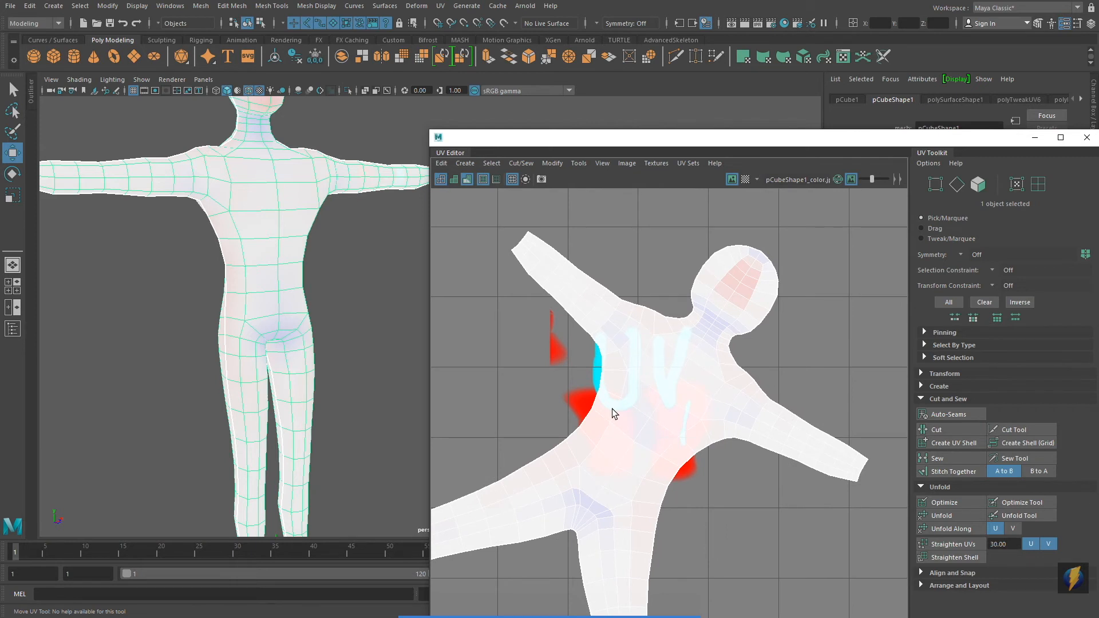
alt+right_drag(378, 326, 227, 327)
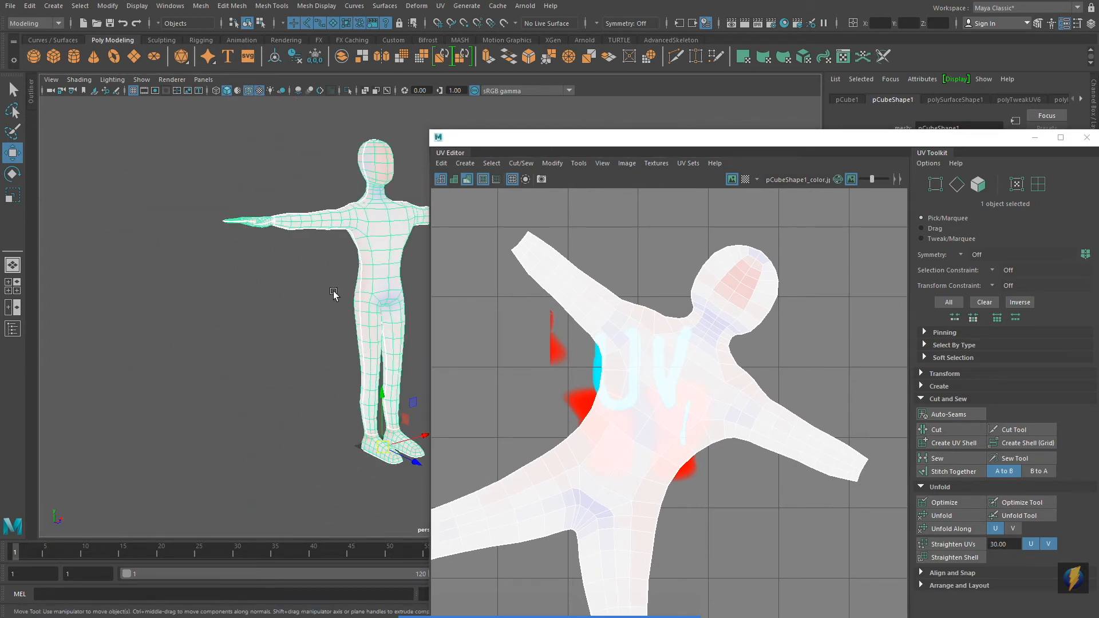
Step: Examine where the unfolded shells lie relative to the borders of the 0–1 UV tile
click(742, 139)
alt+right_drag(822, 366, 368, 369)
alt+right_drag(675, 366, 509, 355)
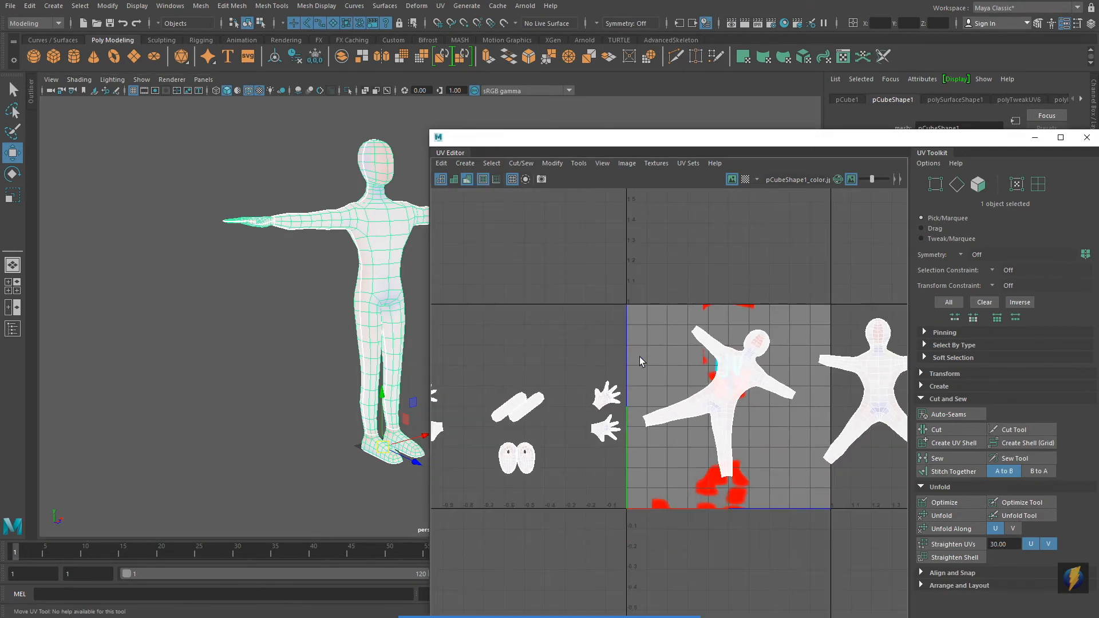
alt+middle_drag(728, 360, 667, 323)
alt+right_drag(667, 322, 528, 317)
alt+middle_drag(534, 317, 581, 318)
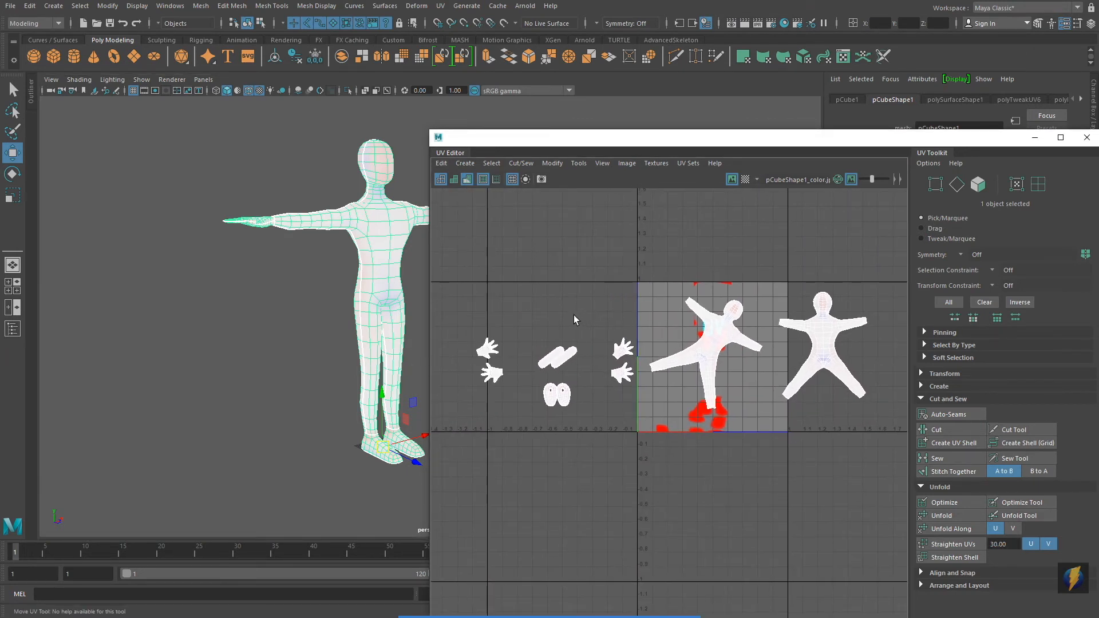
click(596, 603)
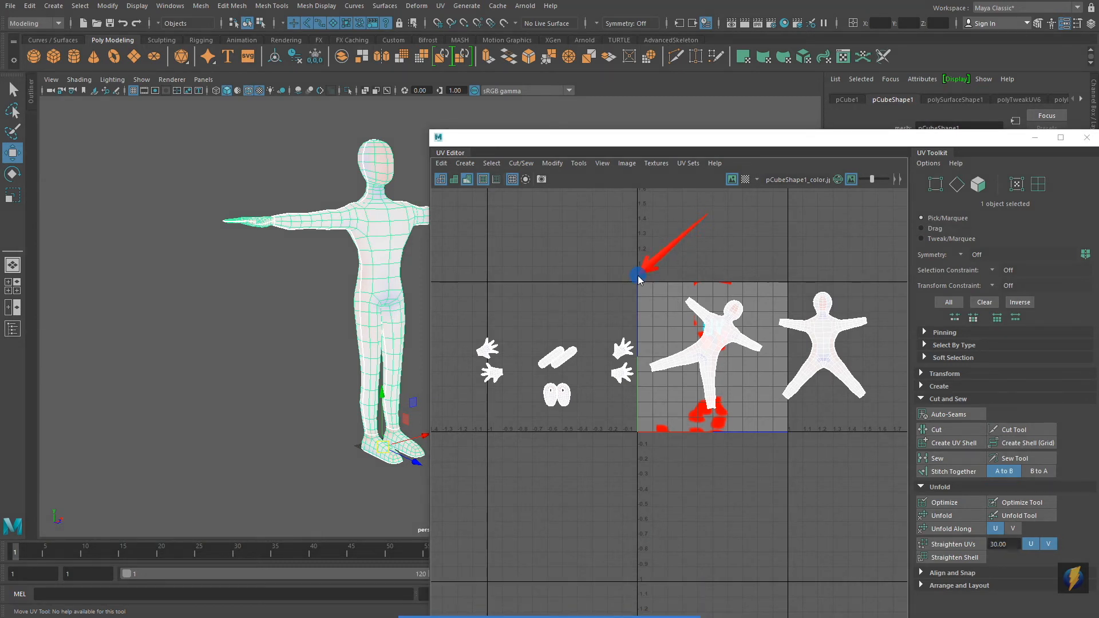
mouse_move(709, 215)
mouse_down()
mouse_move(790, 286)
mouse_move(791, 437)
mouse_move(645, 437)
mouse_move(634, 290)
mouse_up()
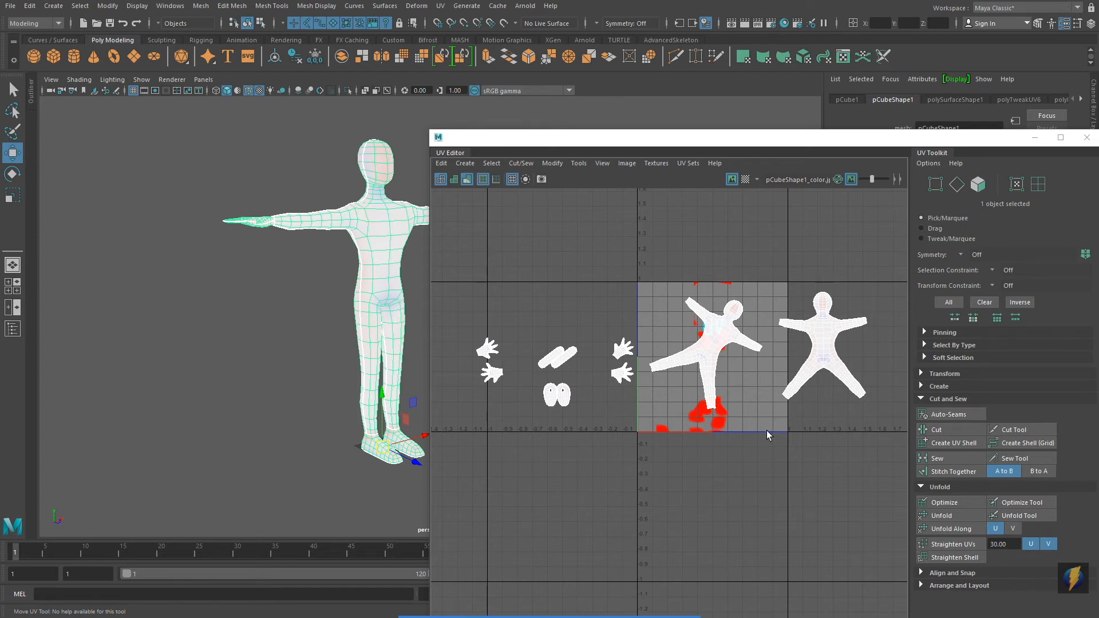
alt+middle_drag(761, 417, 767, 452)
mouse_move(767, 452)
alt+right_down()
mouse_move(704, 437)
mouse_move(761, 435)
alt+right_up()
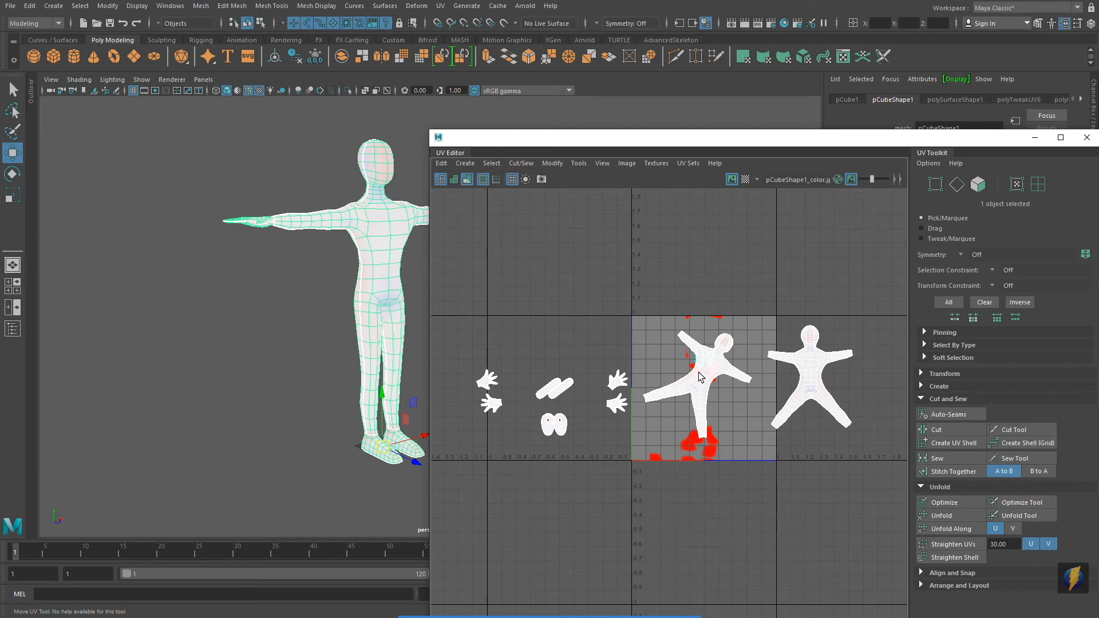
Step: Select all UV shells of the character and pack them into the 0–1 tile with the automatic Layout command
click(1038, 183)
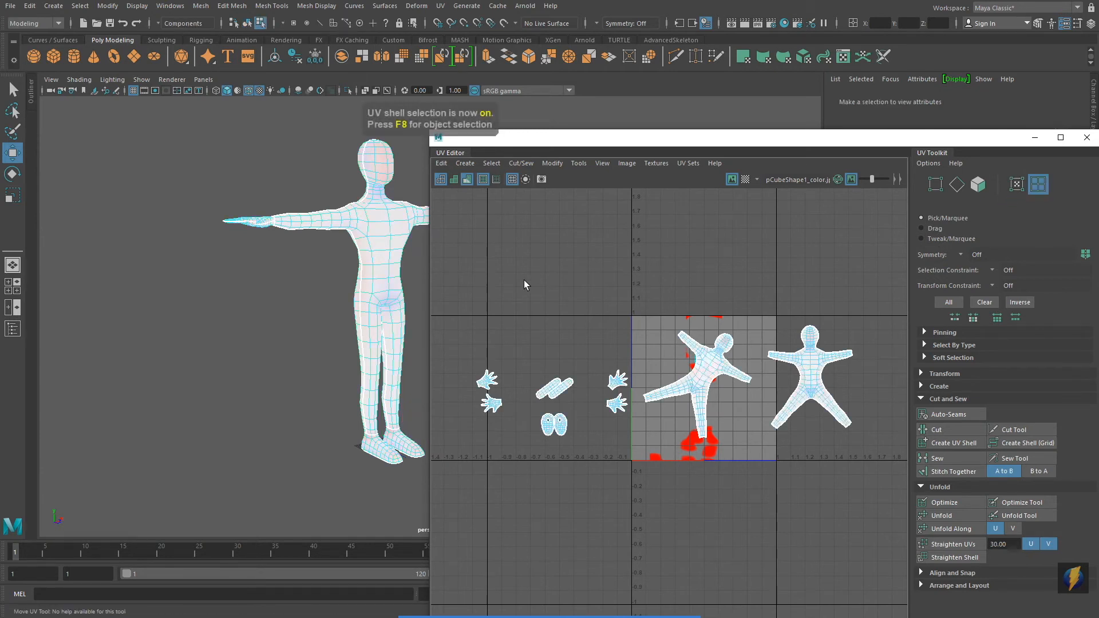
drag(466, 277, 869, 472)
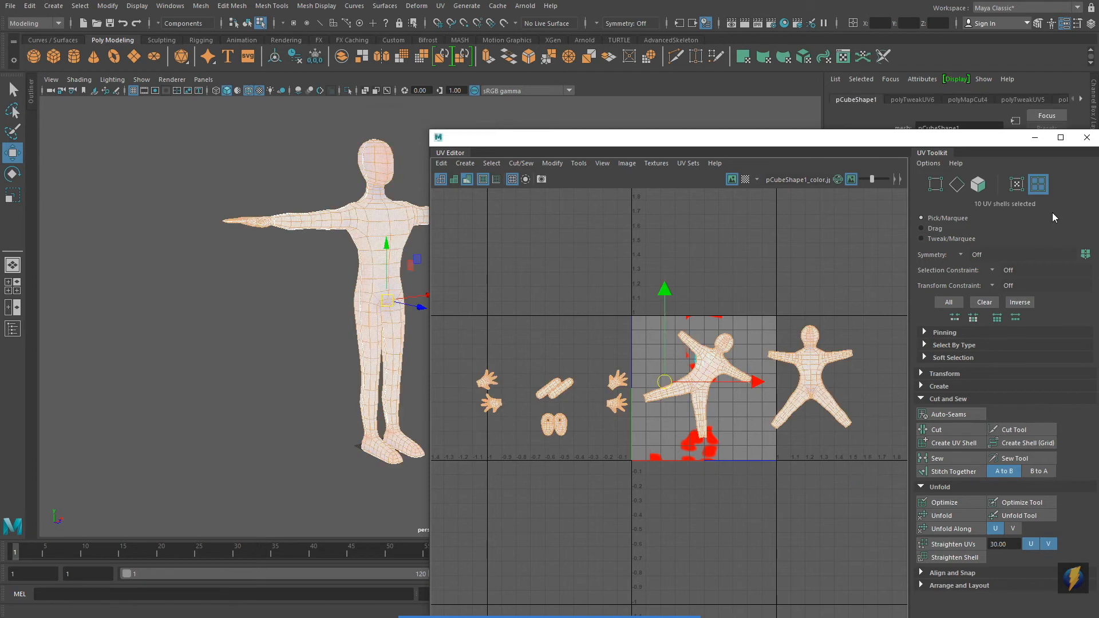
drag(878, 141, 858, 89)
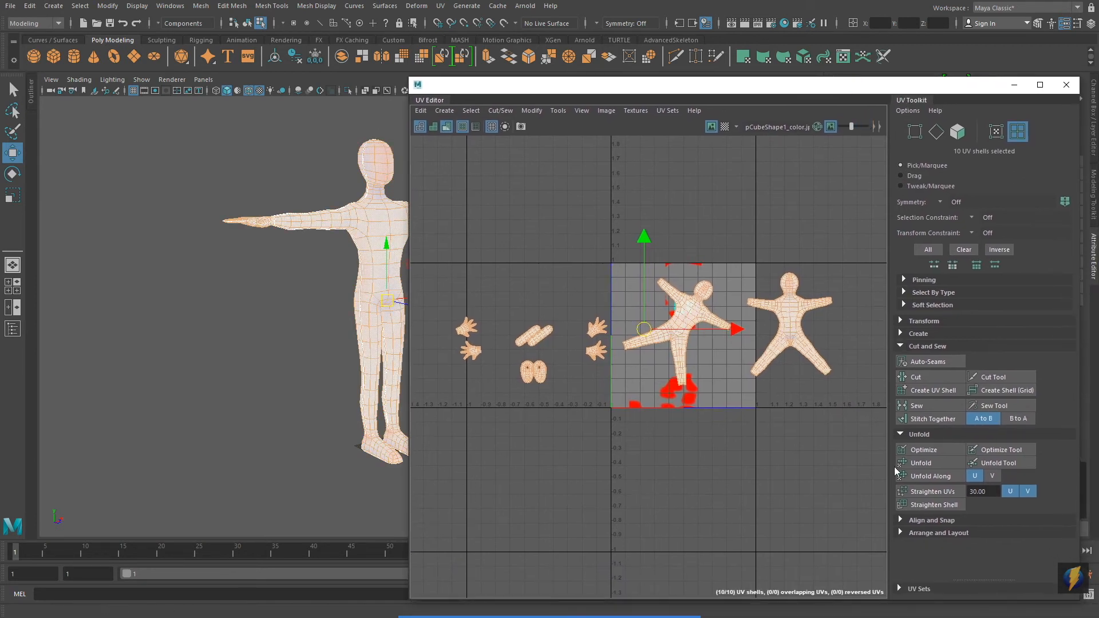
click(900, 533)
scroll(959, 534, down, 4)
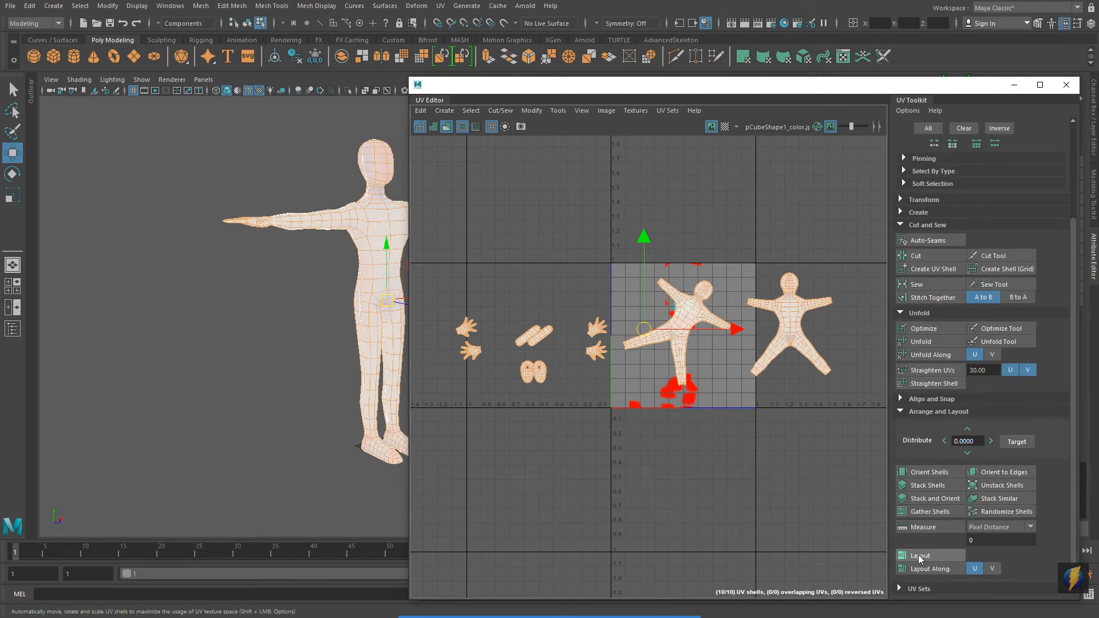
click(918, 554)
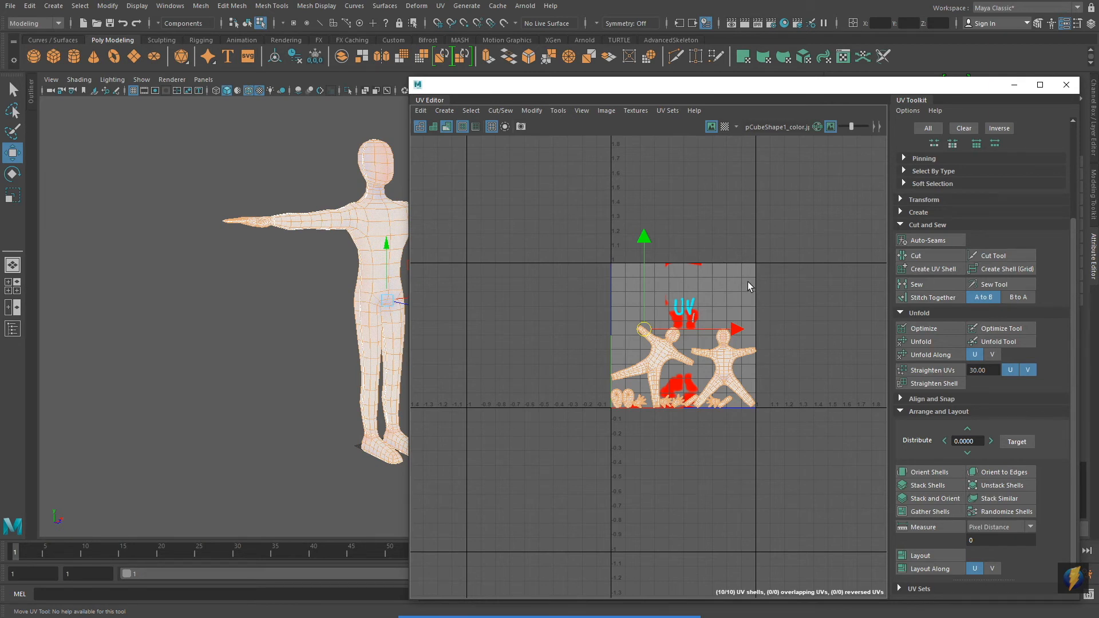
shift+click(730, 360)
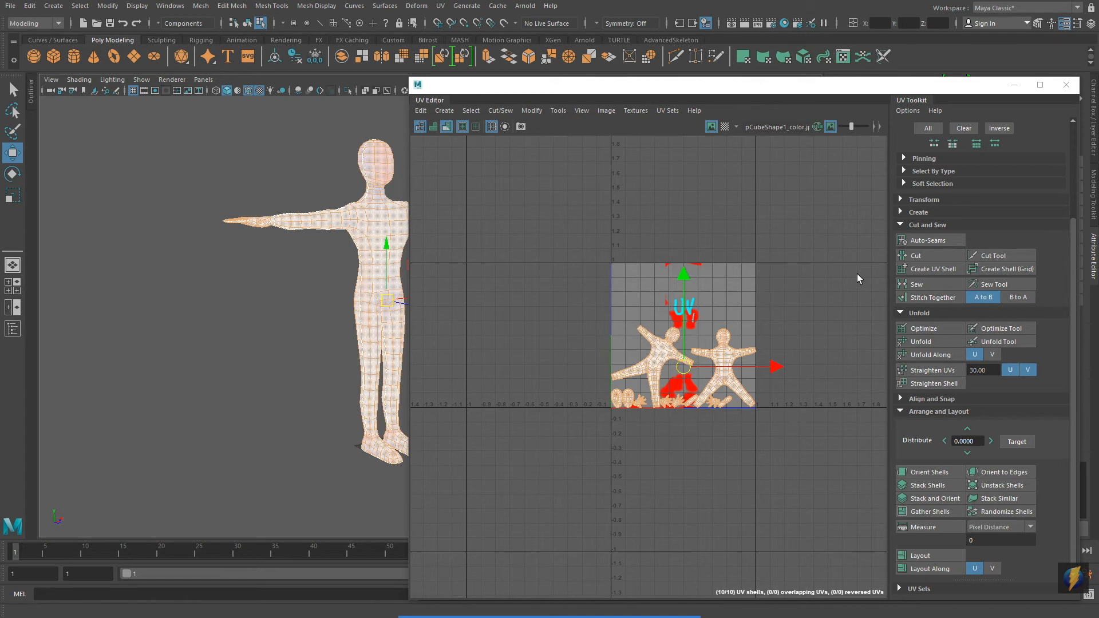
Step: Select the tilted body UV shell and move it up into the empty upper area of the 0–1 tile
scroll(652, 423, up, 5)
alt+middle_drag(710, 303, 695, 367)
right_drag(681, 343, 694, 366)
click(692, 366)
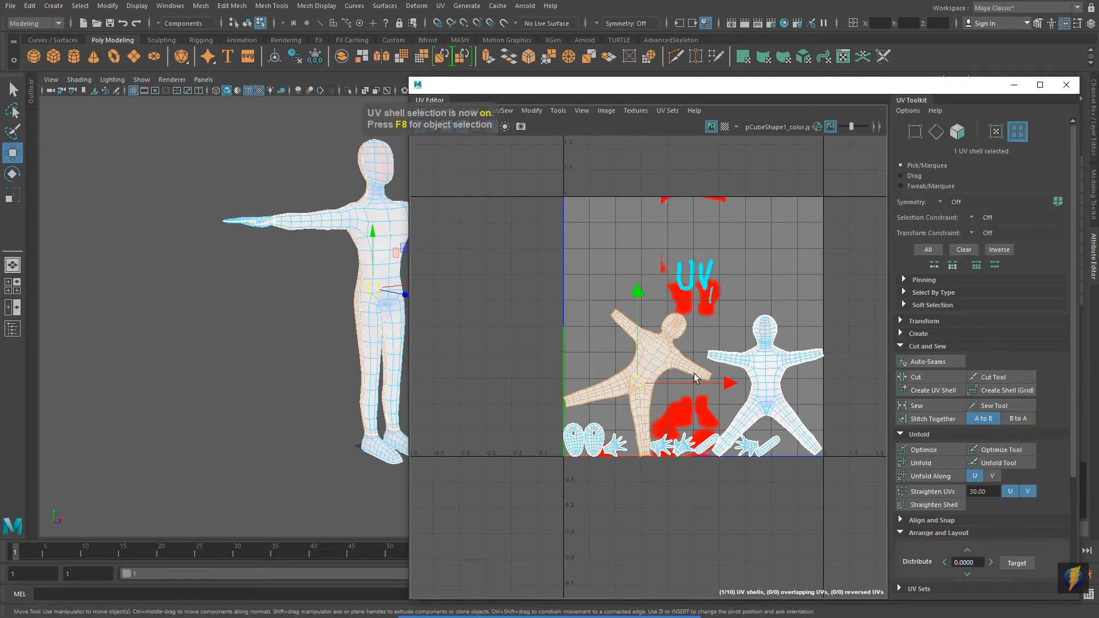
drag(637, 356, 628, 258)
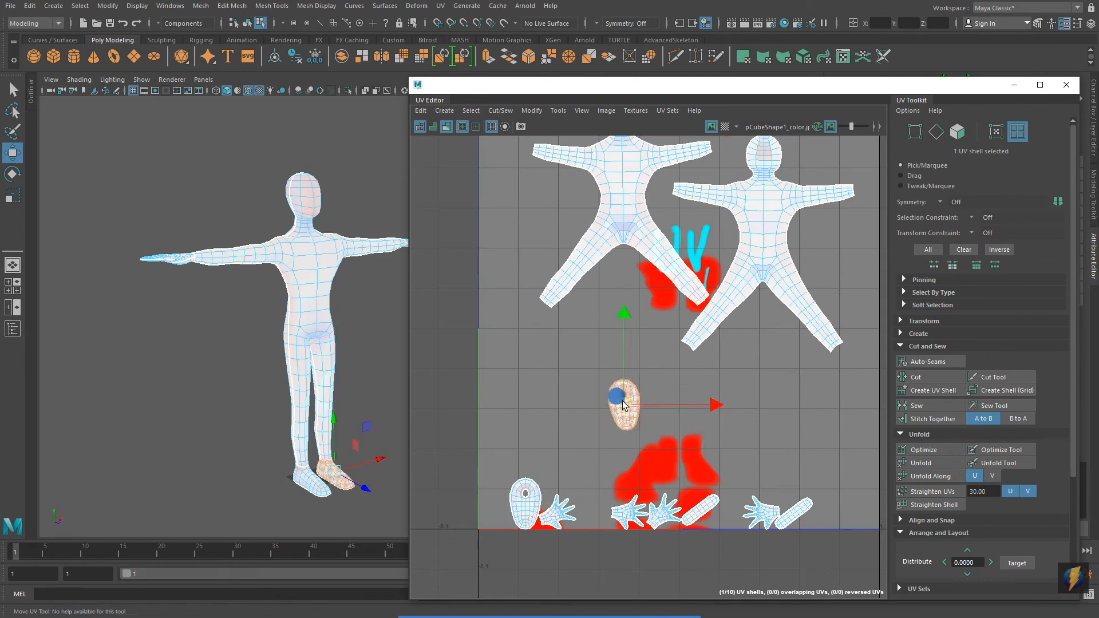
Step: Move the selected upper-foot UV shell into the gap between the legs of the body shell
drag(663, 403, 641, 292)
scroll(686, 320, up, 4)
key(e)
key(w)
Step: Rotate one foot-sole UV shell until it lies horizontal and place it below the upper-foot shells
scroll(654, 404, down, 8)
click(666, 533)
drag(666, 533, 618, 407)
key(e)
drag(687, 355, 703, 418)
key(w)
drag(619, 408, 609, 397)
Step: Rotate the other foot-sole UV shell horizontal and place it side by side with the first sole shell
click(822, 519)
drag(822, 519, 593, 301)
scroll(633, 286, up, 5)
key(e)
drag(716, 344, 740, 368)
key(w)
drag(684, 413, 648, 396)
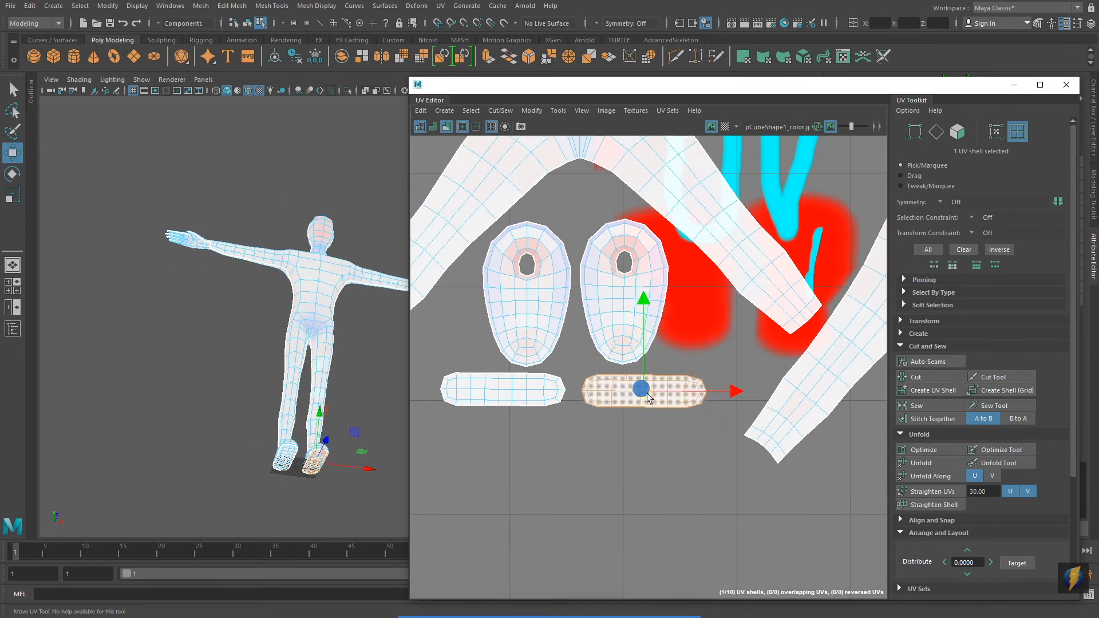
Step: Move one hand UV shell up under the outer arm of the higher body shell and rotate it to fit there
scroll(630, 395, down, 8)
click(548, 495)
alt+drag(274, 321, 311, 360)
drag(548, 495, 547, 272)
alt+middle_drag(547, 272, 589, 328)
key(e)
drag(613, 245, 533, 388)
key(w)
drag(583, 327, 583, 335)
Step: Move a second hand UV shell up beside the torso of the lower body shell, under its outer arm
click(642, 550)
alt+middle_drag(355, 309, 227, 336)
alt+drag(226, 336, 240, 349)
drag(642, 551, 792, 347)
Step: Move the third hand UV shell next to the hand beside the lower body shell and rotate it to match
click(667, 549)
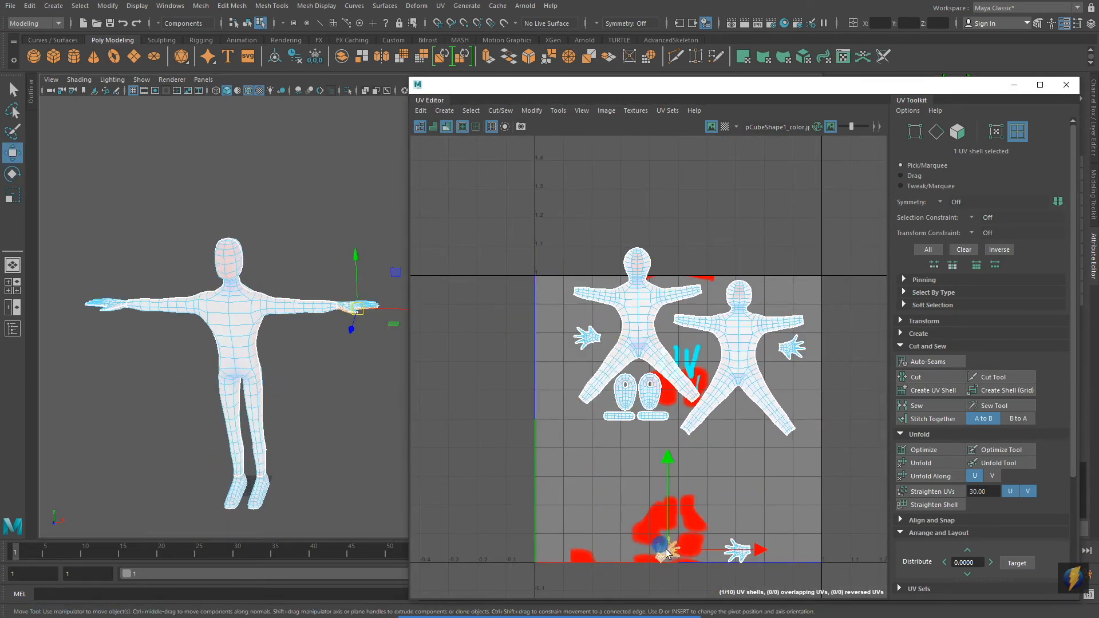
drag(667, 550, 787, 379)
scroll(817, 368, up, 5)
key(e)
drag(809, 327, 839, 387)
key(w)
drag(756, 392, 776, 347)
shift+click(764, 327)
scroll(776, 348, down, 4)
Step: Move the last hand UV shell up and stack it with the hand beside the higher body shell
click(738, 555)
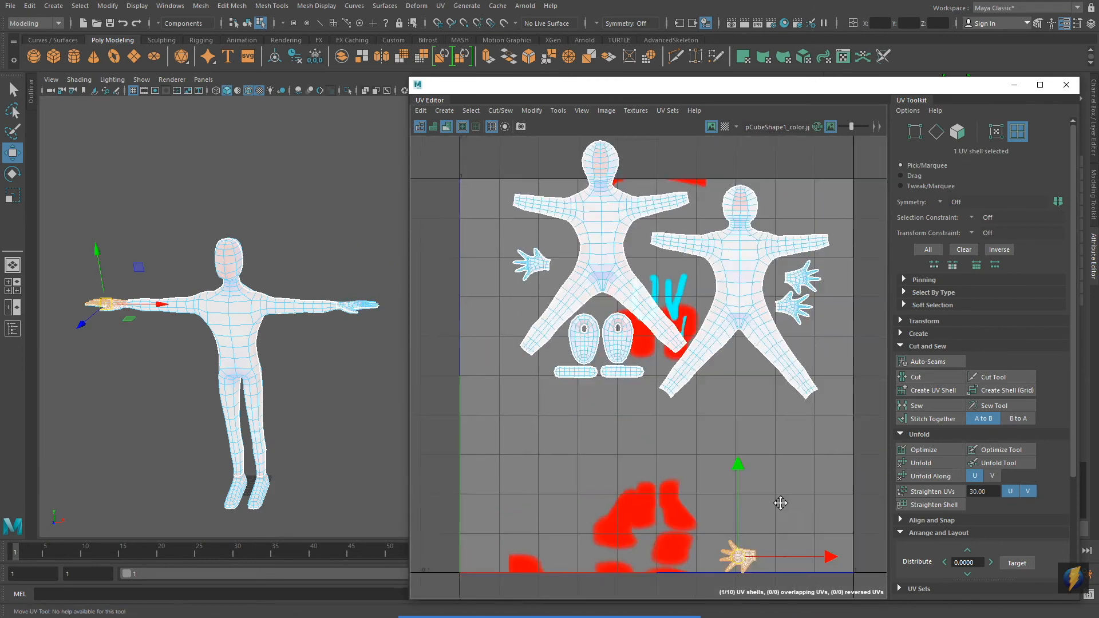
drag(738, 556, 543, 266)
scroll(638, 332, up, 5)
drag(654, 343, 695, 344)
scroll(472, 252, down, 6)
Step: Select all the UV shells, scale them together, and move them down into the 0–1 tile
drag(461, 201, 801, 452)
key(r)
drag(640, 304, 658, 307)
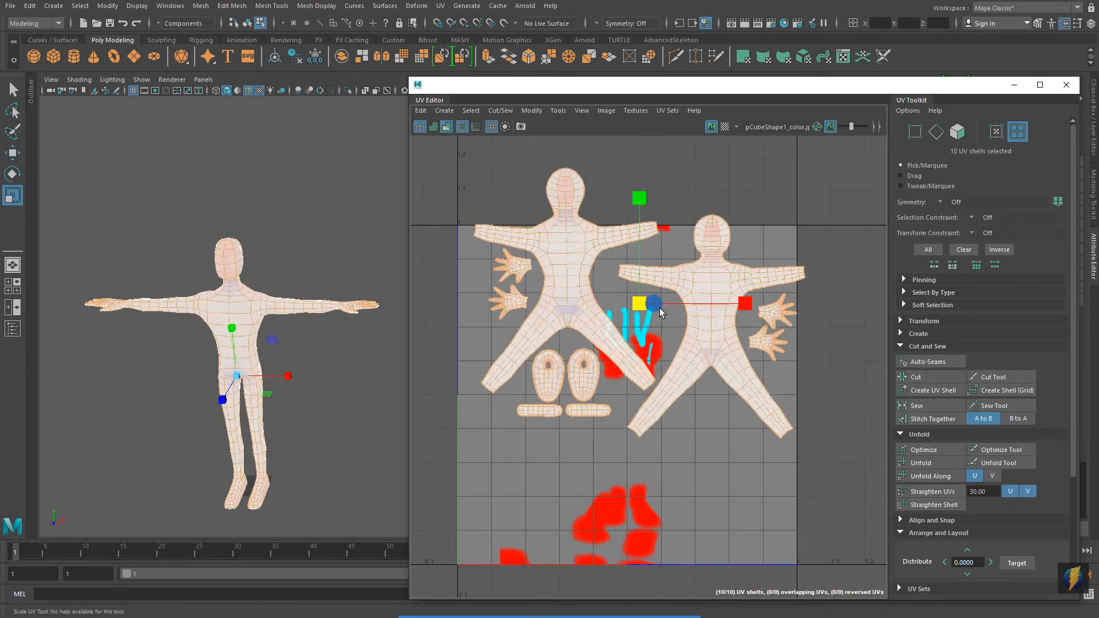
key(w)
drag(639, 213, 639, 280)
drag(723, 374, 712, 375)
alt+right_drag(597, 429, 679, 427)
key(r)
drag(634, 361, 637, 364)
key(w)
drag(637, 269, 636, 263)
alt+right_drag(643, 320, 655, 321)
alt+middle_drag(666, 395, 679, 346)
Step: Shift the lower body UV shell and its two hand shells down and closer to the other body shell
click(698, 390)
drag(737, 332, 715, 365)
click(807, 318)
shift+click(799, 355)
drag(818, 343, 791, 372)
Step: Scale and position all the UV shells together to fill the 0–1 tile, and save the scene
alt+right_drag(743, 366, 681, 366)
drag(459, 197, 807, 504)
key(r)
key(w)
drag(643, 358, 700, 361)
drag(647, 266, 647, 274)
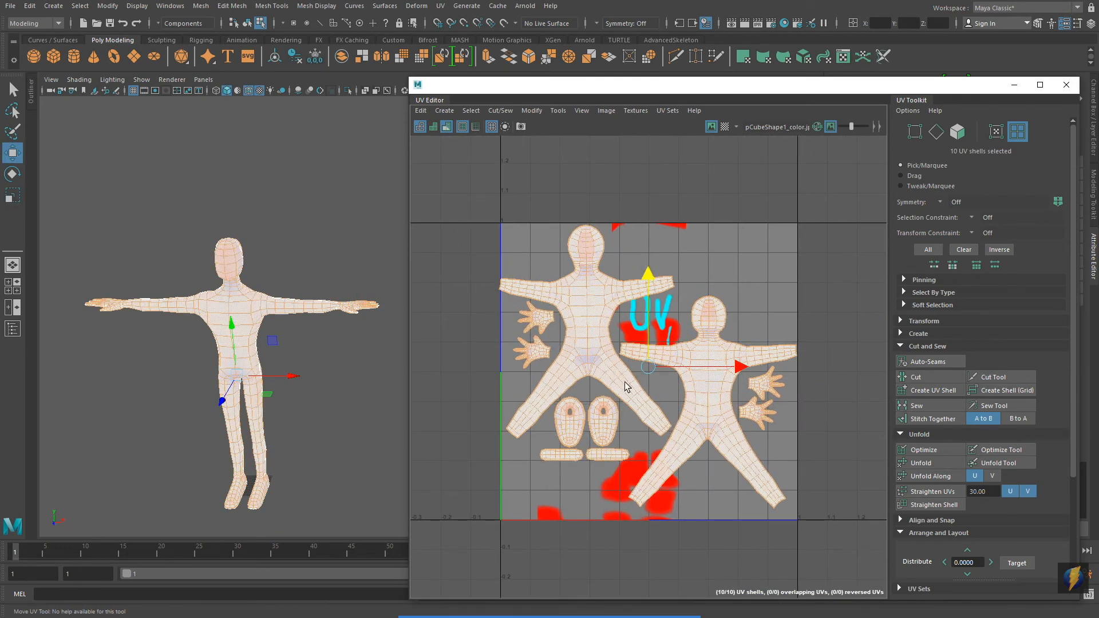
key(r)
key(w)
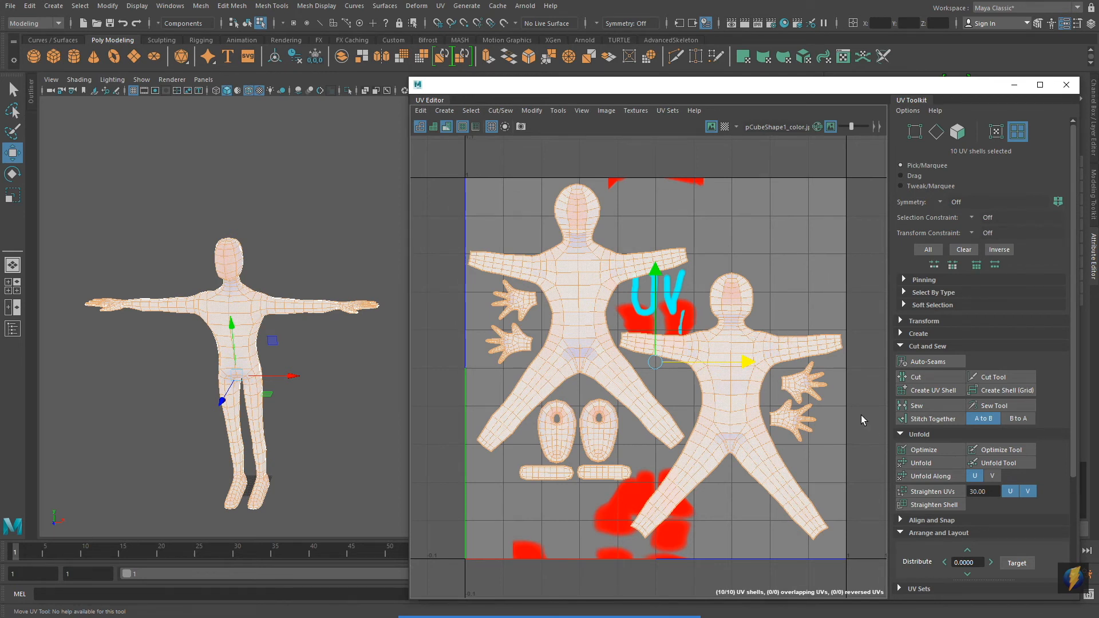
key(ctrl+s)
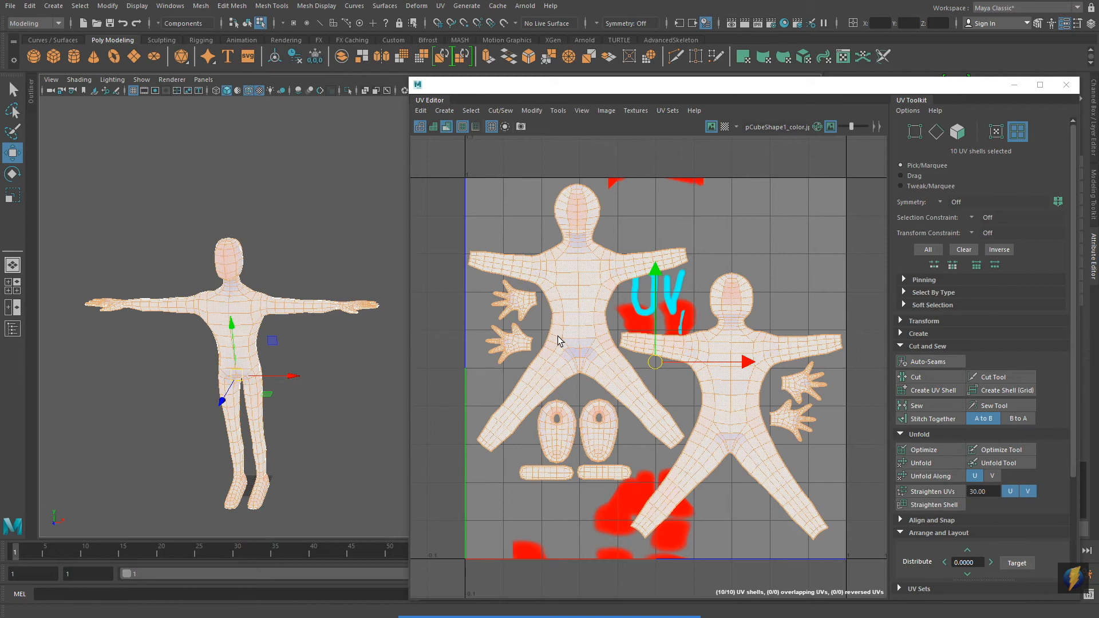
Step: Close the UV Editor, return to object mode, and select the whole character mesh
click(1066, 85)
click(583, 316)
right_drag(512, 303, 570, 295)
alt+middle_drag(654, 413, 623, 352)
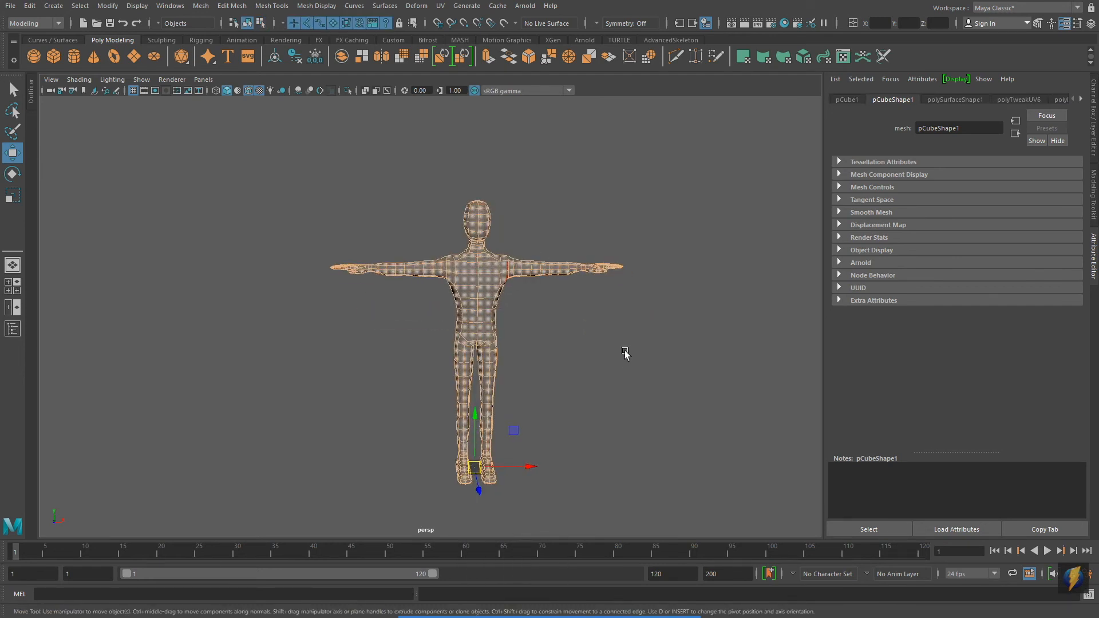
click(373, 331)
alt+drag(374, 332, 930, 325)
alt+right_drag(420, 355, 545, 349)
alt+middle_drag(545, 349, 526, 326)
click(440, 281)
alt+middle_drag(579, 365, 583, 367)
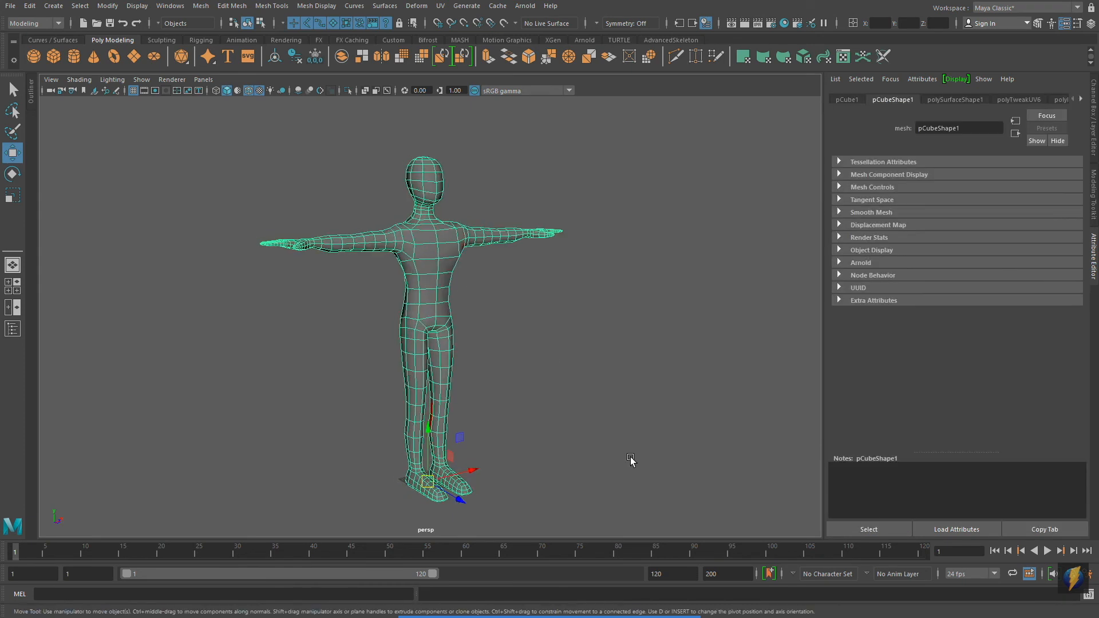
Step: Switch to the Rendering command set and activate the 3D Paint Tool with its settings open
click(59, 24)
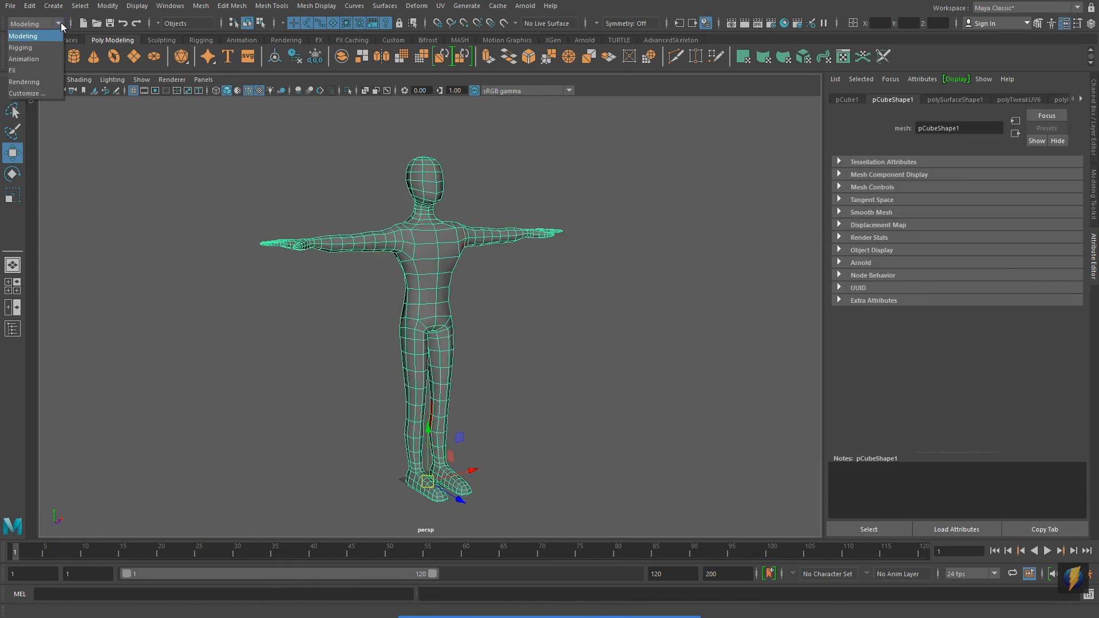
click(29, 87)
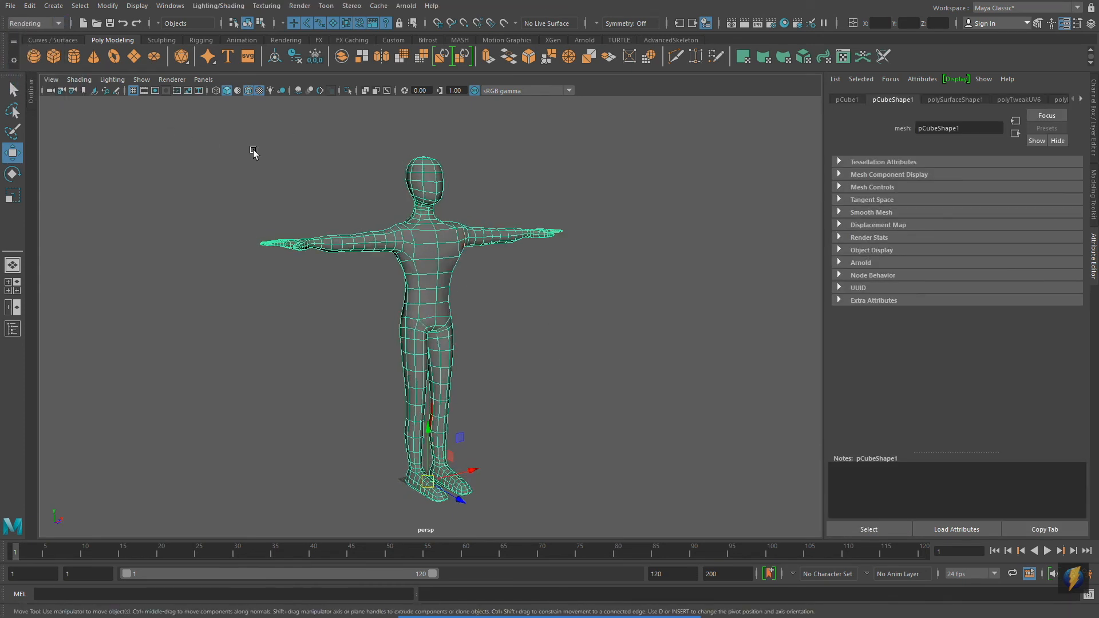
click(267, 5)
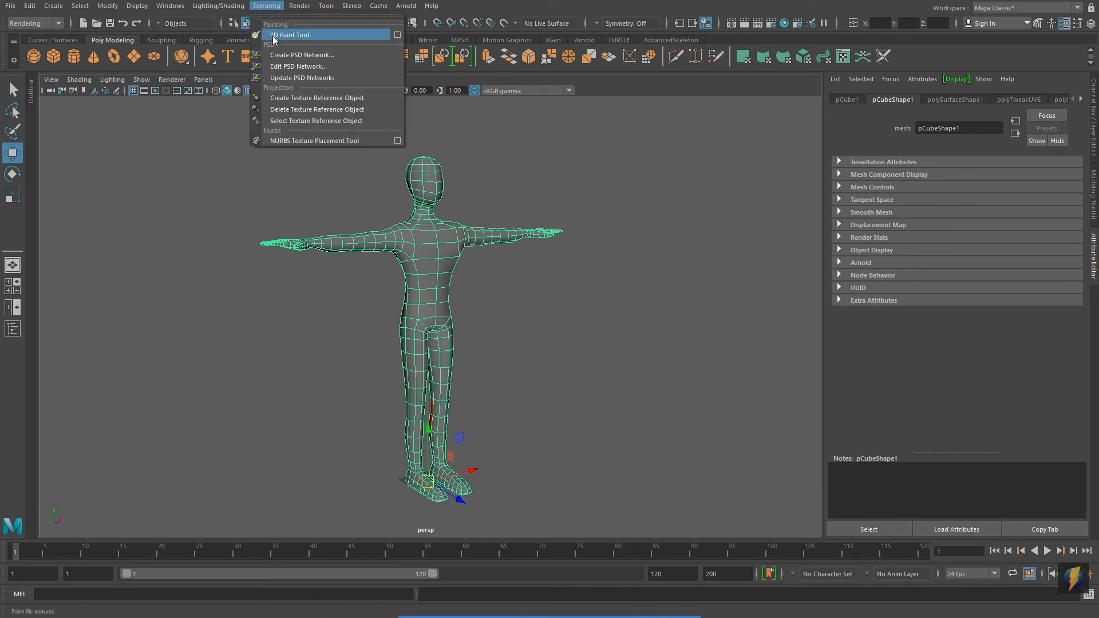
click(398, 37)
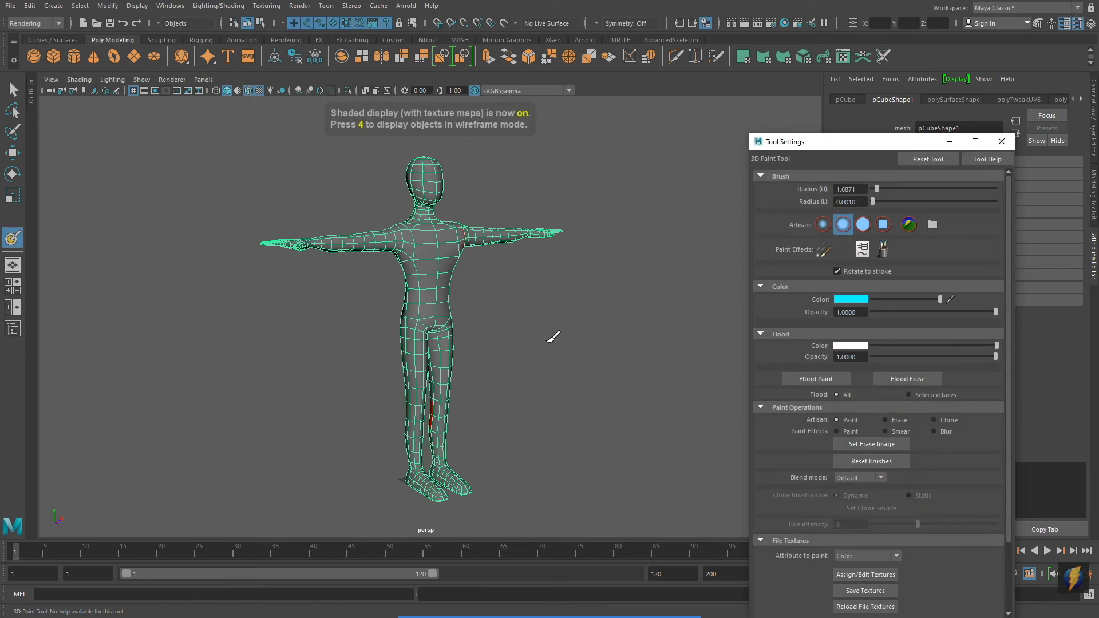
alt+drag(551, 336, 519, 330)
alt+right_drag(366, 335, 455, 326)
alt+middle_drag(455, 327, 429, 291)
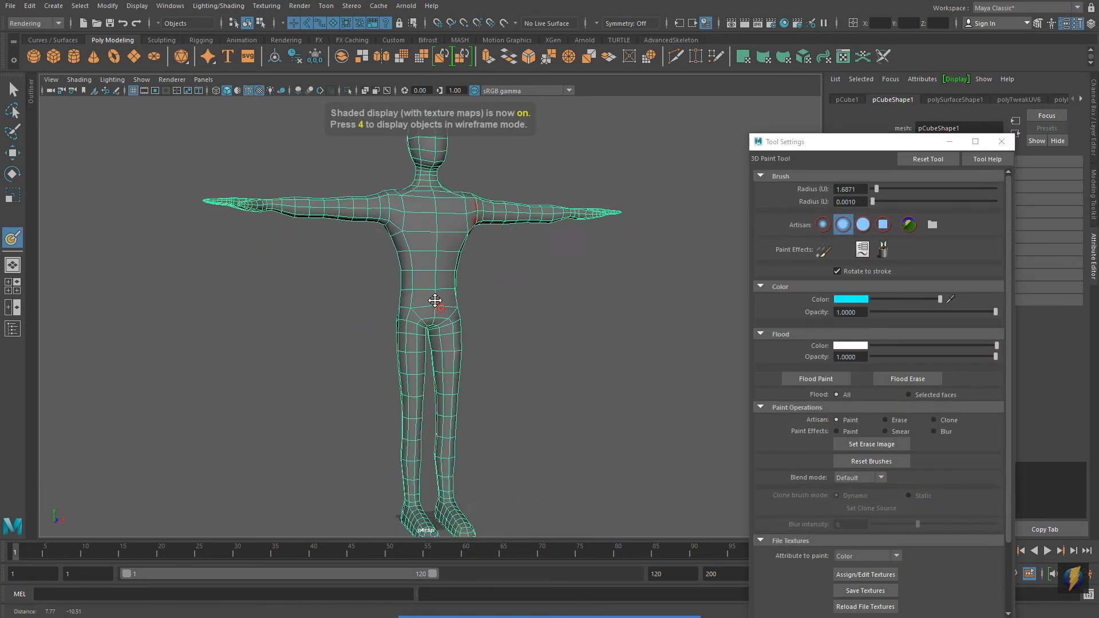
alt+right_drag(525, 310, 456, 307)
mouse_move(456, 307)
alt+mouse_down()
mouse_move(442, 303)
mouse_move(454, 309)
mouse_move(428, 351)
alt+mouse_up()
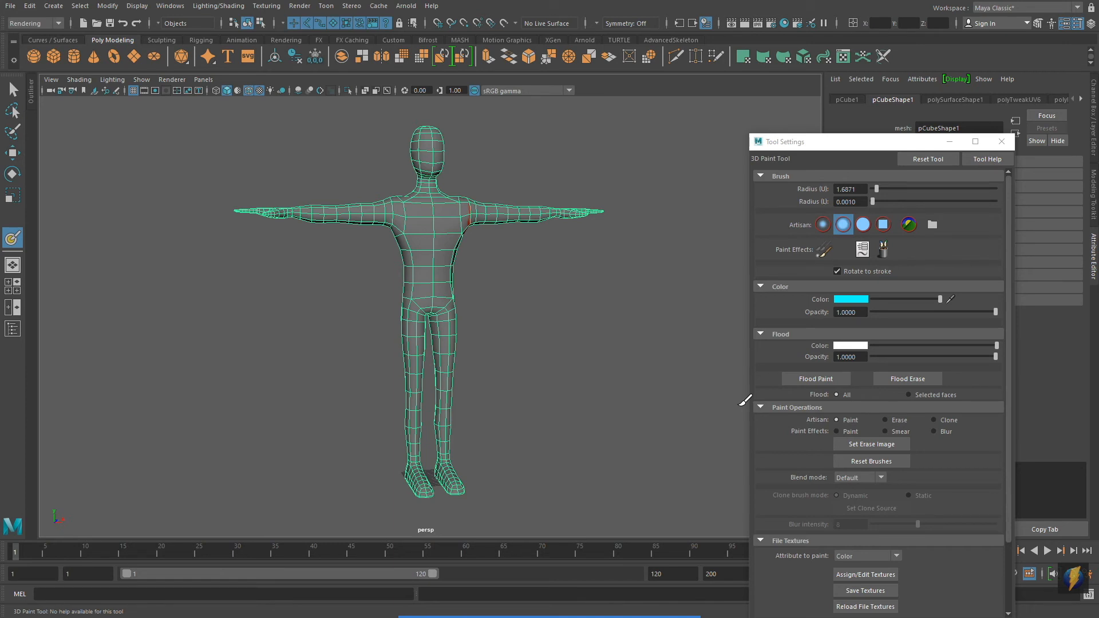
alt+right_drag(504, 344, 548, 337)
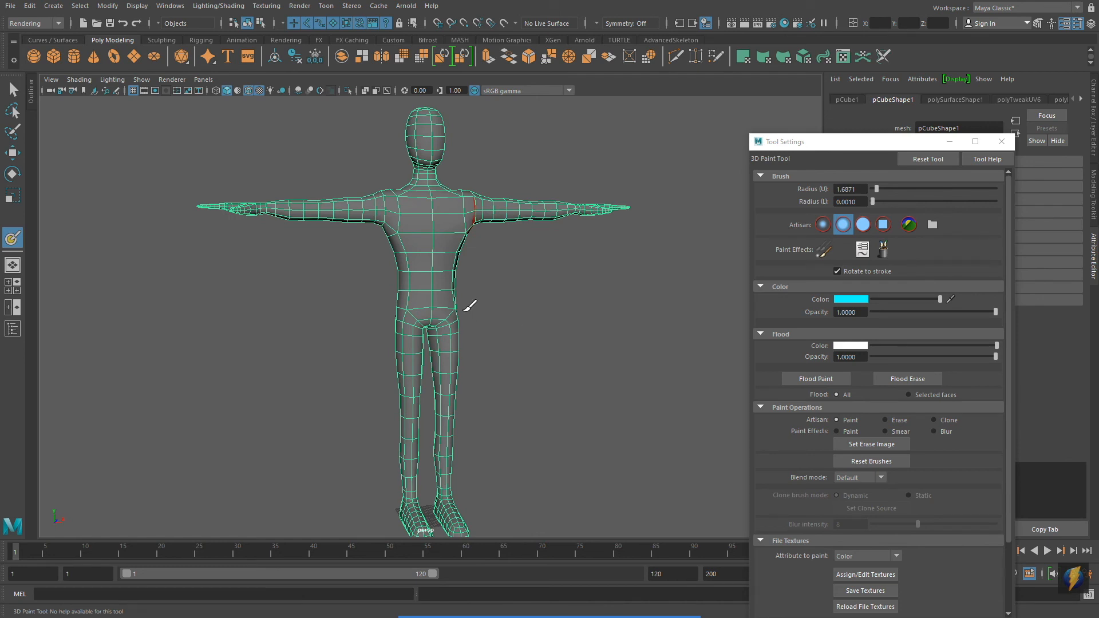
alt+right_drag(484, 325, 494, 304)
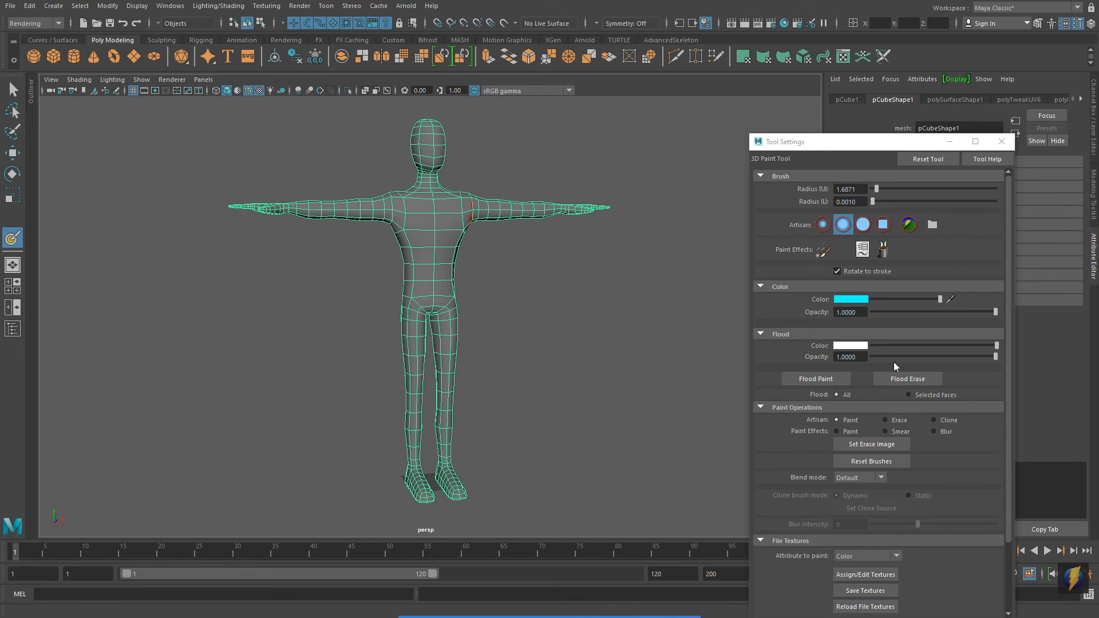
Step: Set the flood colour to a saturated blue-violet and flood the whole character mesh with it
click(853, 346)
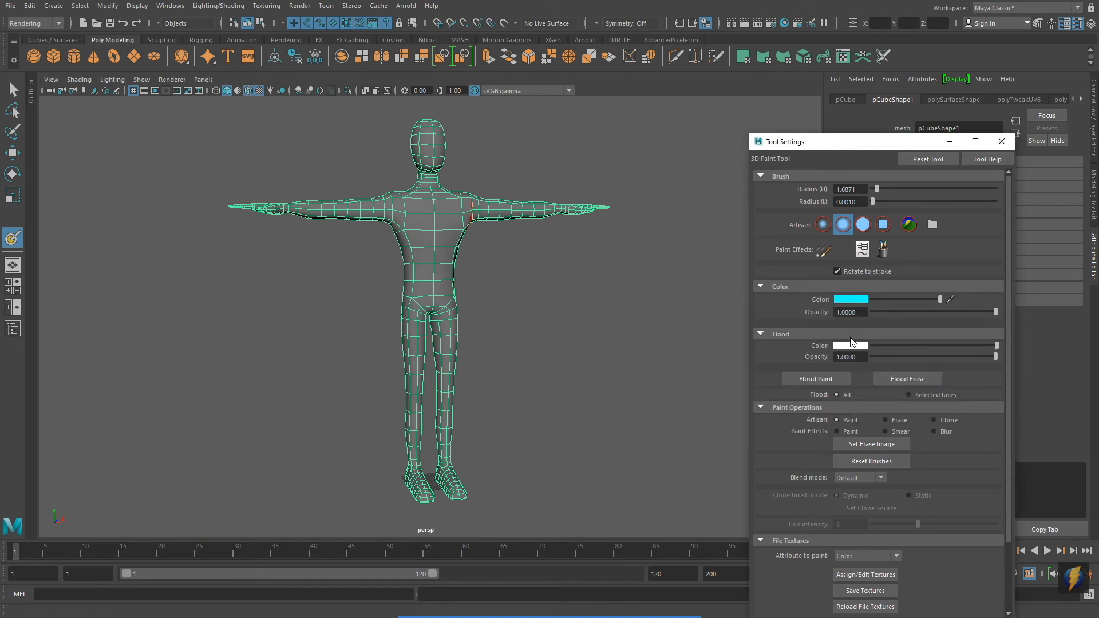
click(851, 346)
drag(918, 377, 934, 378)
drag(925, 358, 918, 379)
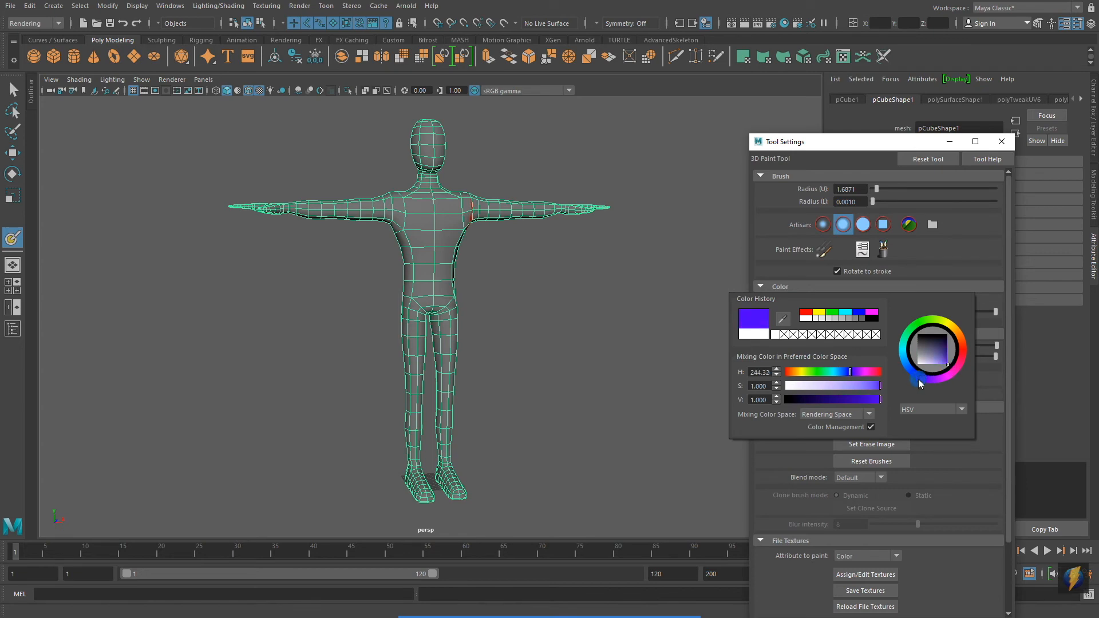
click(826, 379)
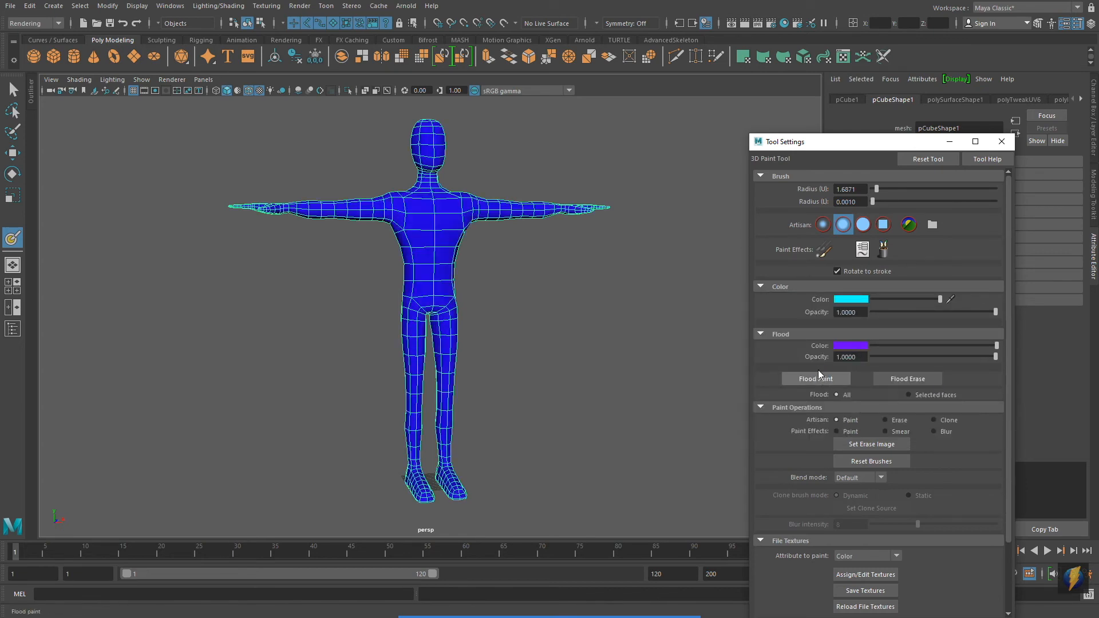
scroll(596, 350, up, 6)
scroll(582, 321, down, 7)
scroll(529, 330, up, 5)
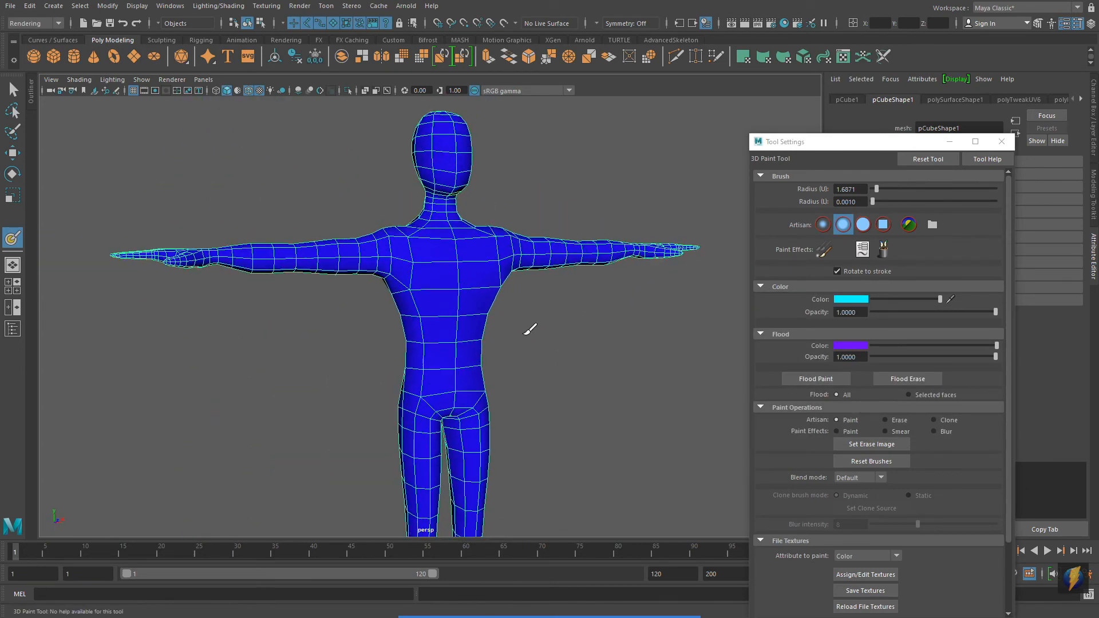
Step: Change the flood colour to a brighter purple and flood the character mesh again
click(853, 345)
drag(946, 380, 955, 384)
click(806, 378)
alt+drag(574, 366, 564, 355)
scroll(570, 351, down, 3)
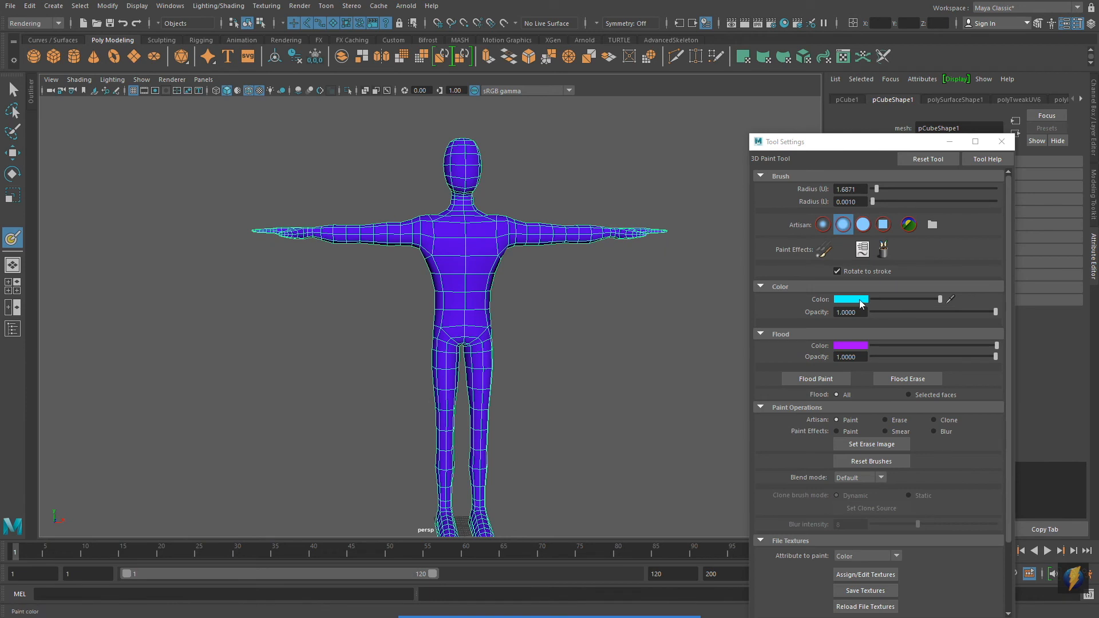
Step: Set the brush colour to a dark, desaturated purple based on the recent flood purple, with hue about 262.77
click(861, 300)
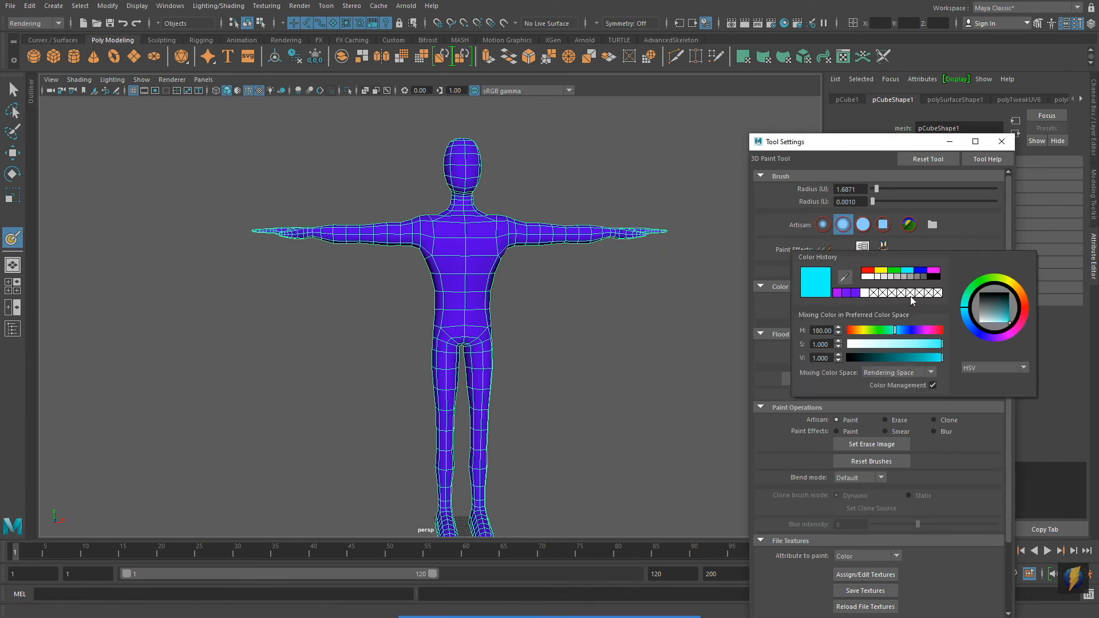
click(835, 293)
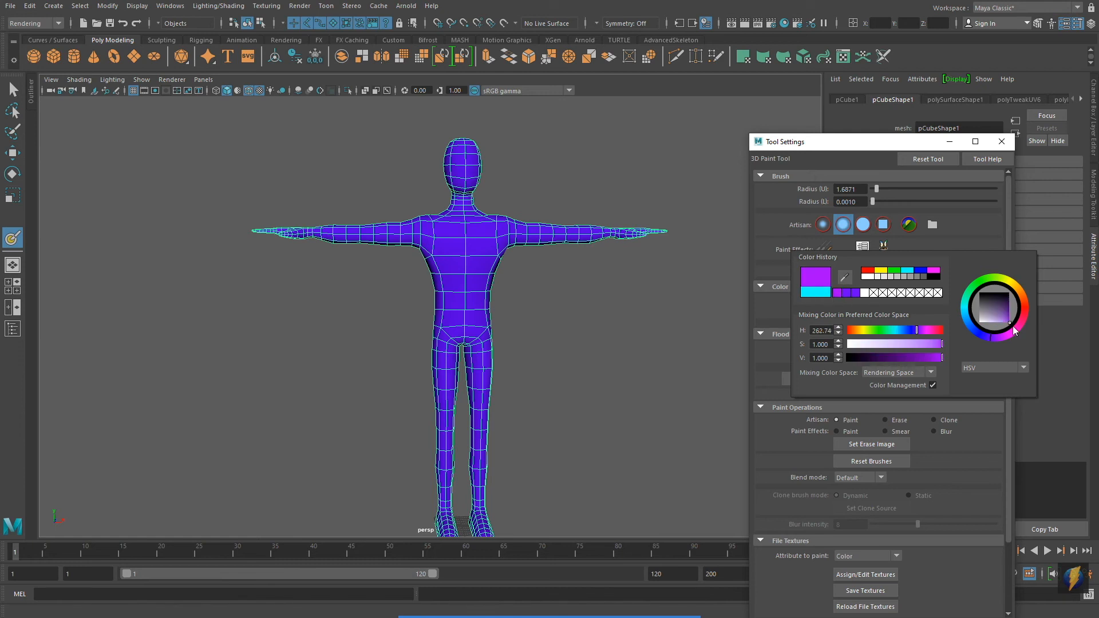
drag(1003, 324, 1003, 332)
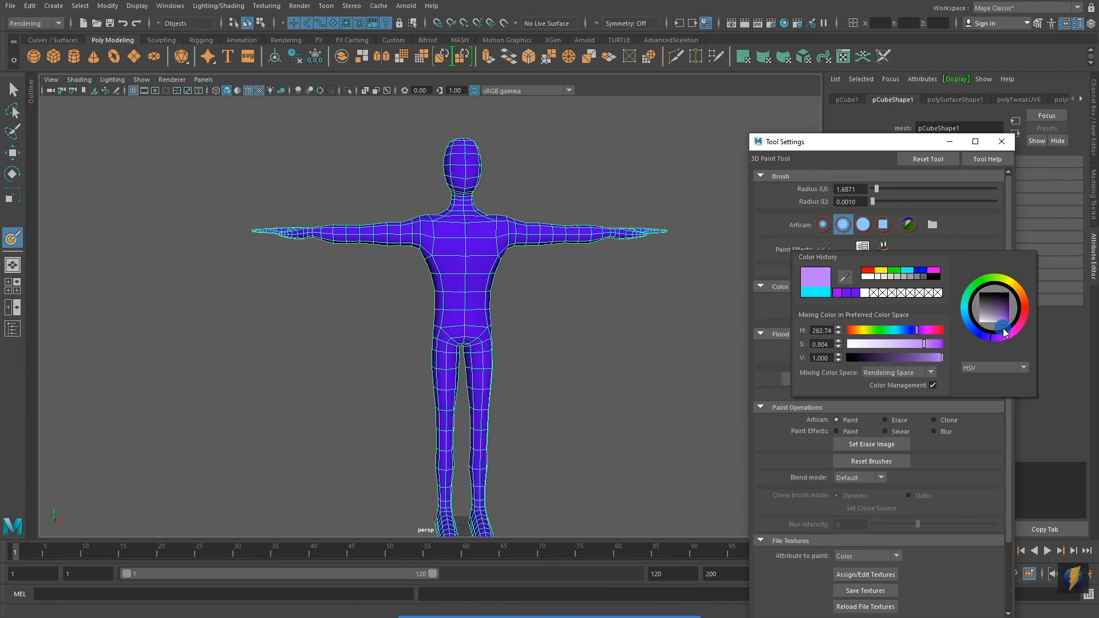
drag(1005, 332, 1000, 309)
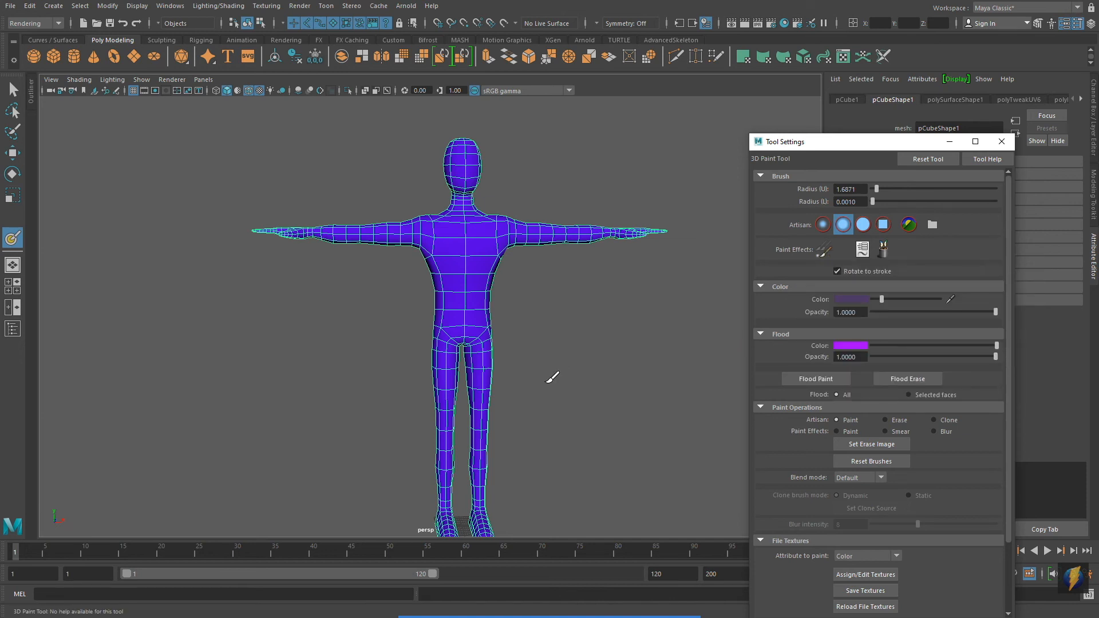
Step: Paint a dark test stroke around the knee of one leg
scroll(537, 289, up, 3)
alt+middle_drag(318, 361, 572, 282)
mouse_move(572, 283)
alt+right_down()
mouse_move(417, 318)
mouse_move(500, 311)
mouse_move(372, 334)
mouse_move(485, 322)
mouse_move(441, 307)
alt+right_up()
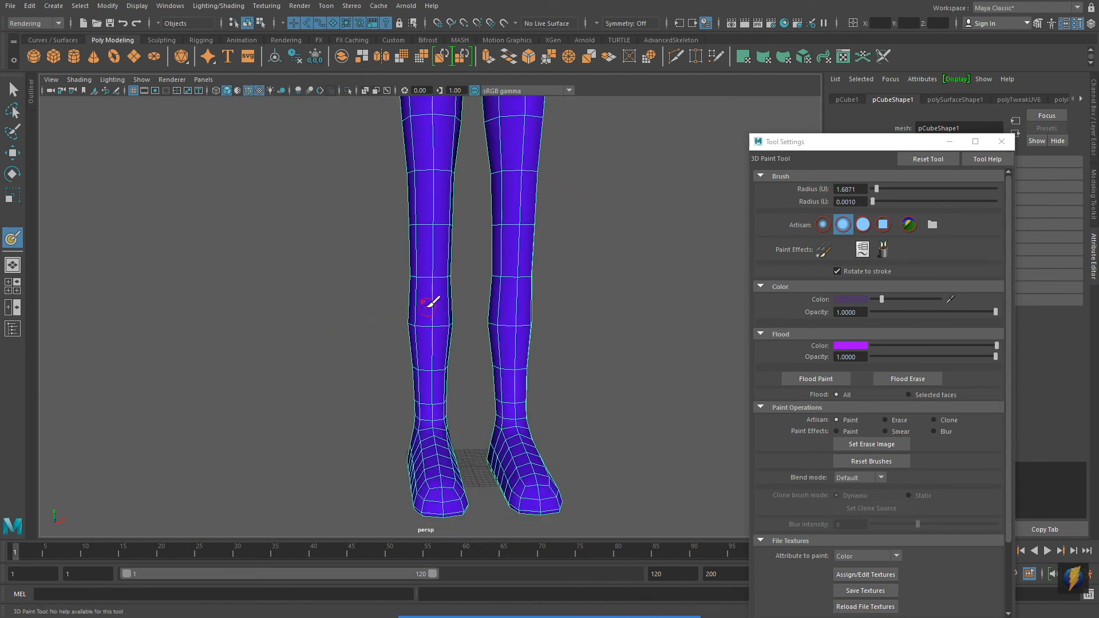
mouse_move(422, 290)
mouse_down()
mouse_move(444, 294)
mouse_move(430, 286)
mouse_move(427, 344)
mouse_move(423, 323)
mouse_move(440, 345)
mouse_move(412, 348)
mouse_move(451, 348)
mouse_move(498, 328)
mouse_move(489, 312)
mouse_up()
Step: Turn on Reflection in the paint tool's stroke settings so strokes are mirrored across the X axis
drag(863, 144, 808, 113)
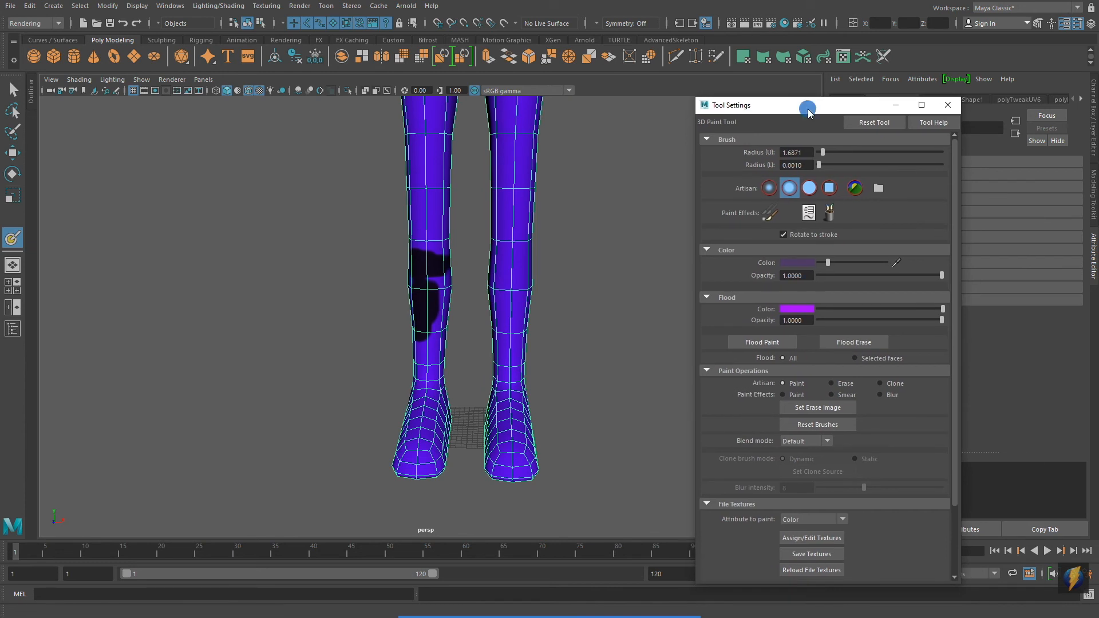
scroll(829, 372, down, 3)
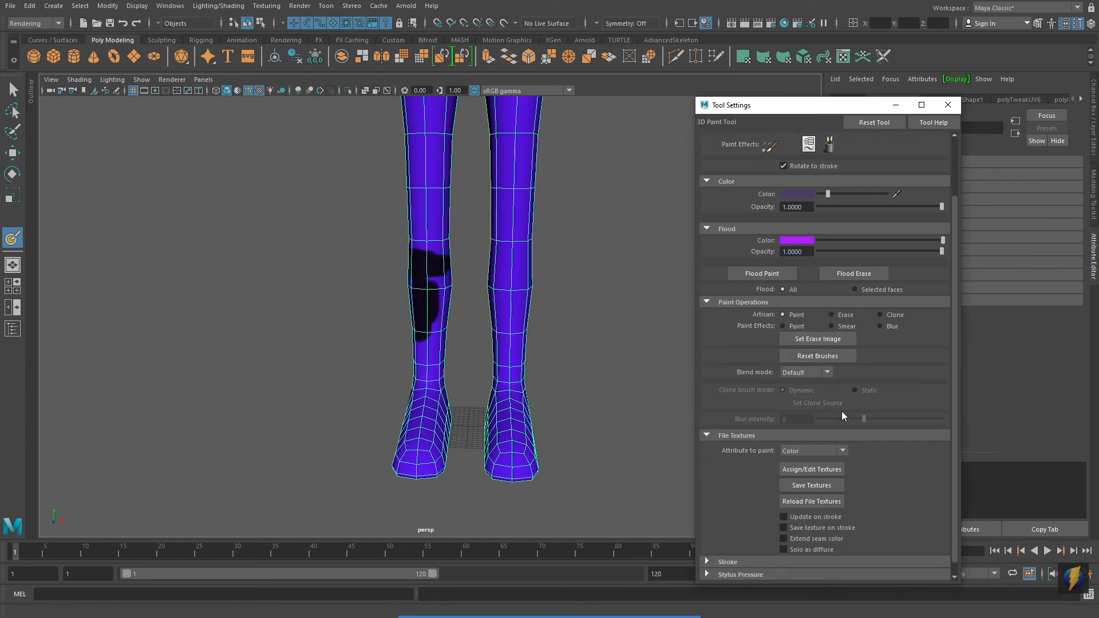
scroll(878, 442, down, 1)
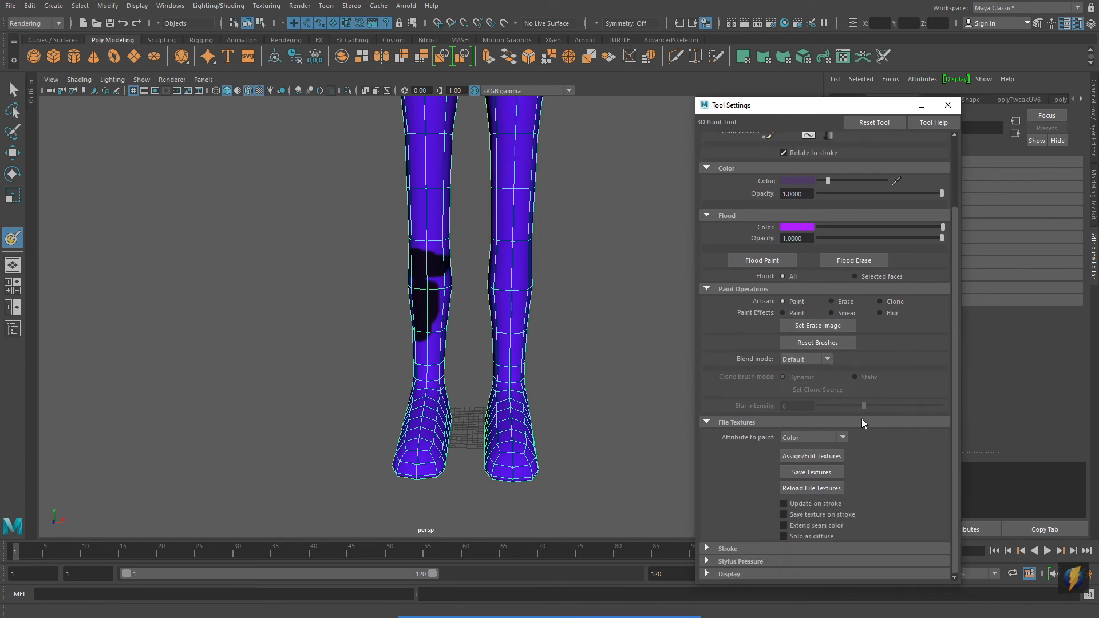
click(707, 550)
scroll(836, 507, down, 3)
click(784, 495)
Step: Paint mirrored dark purple areas over the legs, torso and shoulders of the character
mouse_move(505, 352)
alt+middle_down()
mouse_move(510, 370)
mouse_move(521, 363)
alt+middle_up()
mouse_move(440, 308)
mouse_down()
mouse_move(462, 292)
mouse_move(436, 311)
mouse_move(441, 363)
mouse_move(452, 368)
mouse_move(432, 380)
mouse_move(444, 360)
mouse_move(440, 399)
mouse_move(462, 407)
mouse_move(501, 376)
mouse_move(535, 326)
mouse_move(515, 366)
mouse_move(542, 346)
mouse_move(290, 318)
mouse_move(503, 299)
mouse_move(400, 319)
mouse_move(373, 291)
mouse_move(364, 372)
mouse_move(461, 408)
mouse_move(336, 393)
mouse_up()
mouse_move(343, 351)
alt+mouse_down()
mouse_move(343, 326)
mouse_move(493, 342)
mouse_move(394, 351)
mouse_move(326, 336)
alt+mouse_up()
mouse_move(429, 348)
alt+mouse_down()
mouse_move(431, 339)
mouse_move(307, 326)
alt+mouse_up()
alt+right_drag(307, 326, 287, 251)
alt+middle_drag(287, 251, 365, 344)
alt+drag(365, 344, 346, 397)
alt+right_drag(346, 396, 366, 372)
alt+middle_drag(298, 280, 391, 328)
mouse_move(391, 328)
mouse_down()
mouse_move(338, 313)
mouse_move(401, 349)
mouse_move(454, 307)
mouse_move(458, 338)
mouse_up()
Step: Paint the hand and forearm dark purple with mirrored strokes, stopping below the elbow
alt+middle_drag(503, 338, 391, 363)
alt+drag(391, 363, 378, 309)
mouse_move(390, 375)
alt+mouse_down()
mouse_move(368, 326)
mouse_move(383, 362)
mouse_move(277, 307)
mouse_move(262, 271)
alt+mouse_up()
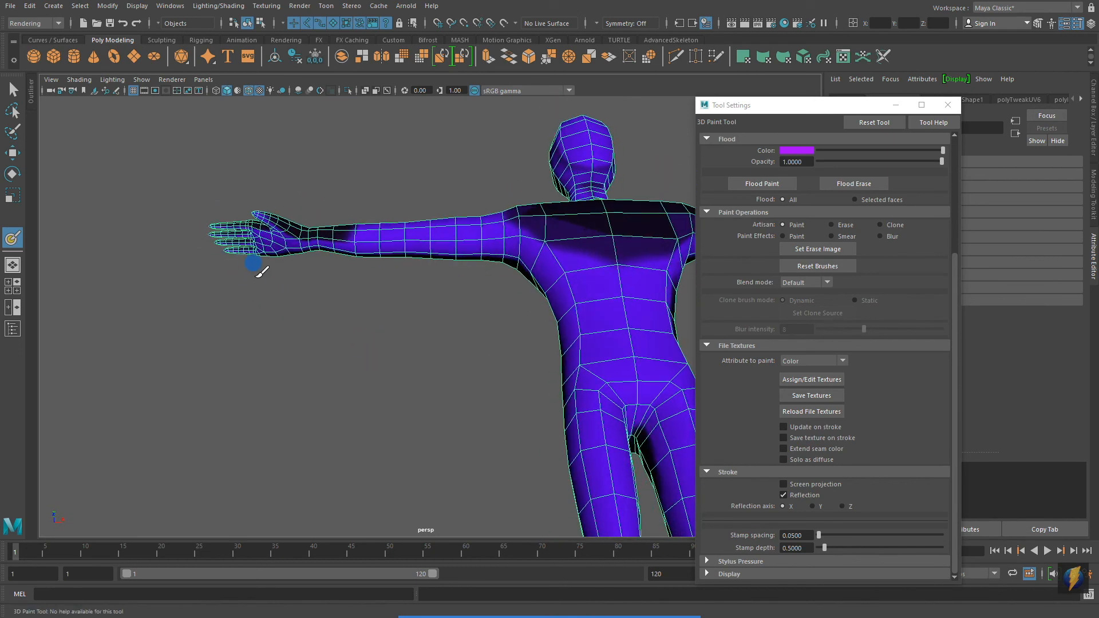
alt+middle_drag(262, 272, 338, 394)
alt+right_drag(338, 395, 448, 372)
alt+drag(449, 372, 424, 302)
mouse_move(310, 290)
mouse_down()
mouse_move(243, 276)
mouse_move(227, 307)
mouse_move(243, 267)
mouse_move(295, 309)
mouse_move(309, 247)
mouse_move(335, 289)
mouse_move(375, 318)
mouse_move(427, 325)
mouse_move(442, 315)
mouse_move(405, 417)
mouse_move(289, 344)
mouse_move(449, 327)
mouse_up()
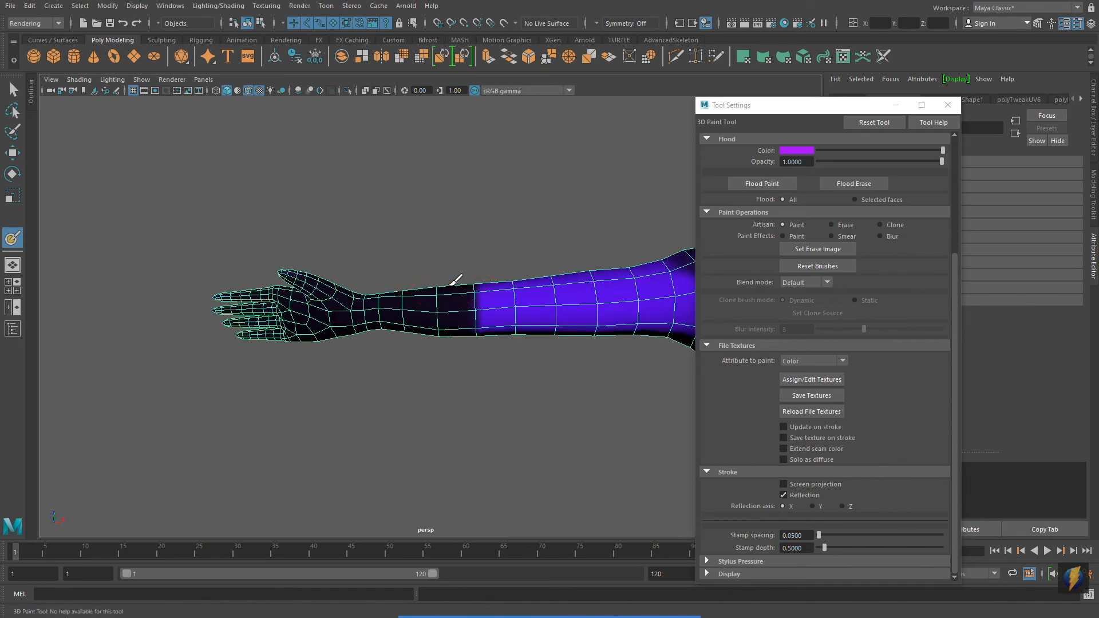
Step: Set the brush colour back to the bright flood purple and paint over the dark band across the torso
mouse_move(469, 289)
alt+mouse_down()
mouse_move(444, 333)
mouse_move(621, 331)
mouse_move(412, 304)
alt+mouse_up()
scroll(445, 332, down, 6)
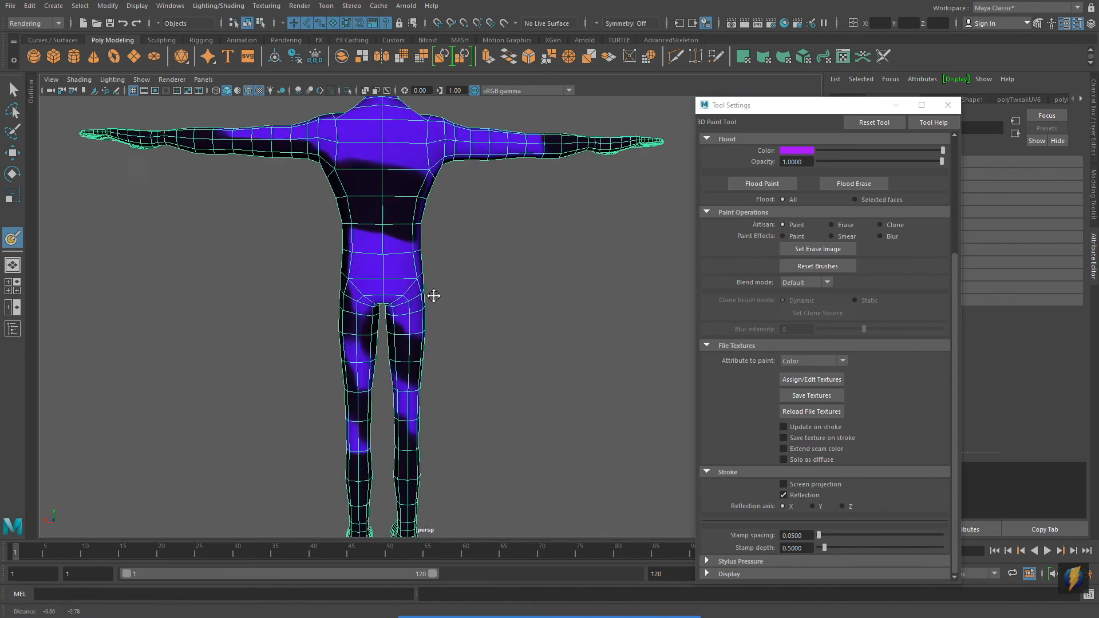
scroll(840, 300, up, 3)
click(794, 265)
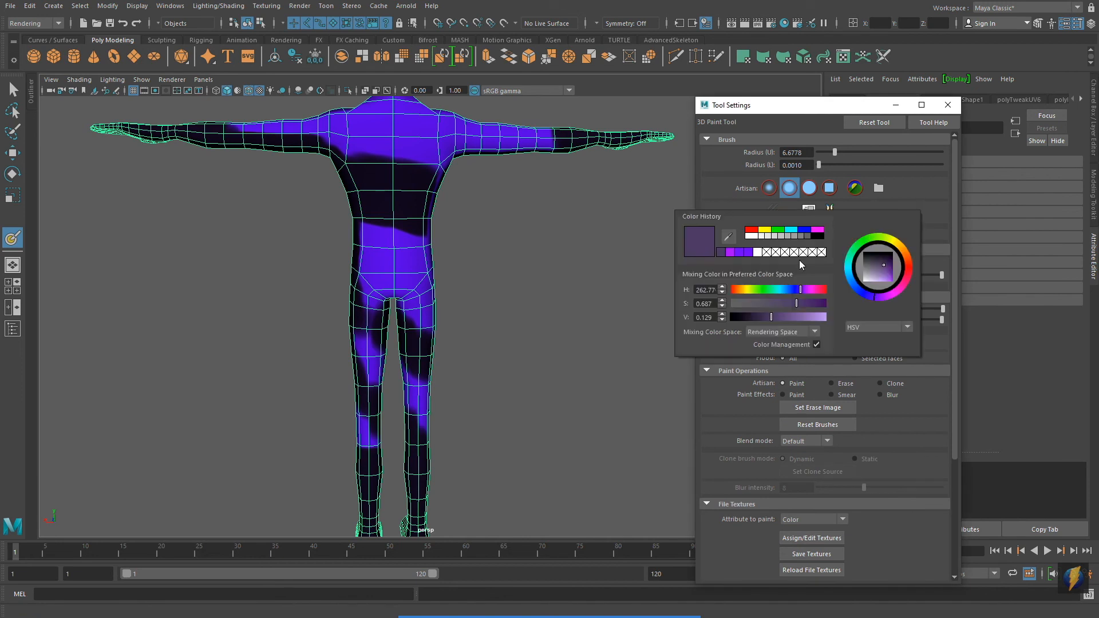
click(802, 262)
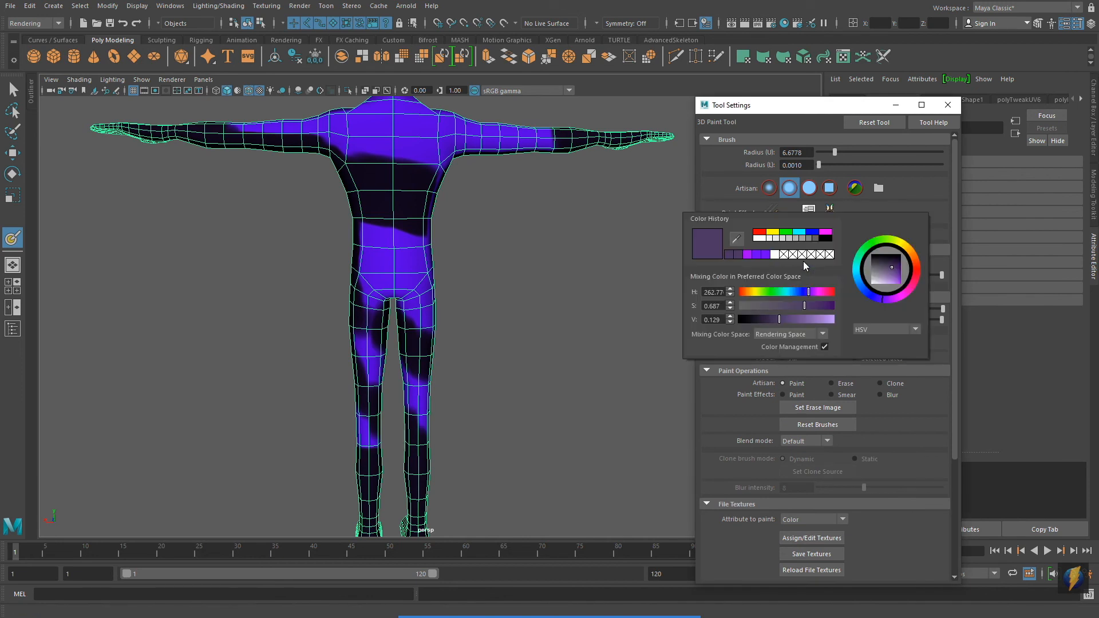
click(746, 254)
alt+middle_drag(394, 256, 445, 326)
mouse_move(433, 290)
mouse_down()
mouse_move(454, 271)
mouse_move(429, 223)
mouse_move(419, 252)
mouse_move(481, 270)
mouse_move(395, 245)
mouse_up()
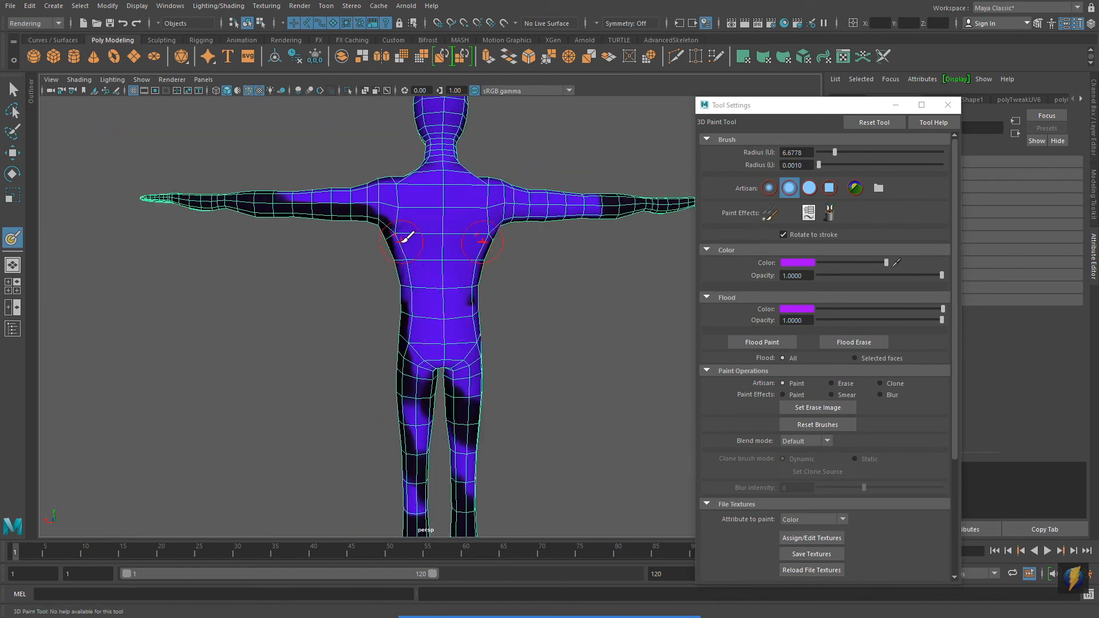
Step: Paint the dark areas of the shoulders and upper arms bright purple with mirrored strokes, leaving the hands and forearms dark as gloves
alt+middle_drag(397, 243, 466, 362)
mouse_move(338, 363)
alt+right_down()
mouse_move(515, 349)
mouse_move(468, 355)
alt+right_up()
mouse_move(467, 357)
mouse_down()
mouse_move(451, 368)
mouse_move(417, 327)
mouse_move(375, 321)
mouse_move(338, 349)
mouse_move(301, 313)
mouse_move(289, 346)
mouse_up()
mouse_move(294, 349)
alt+mouse_down()
mouse_move(320, 396)
mouse_move(530, 286)
alt+mouse_up()
alt+middle_drag(530, 286, 449, 328)
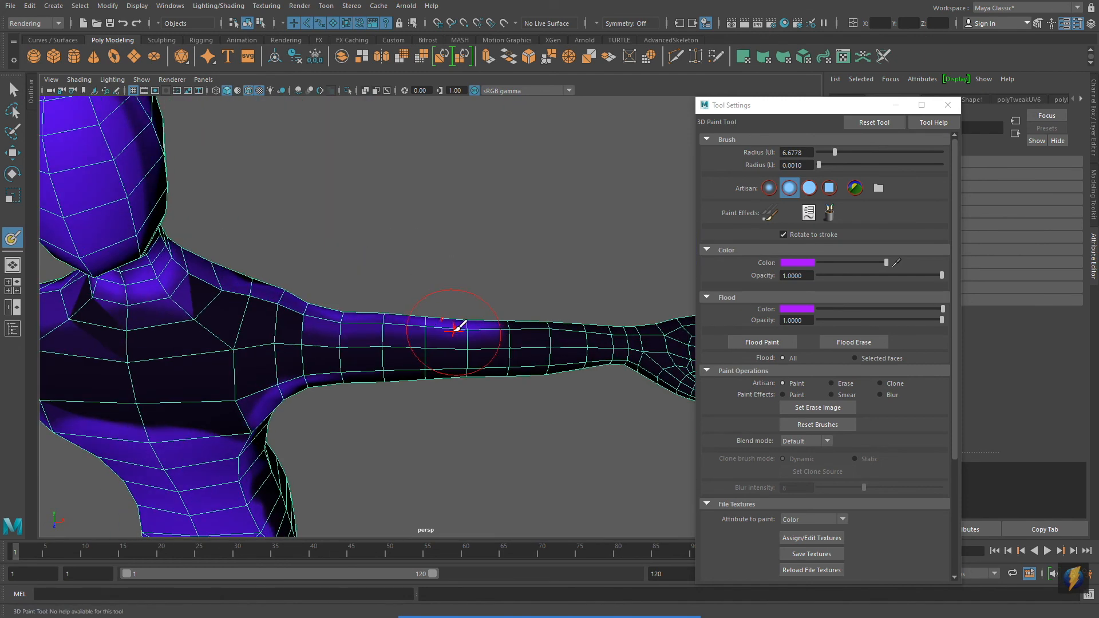
drag(456, 329, 324, 363)
Step: Paint the remaining dark areas of the torso and thighs bright purple, stopping below the knees to leave dark boots
mouse_move(324, 363)
alt+right_down()
mouse_move(356, 255)
mouse_move(355, 196)
alt+right_up()
mouse_move(356, 197)
alt+mouse_down()
mouse_move(336, 326)
mouse_move(363, 299)
mouse_move(466, 304)
mouse_move(277, 379)
mouse_move(366, 391)
alt+mouse_up()
alt+middle_drag(422, 417, 401, 152)
drag(320, 277, 403, 382)
alt+middle_drag(402, 382, 432, 307)
mouse_move(432, 307)
alt+right_down()
mouse_move(514, 351)
mouse_move(361, 285)
alt+right_up()
alt+drag(426, 321, 434, 184)
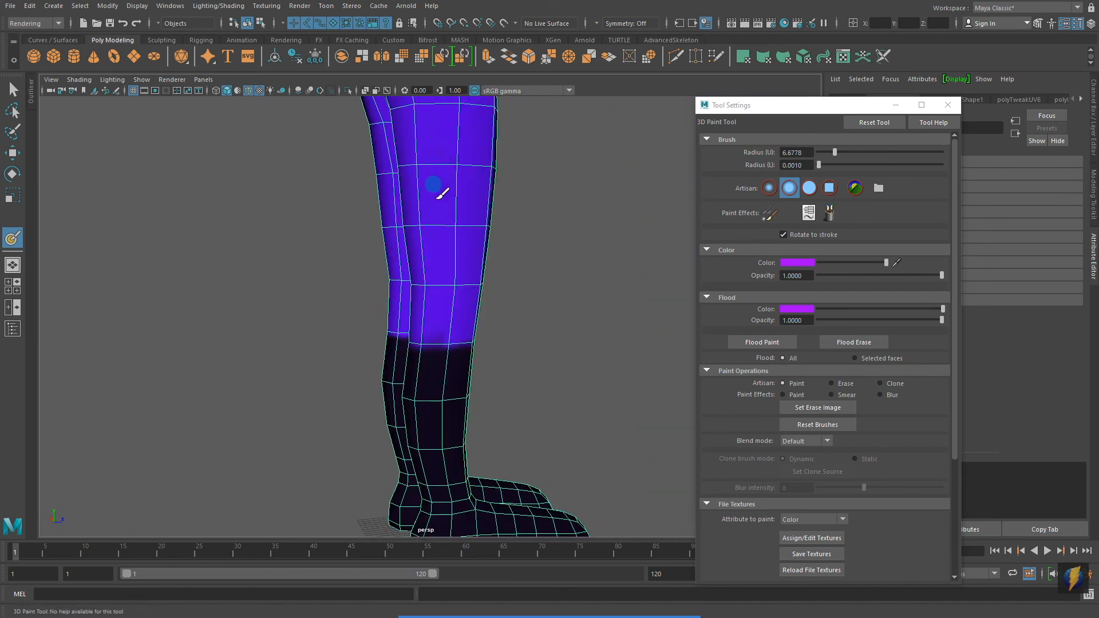
Step: Cover the leftover dark patches on the legs above the boots with bright purple from the other sides
alt+drag(574, 298, 486, 303)
alt+right_drag(486, 303, 373, 362)
alt+middle_drag(372, 363, 395, 486)
alt+drag(515, 335, 456, 331)
drag(410, 246, 406, 294)
alt+drag(446, 309, 555, 348)
alt+right_drag(554, 348, 492, 344)
mouse_move(493, 343)
alt+mouse_down()
mouse_move(603, 361)
mouse_move(378, 358)
alt+mouse_up()
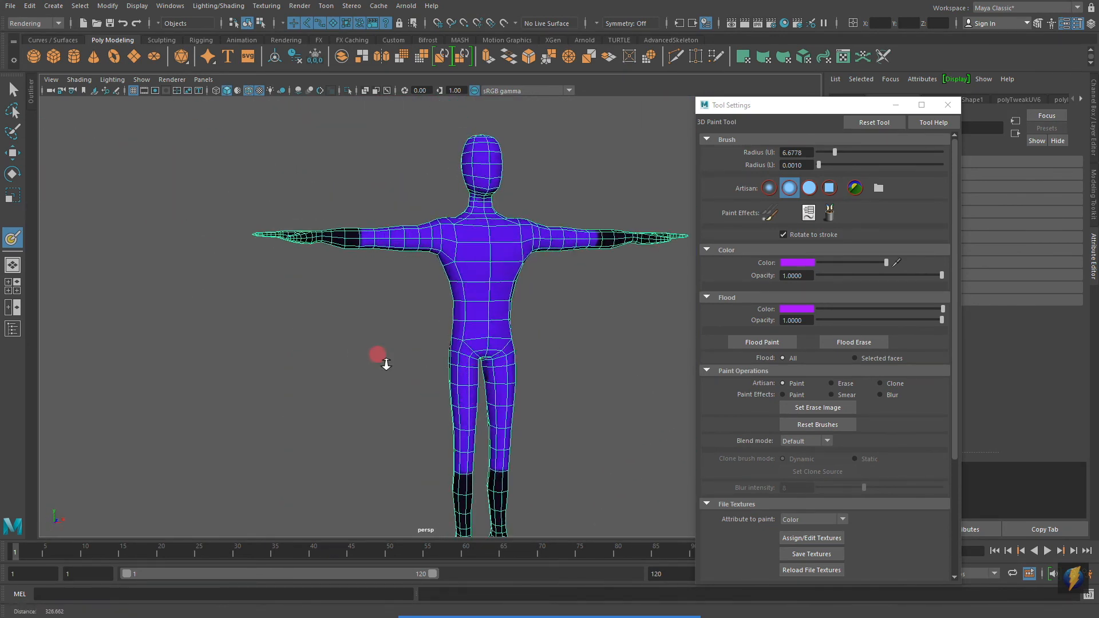
Step: Set the brush colour to dark purple from the colour history and switch to the solid round Artisan brush
alt+right_drag(377, 358, 509, 340)
alt+middle_drag(508, 339, 477, 322)
click(809, 262)
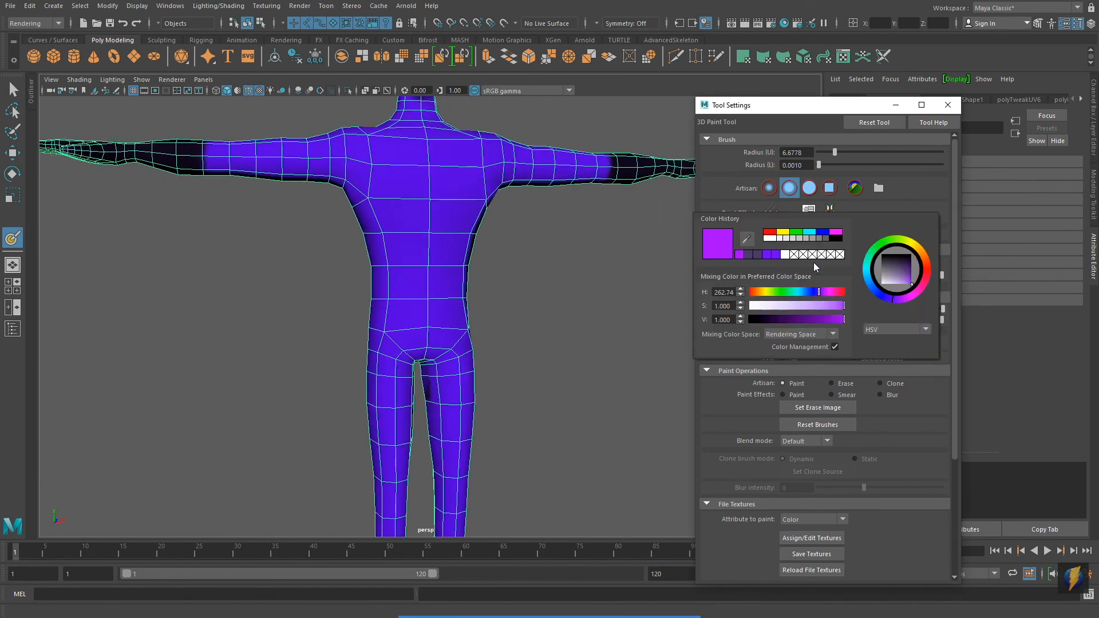
click(750, 253)
alt+middle_drag(568, 297, 564, 321)
alt+right_drag(564, 321, 861, 413)
scroll(860, 413, down, 5)
click(783, 496)
scroll(858, 344, up, 5)
click(810, 188)
Step: Paint dark purple briefs around the front, sides and back of the character's hips with mirrored strokes
mouse_move(414, 302)
mouse_down()
mouse_move(395, 326)
mouse_move(486, 335)
mouse_up()
drag(475, 309, 408, 310)
mouse_move(460, 318)
alt+mouse_down()
mouse_move(469, 326)
mouse_move(502, 287)
mouse_move(466, 286)
alt+mouse_up()
scroll(502, 287, down, 3)
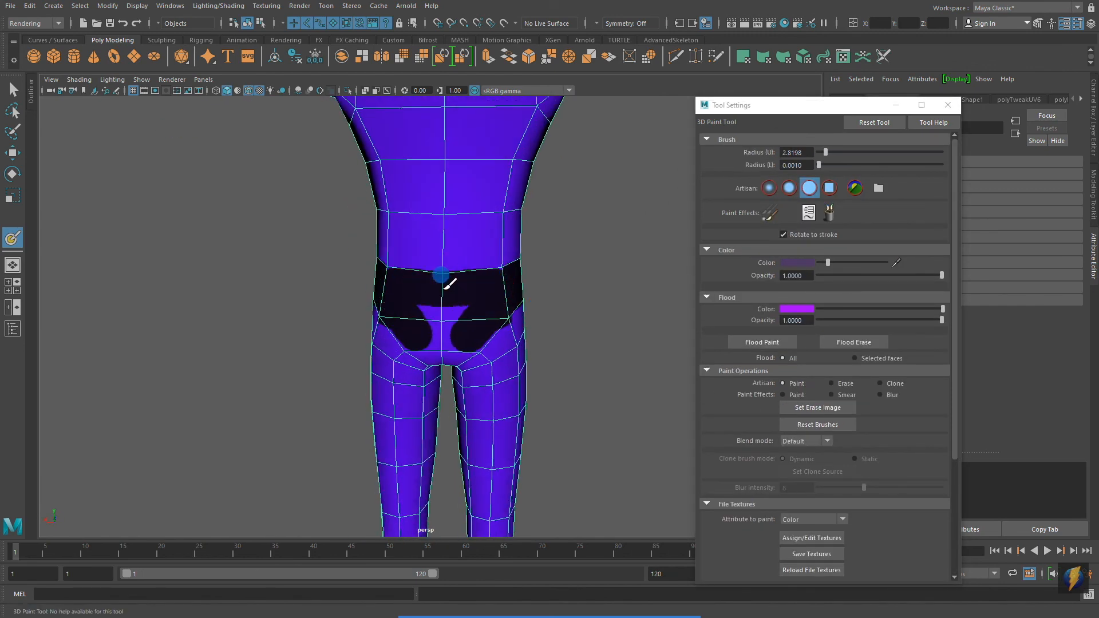
scroll(395, 256, up, 3)
drag(445, 366, 453, 389)
alt+drag(452, 389, 250, 359)
mouse_move(398, 366)
mouse_down()
mouse_move(384, 282)
mouse_move(309, 209)
mouse_up()
scroll(297, 234, down, 5)
alt+middle_drag(292, 243, 240, 277)
scroll(241, 276, down, 3)
alt+drag(241, 276, 557, 297)
scroll(557, 297, up, 6)
Step: Set the brush colour to a peach skin tone and paint the face area on the front of the head
alt+middle_drag(557, 297, 576, 429)
click(796, 263)
click(907, 254)
drag(879, 265, 884, 282)
scroll(444, 258, up, 3)
alt+middle_drag(445, 249, 446, 303)
alt+drag(447, 304, 450, 298)
Step: Paint a dark mask across the eye area with mirrored strokes and add purple eyes inside it
click(802, 263)
mouse_move(397, 228)
mouse_down()
mouse_move(436, 226)
mouse_move(417, 214)
mouse_move(431, 337)
mouse_move(429, 238)
mouse_move(495, 250)
mouse_move(422, 387)
mouse_move(561, 267)
mouse_move(424, 283)
mouse_move(452, 257)
mouse_up()
click(907, 284)
scroll(443, 269, up, 2)
click(796, 263)
click(753, 254)
click(796, 263)
click(753, 253)
mouse_move(385, 275)
mouse_down()
mouse_move(410, 282)
mouse_move(367, 283)
mouse_up()
Step: Paint a brown nose and salmon-pink lips on the face below the mask
scroll(458, 344, up, 2)
drag(475, 355, 436, 343)
click(796, 263)
click(753, 253)
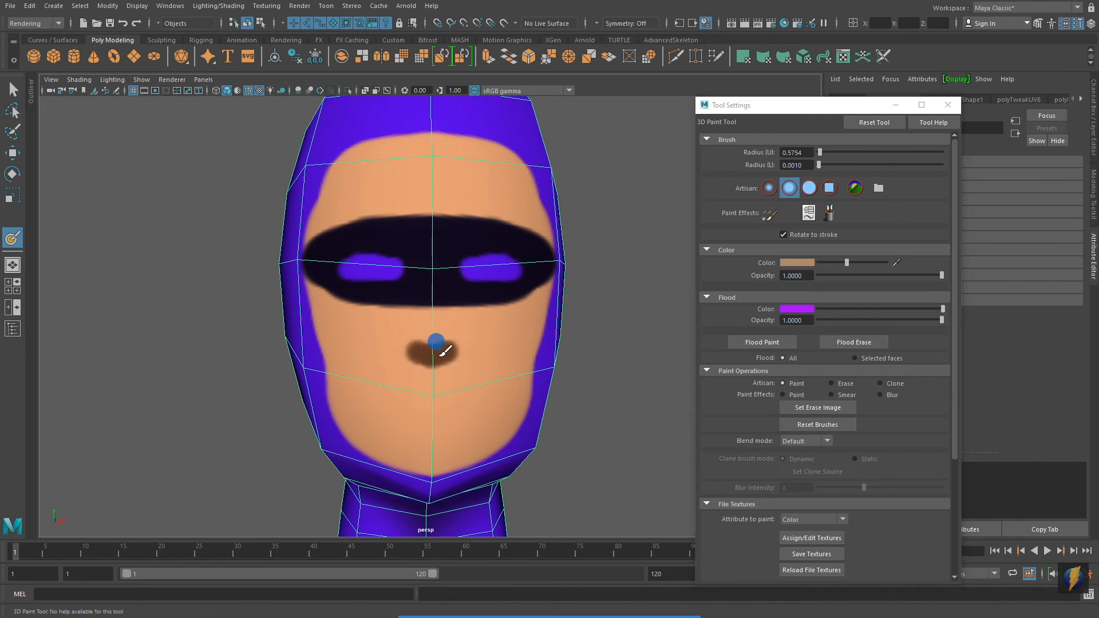
scroll(437, 343, up, 2)
click(797, 262)
click(752, 254)
drag(442, 380, 465, 379)
scroll(532, 378, down, 8)
alt+drag(346, 367, 373, 368)
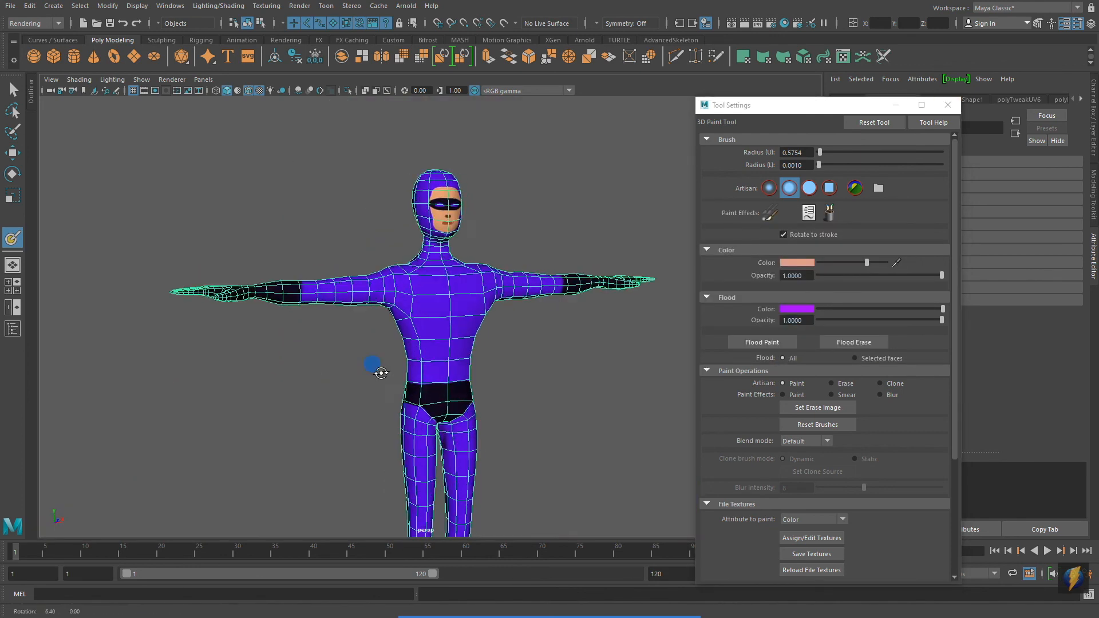
Step: Set the brush colour to yellow-orange and paint a large filled circle in the middle of the chest
scroll(400, 361, up, 3)
click(796, 263)
click(901, 242)
click(894, 281)
scroll(461, 363, up, 2)
mouse_move(484, 363)
alt+mouse_down()
mouse_move(445, 367)
mouse_move(462, 358)
alt+mouse_up()
scroll(795, 503, down, 5)
Step: Turn off Reflection for the strokes and paint a dark tilted ring around the yellow chest circle
click(793, 496)
scroll(461, 358, down, 2)
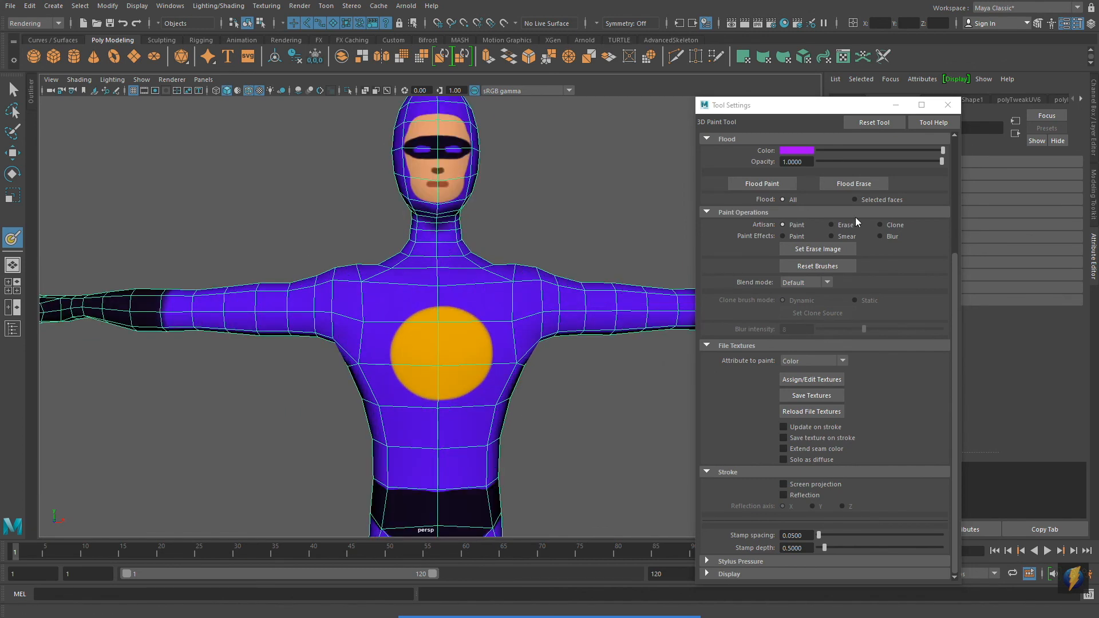
scroll(855, 218, up, 5)
drag(498, 305, 484, 300)
scroll(389, 325, up, 2)
mouse_move(375, 331)
alt+mouse_down()
mouse_move(389, 326)
mouse_move(486, 372)
mouse_move(383, 322)
alt+mouse_up()
Step: Set the brush colour back to yellow and paint over the ring's rear part so the planet overlaps it
click(796, 262)
click(794, 272)
mouse_move(492, 343)
mouse_down()
mouse_move(420, 303)
mouse_move(500, 321)
mouse_up()
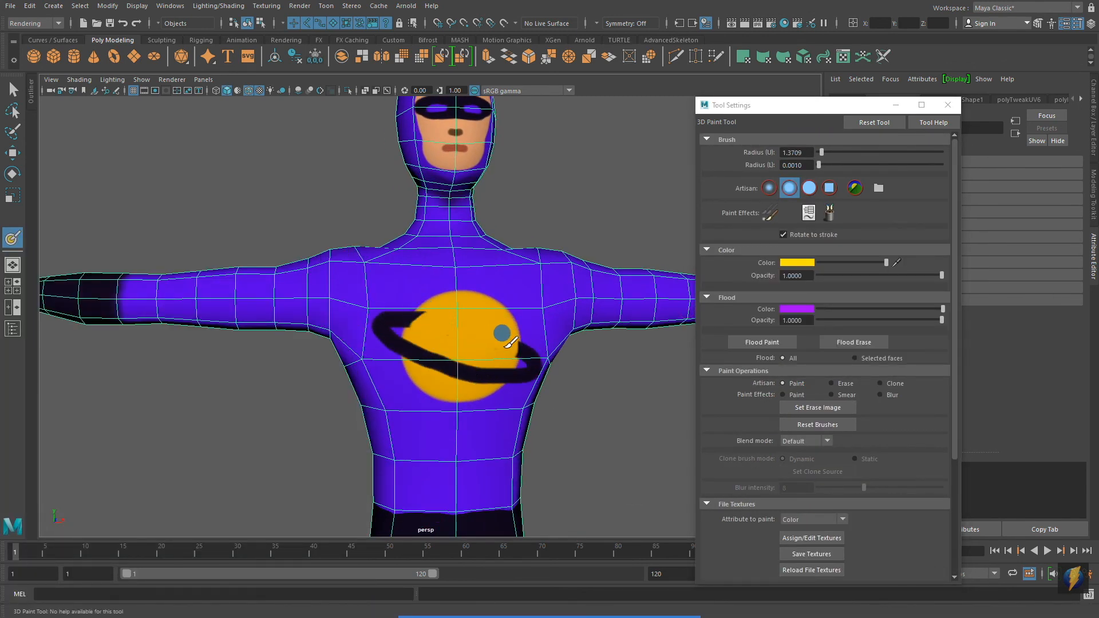
scroll(393, 312, up, 2)
Step: Leave the 3D Paint Tool for the Select tool and deselect the character to view the painted result
mouse_move(393, 311)
alt+mouse_down()
mouse_move(466, 313)
mouse_move(486, 351)
alt+mouse_up()
alt+right_drag(488, 351, 401, 343)
alt+middle_drag(509, 363, 530, 301)
key(q)
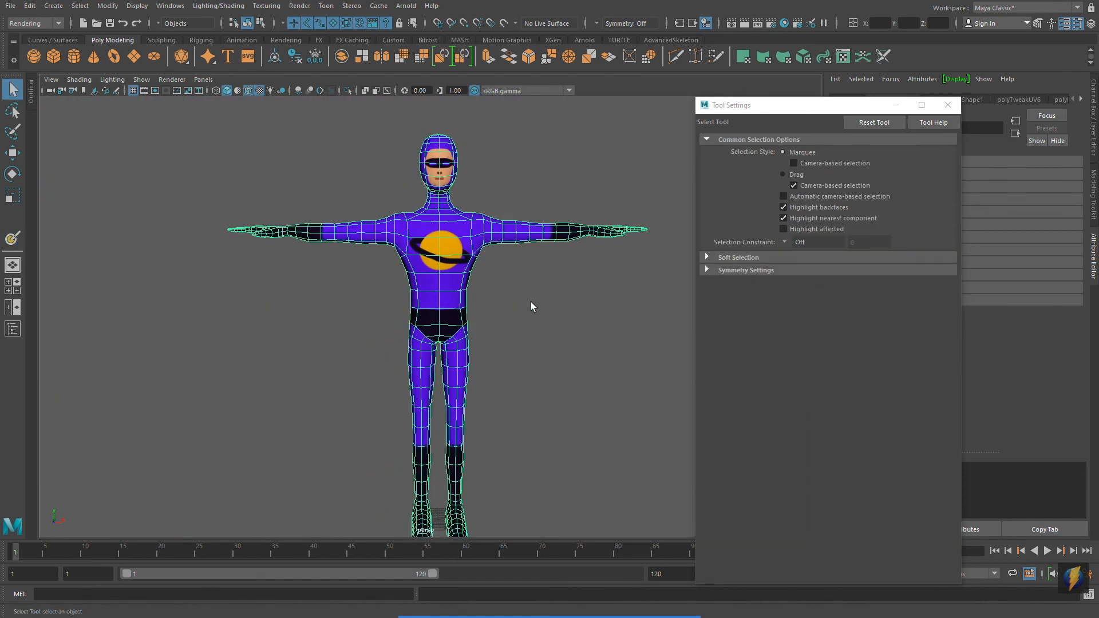
click(530, 301)
alt+drag(531, 301, 557, 302)
alt+right_drag(401, 289, 429, 297)
alt+drag(429, 298, 435, 306)
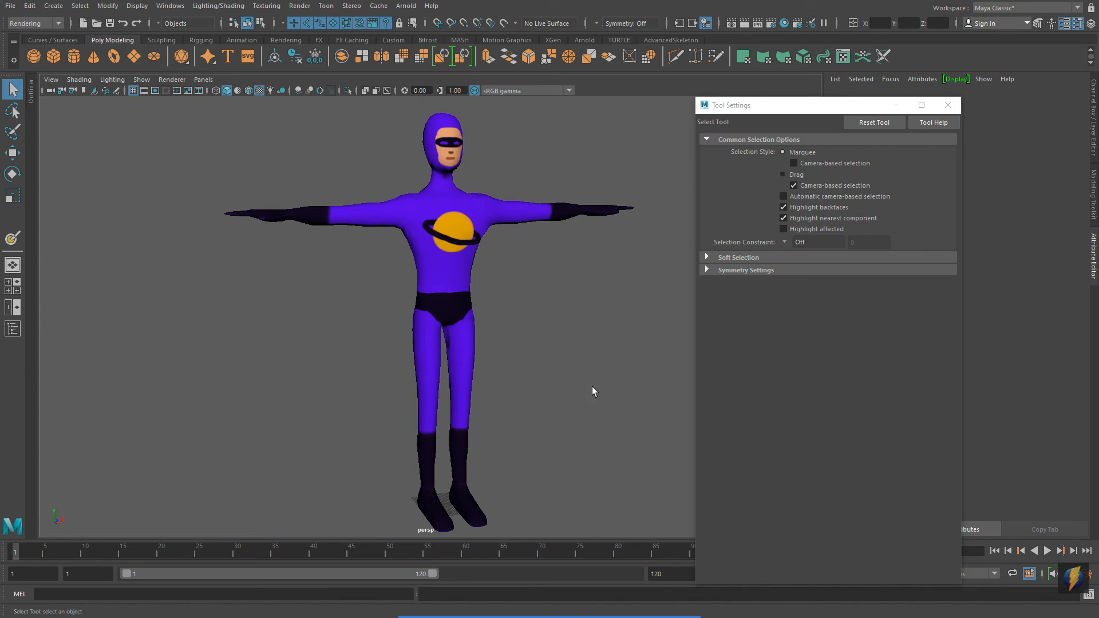
Step: Select the character, switch to the Modeling menu set and open the UV Editor
click(456, 287)
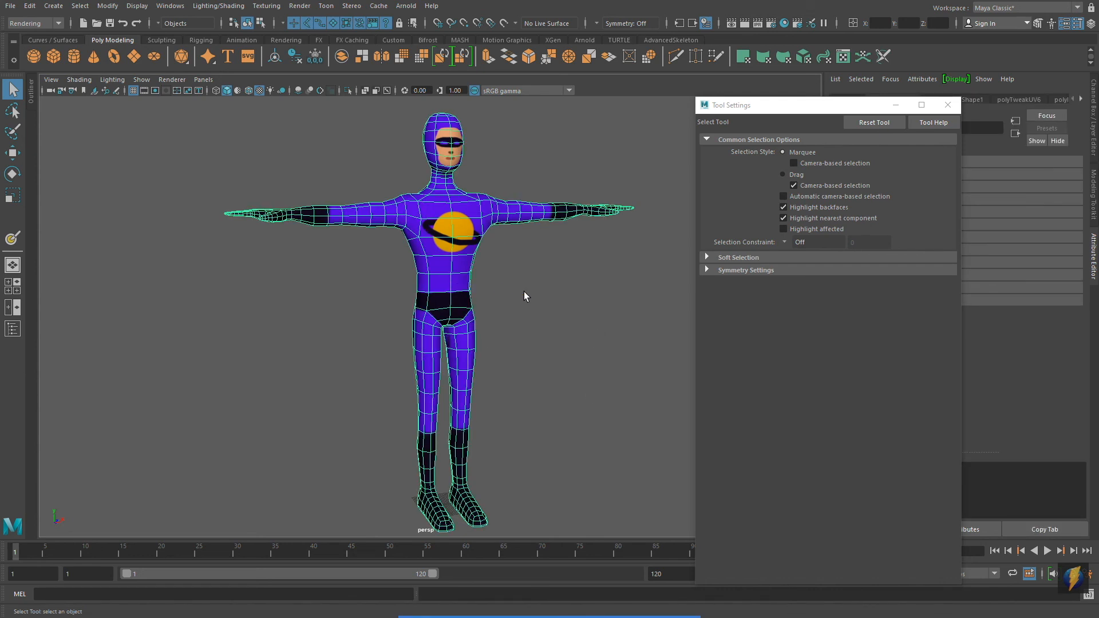
alt+middle_drag(520, 294, 451, 297)
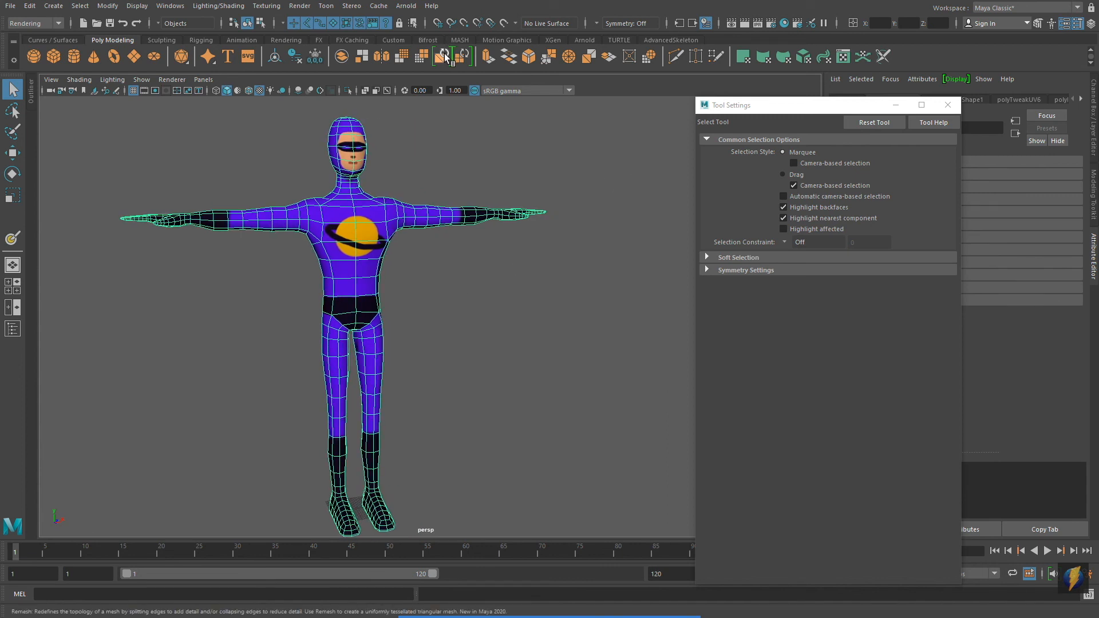
click(59, 23)
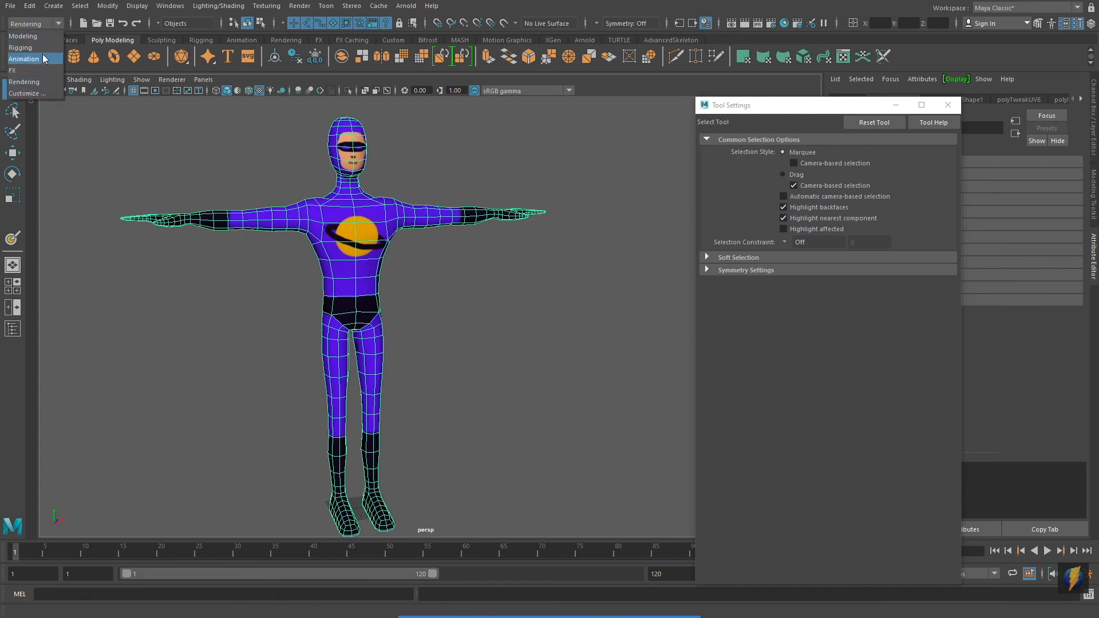
click(40, 37)
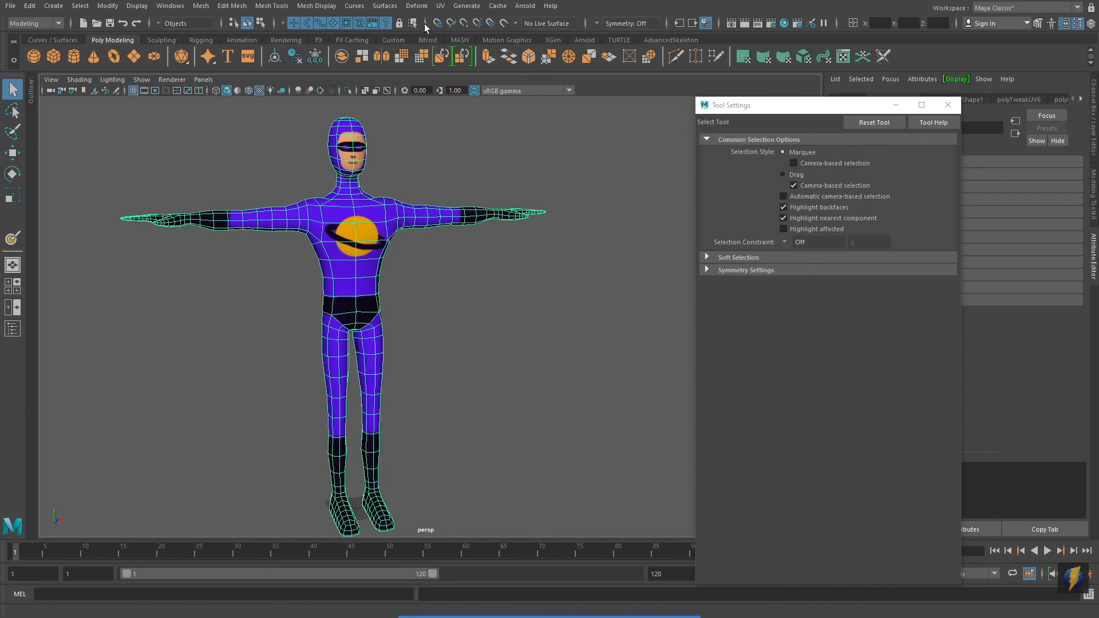
click(440, 7)
click(452, 26)
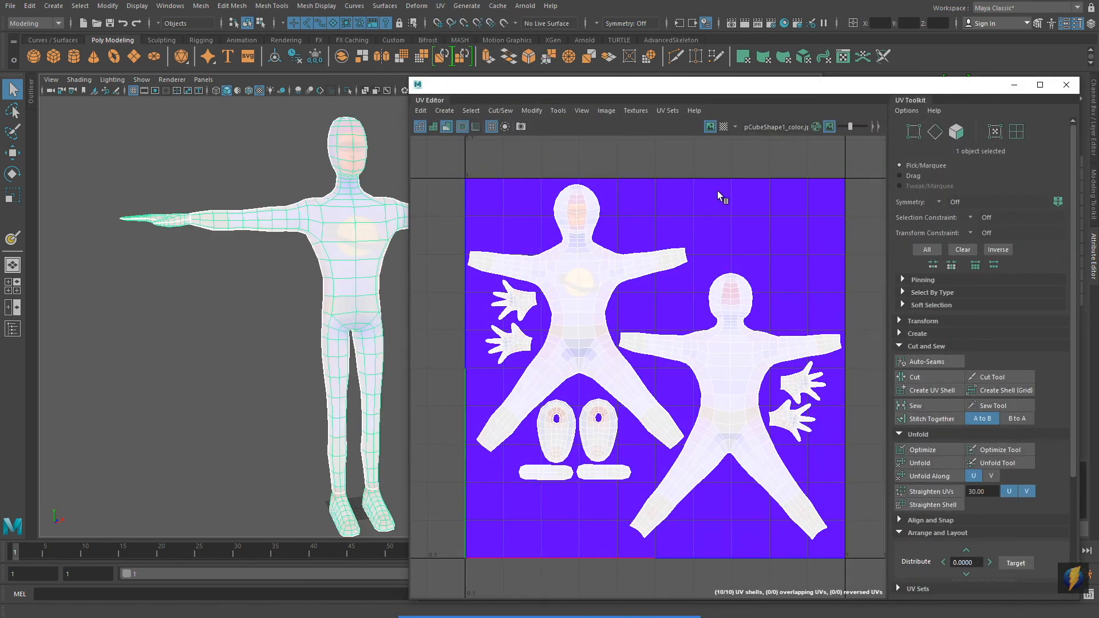
Step: Turn off the shaded UV shell display to compare the painted texture under the shells with the 3D character
click(446, 127)
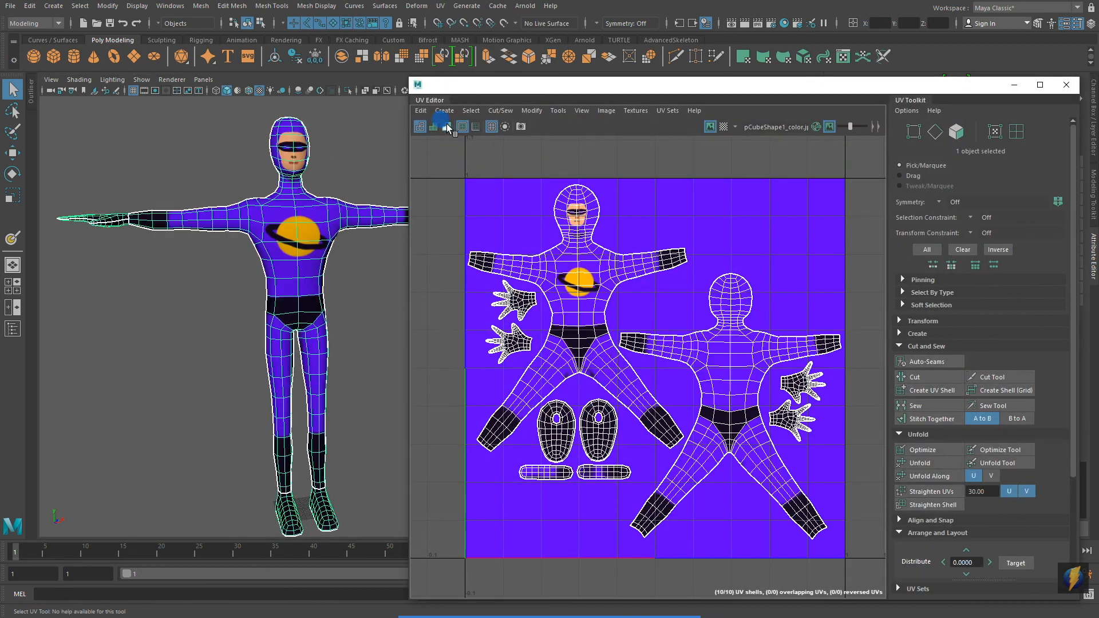
alt+right_drag(612, 307, 653, 308)
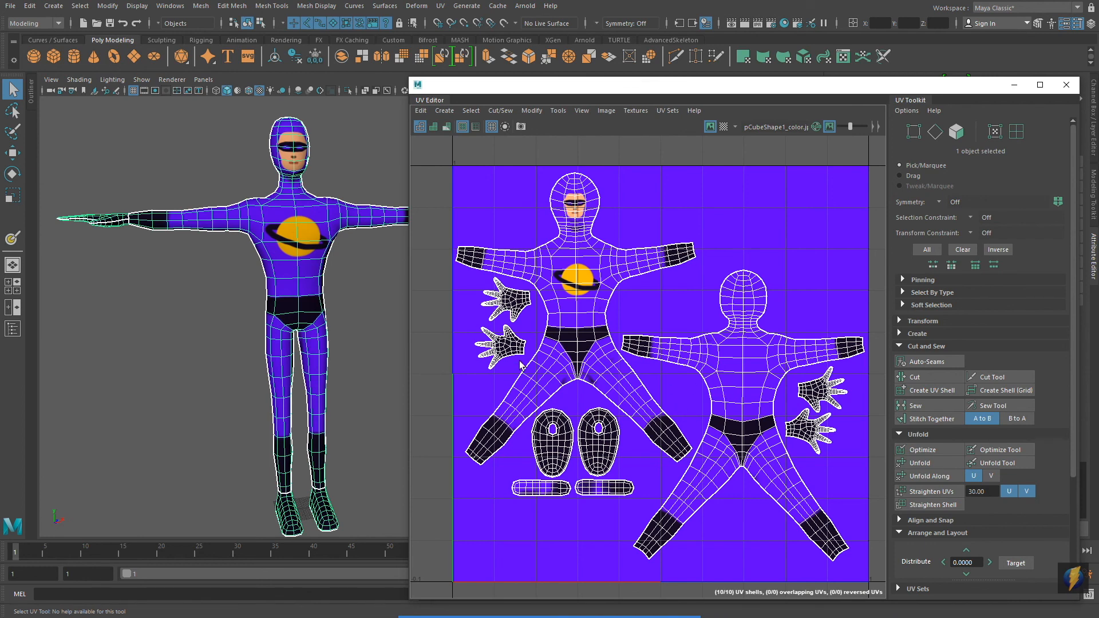
click(837, 324)
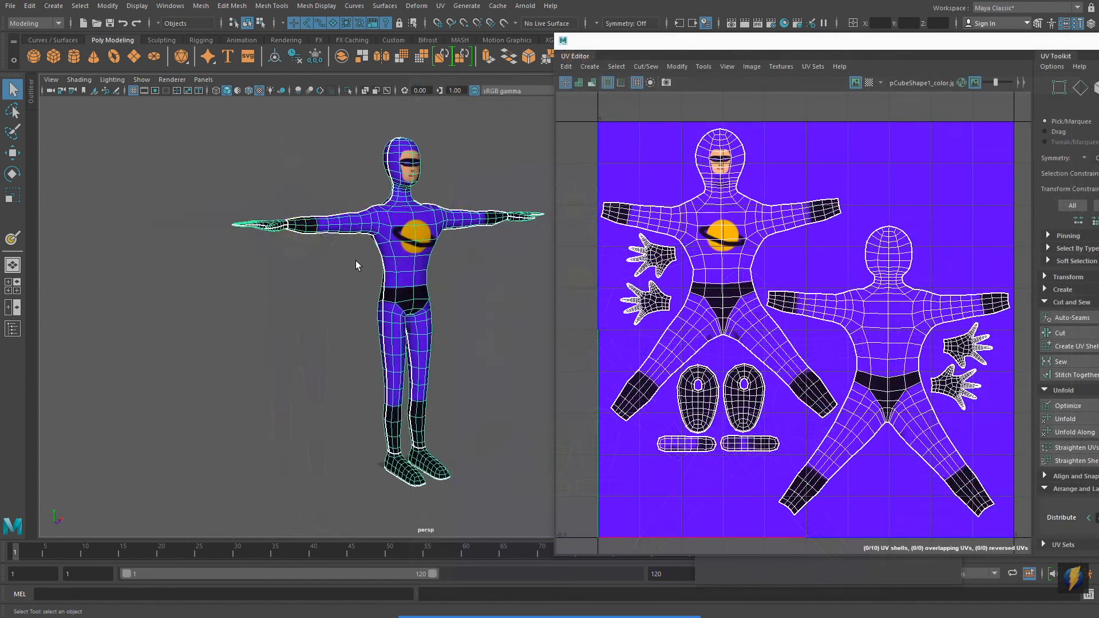
alt+drag(355, 259, 530, 303)
alt+drag(409, 336, 509, 338)
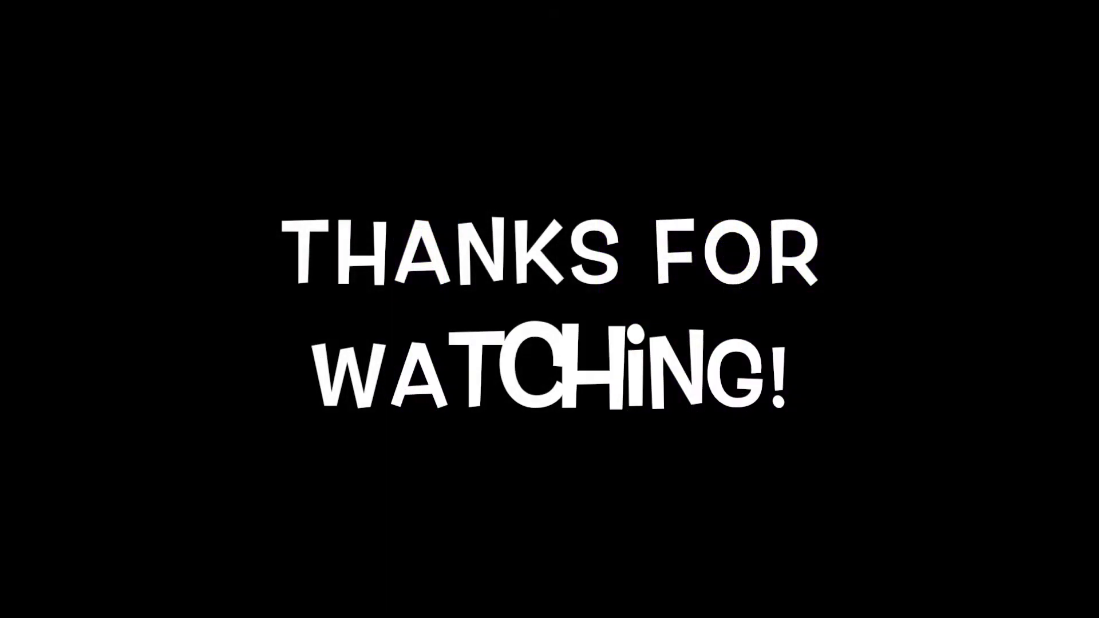